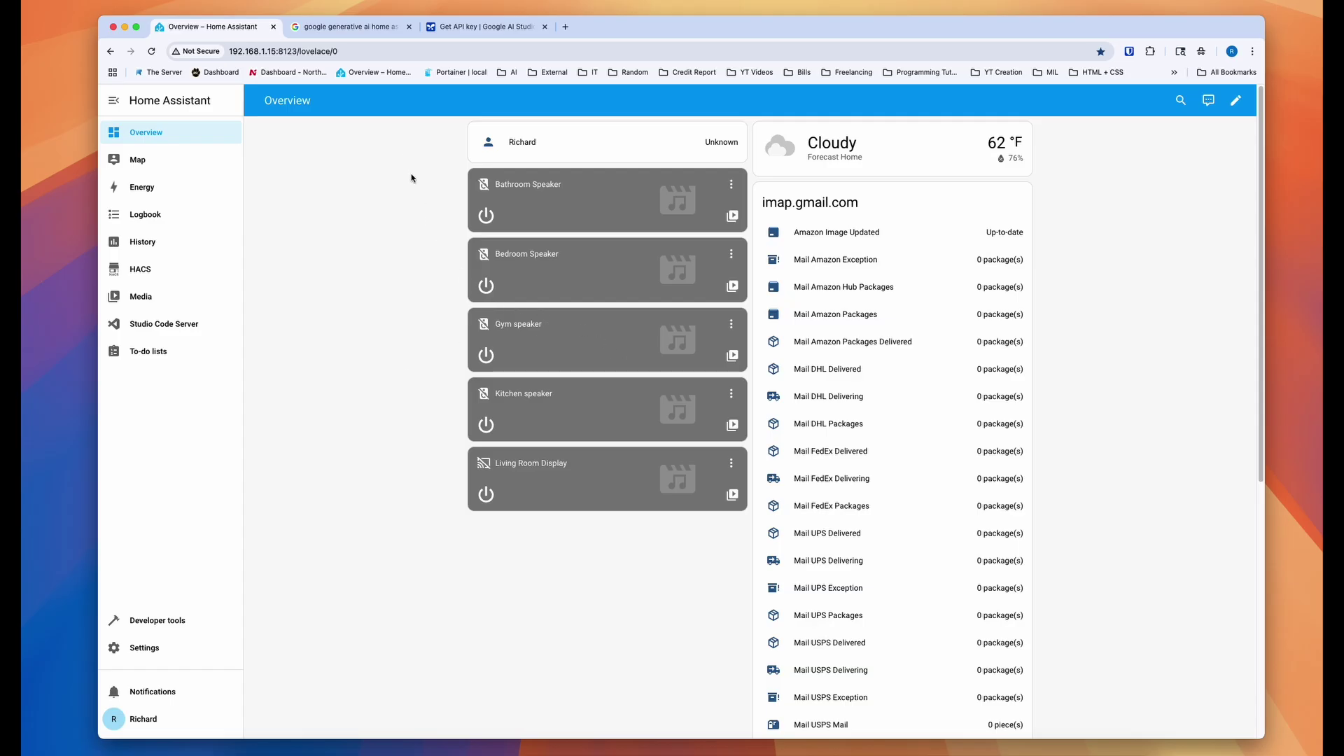
# Open the Google Generative AI integration docs from the search results and scroll to Generate an API Key
pyautogui.click(317, 28)
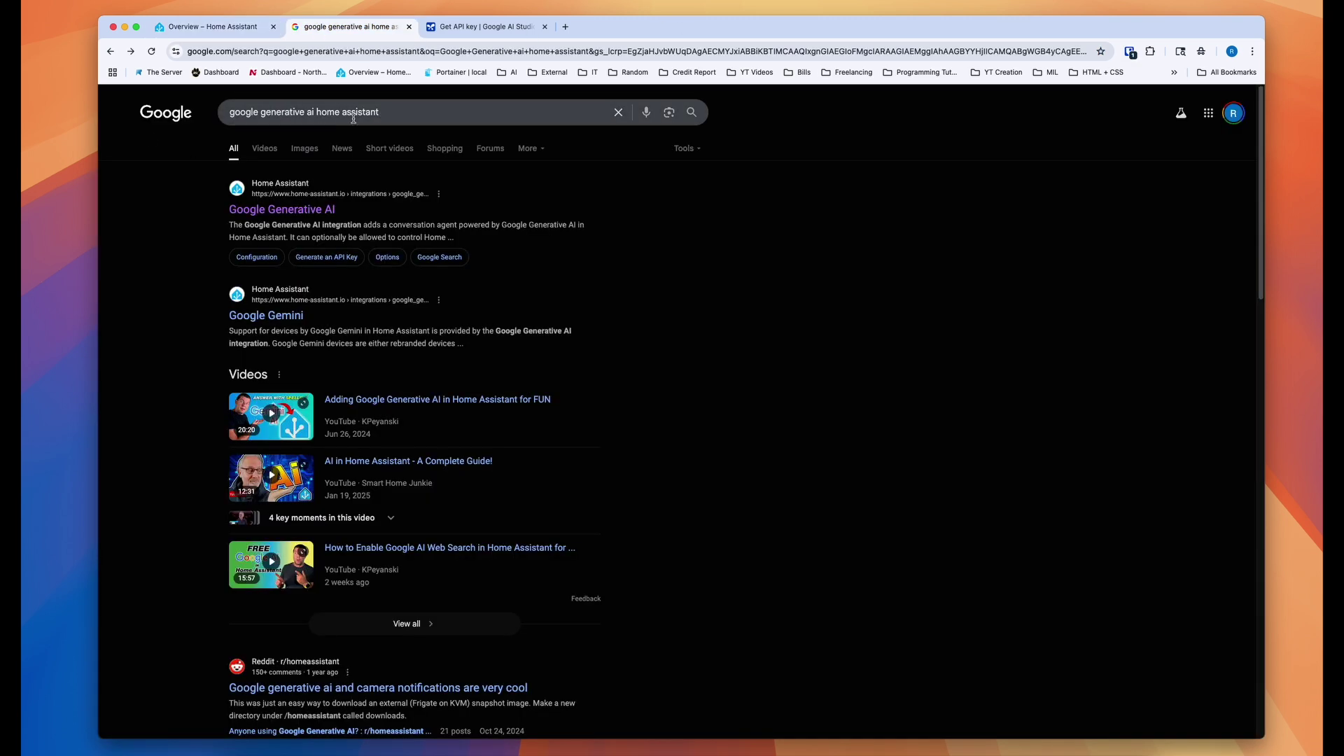
pyautogui.click(286, 215)
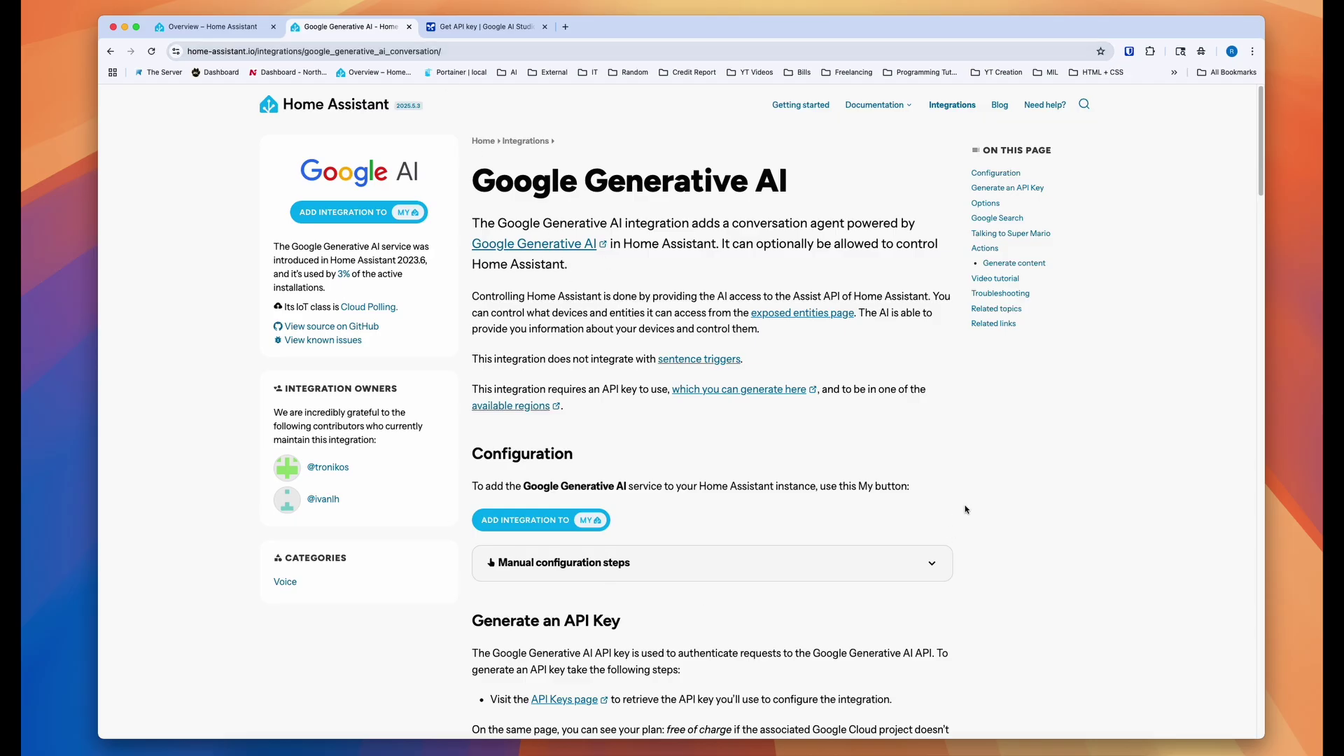
pyautogui.moveTo(1262, 166); pyautogui.dragTo(1267, 217)
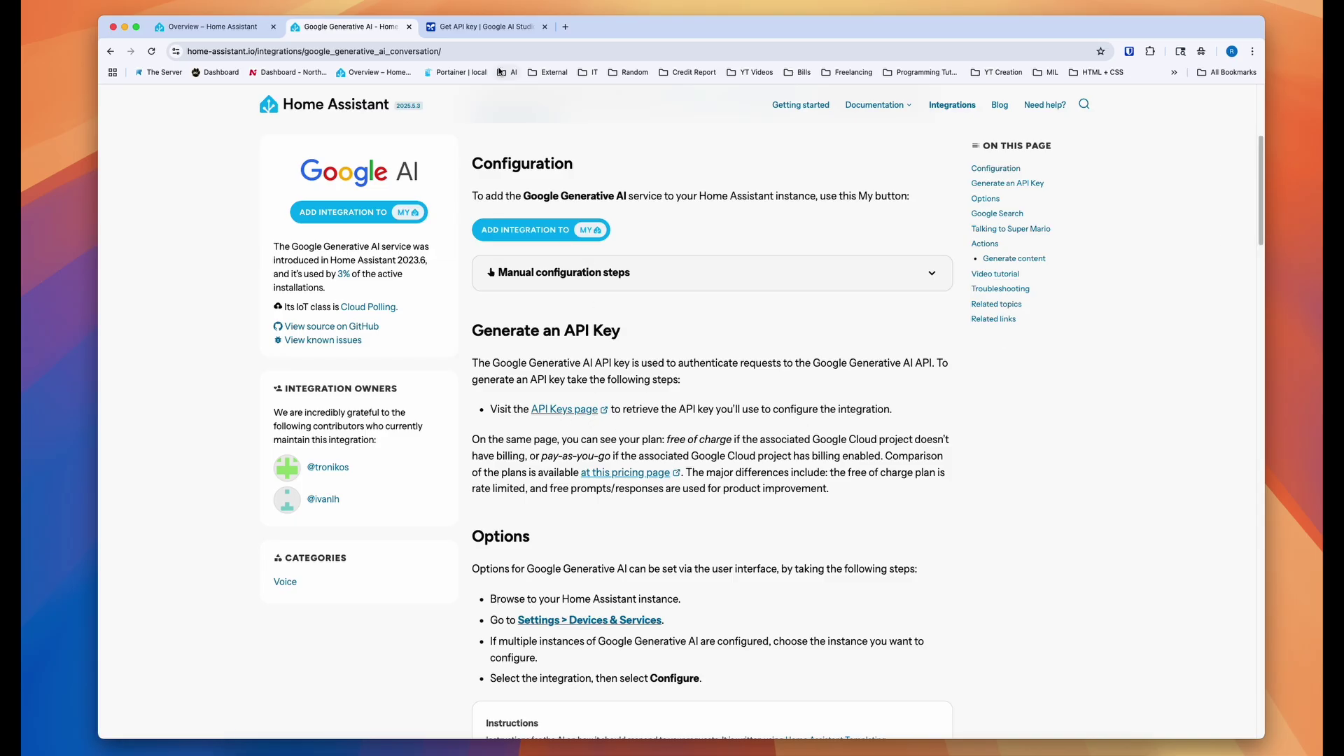
# Create a new Google AI Studio API key in the Home Assistant project
pyautogui.click(451, 28)
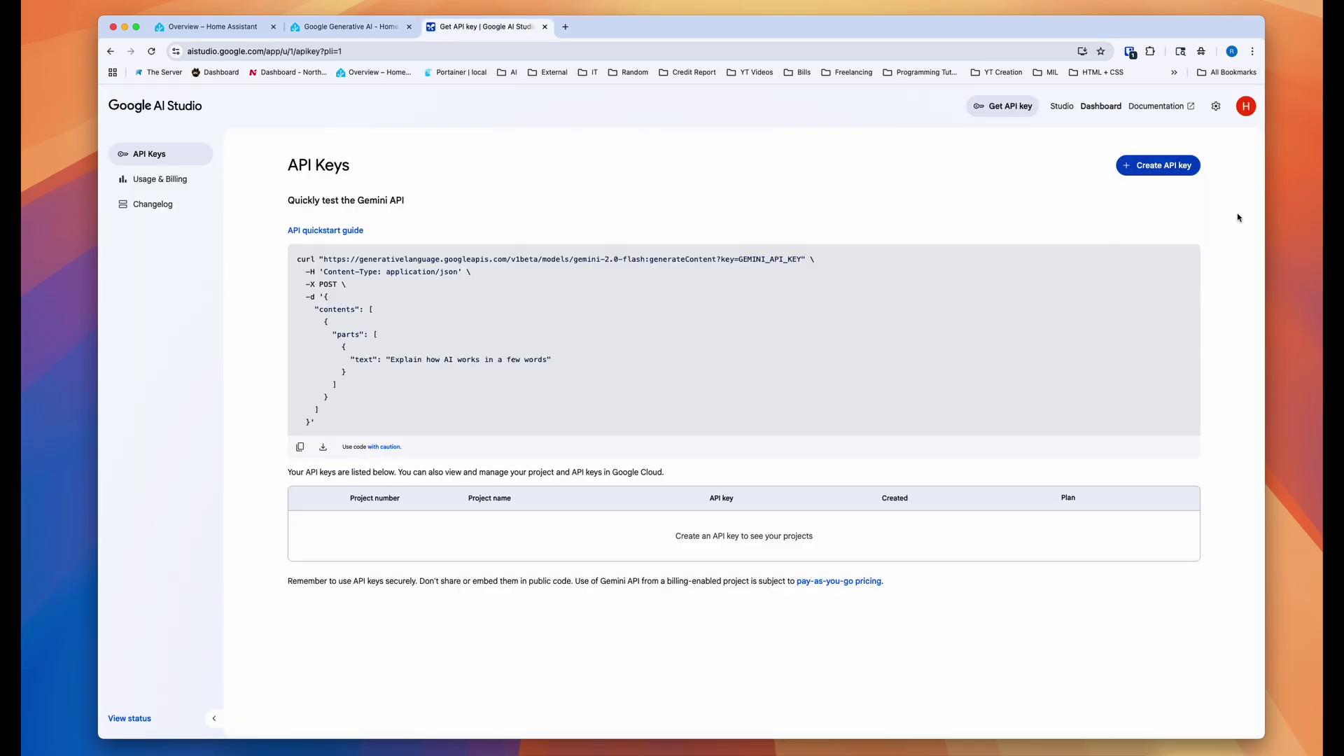
pyautogui.click(1174, 169)
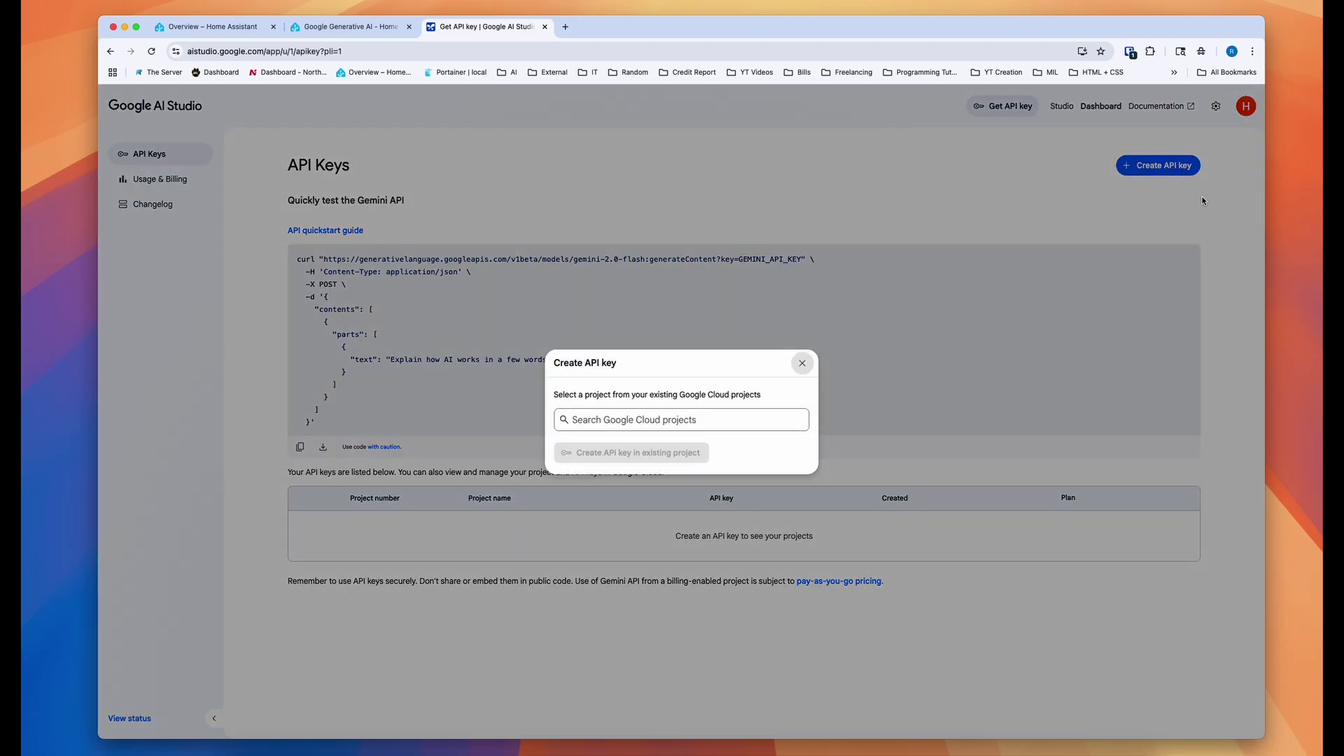
pyautogui.click(625, 422)
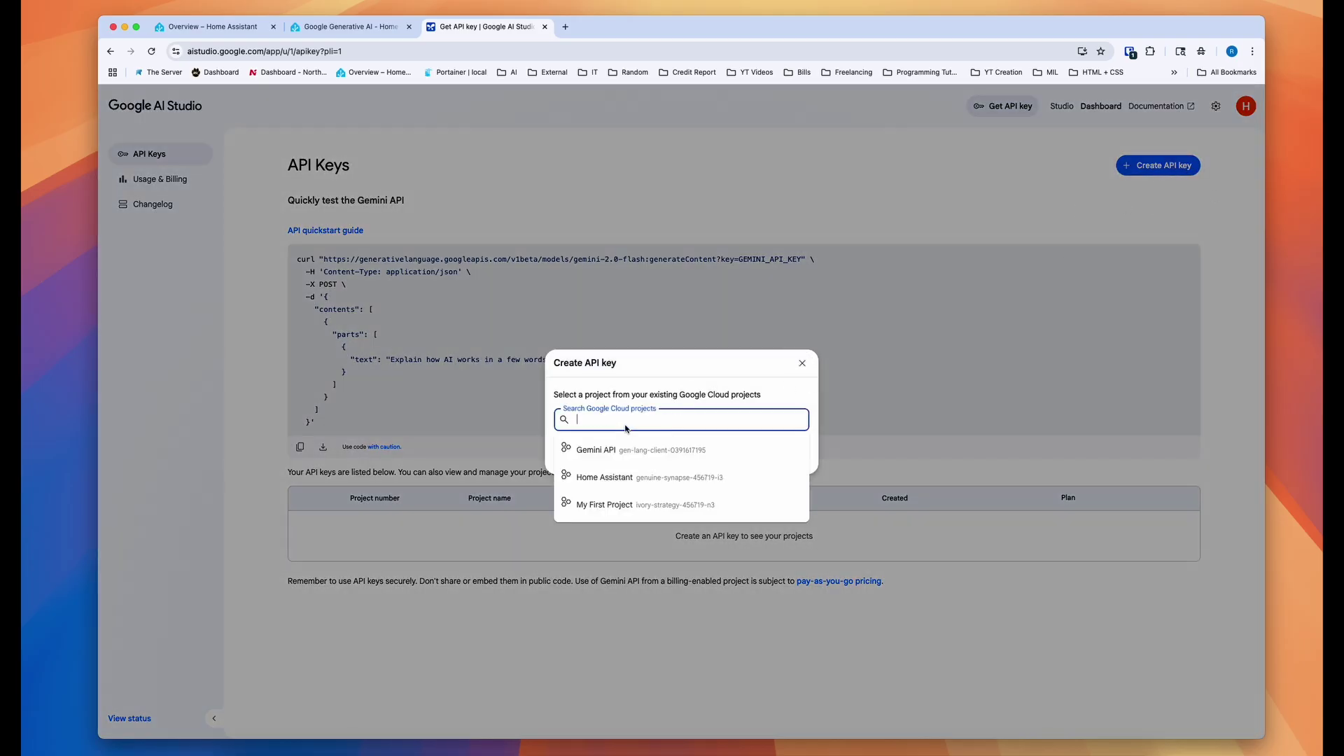
pyautogui.click(645, 478)
pyautogui.moveTo(670, 420); pyautogui.dragTo(526, 413)
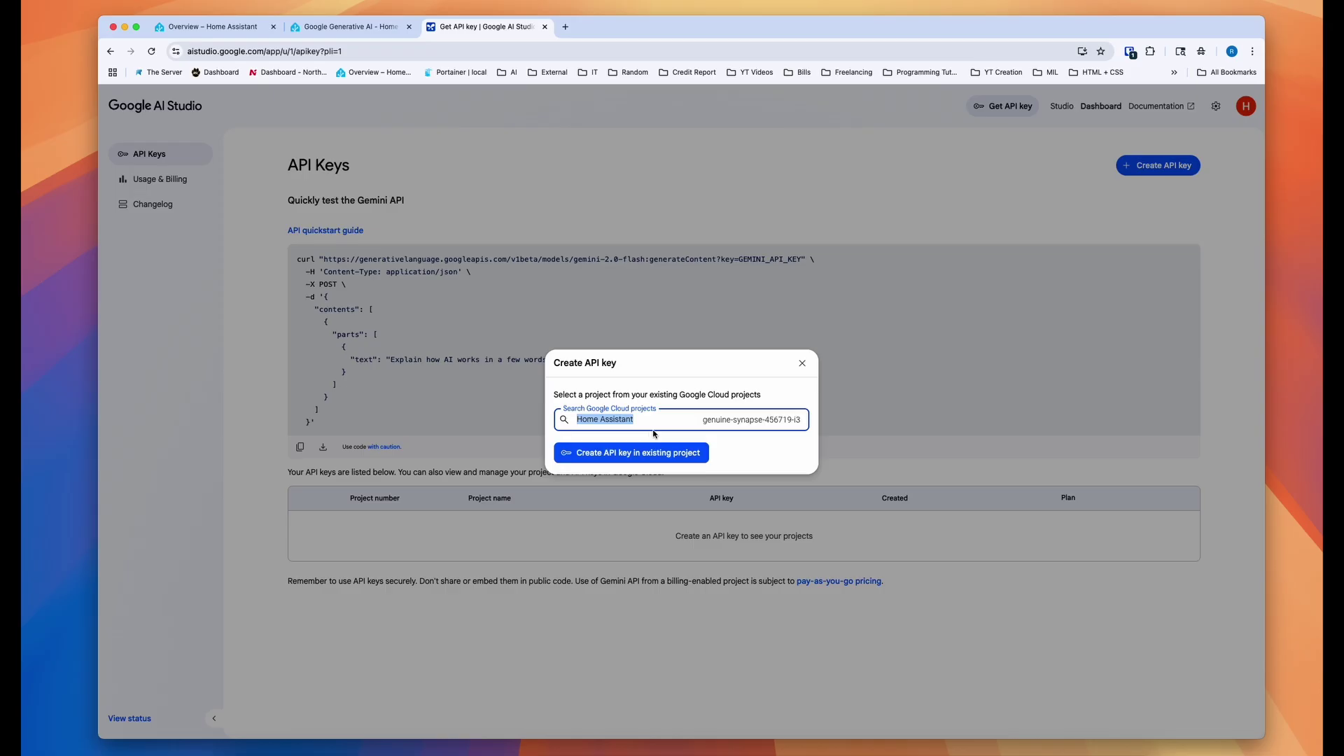
pyautogui.click(600, 455)
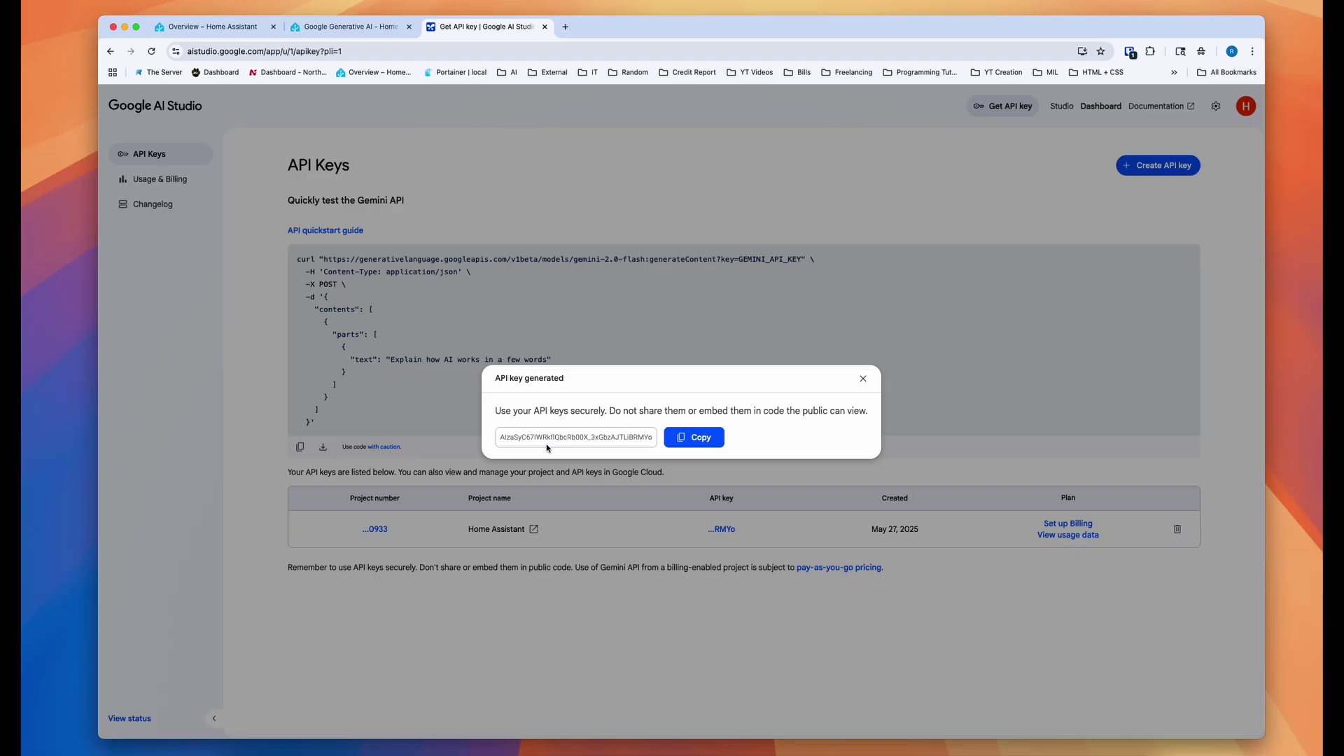
# Copy the generated API key and go back to the Home Assistant tab
pyautogui.click(686, 439)
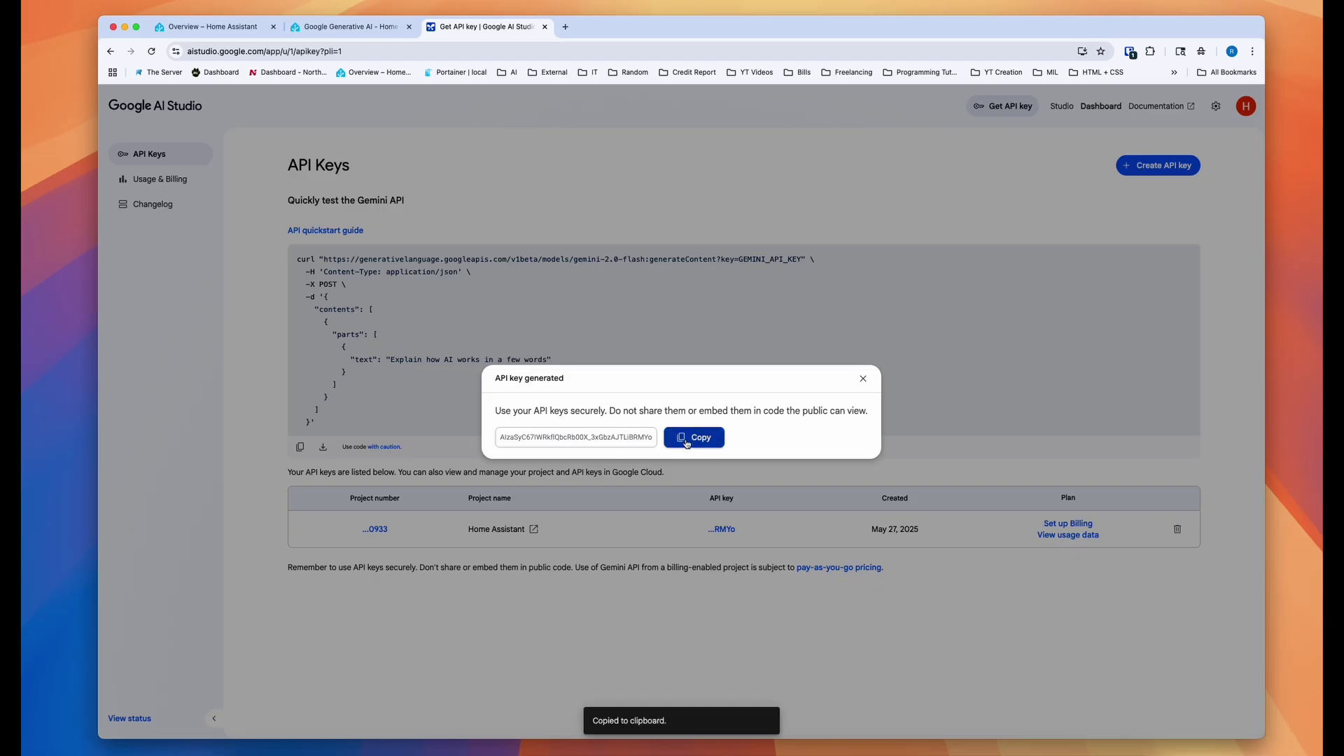
pyautogui.click(686, 443)
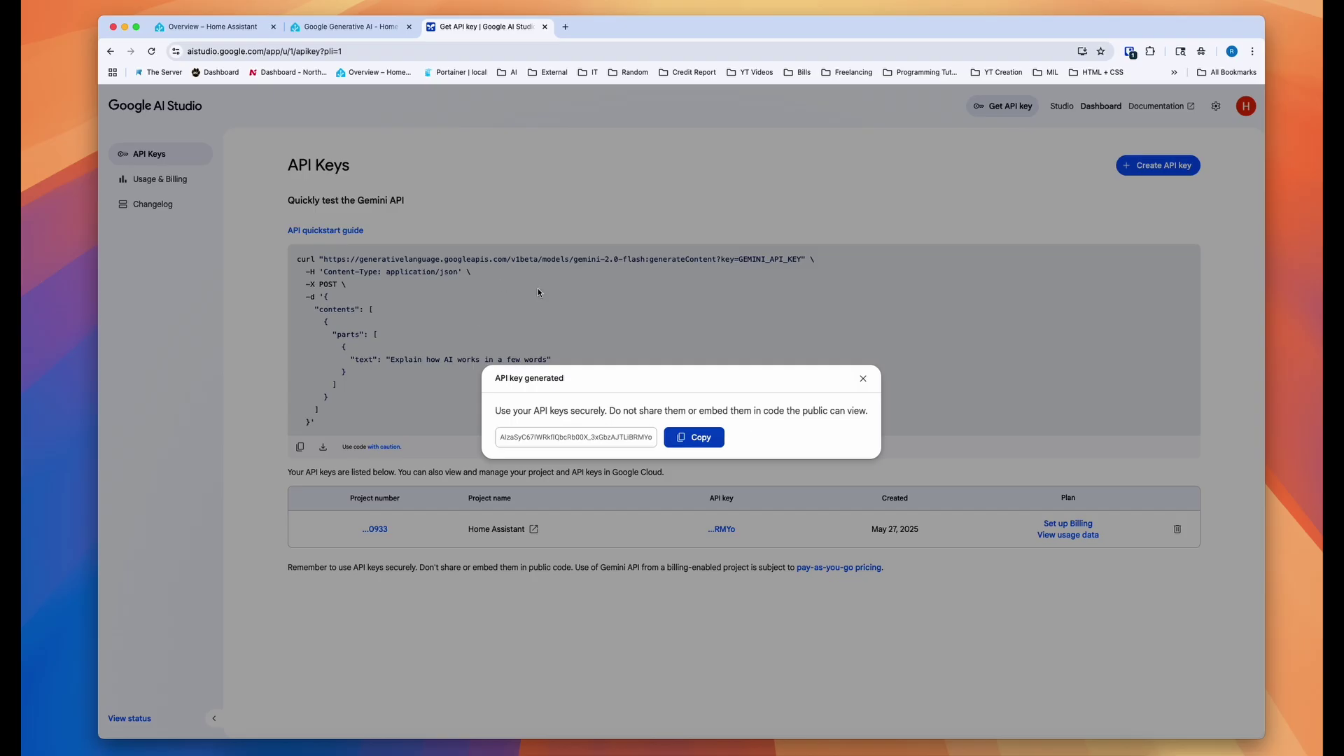
pyautogui.click(217, 32)
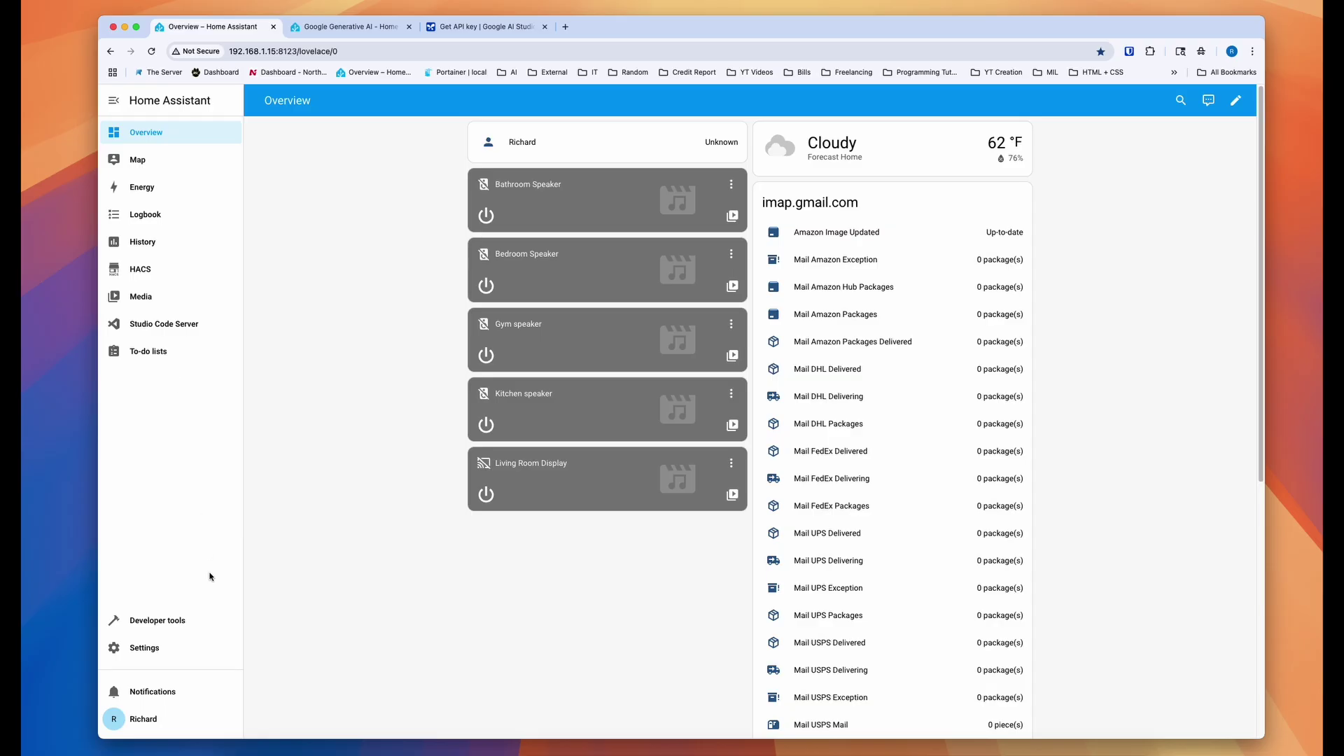
# Add an integration, searching 'go' and choosing Google > Google Generative AI
pyautogui.click(154, 654)
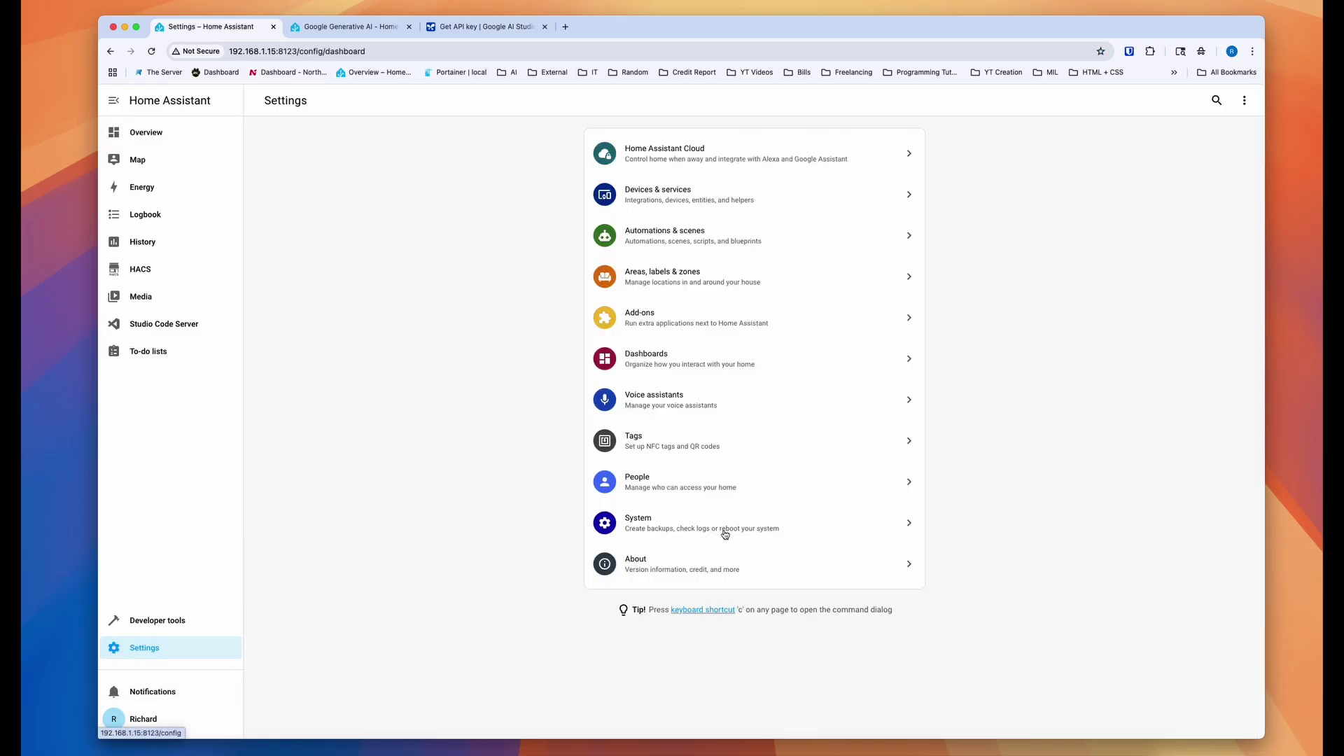
pyautogui.click(752, 203)
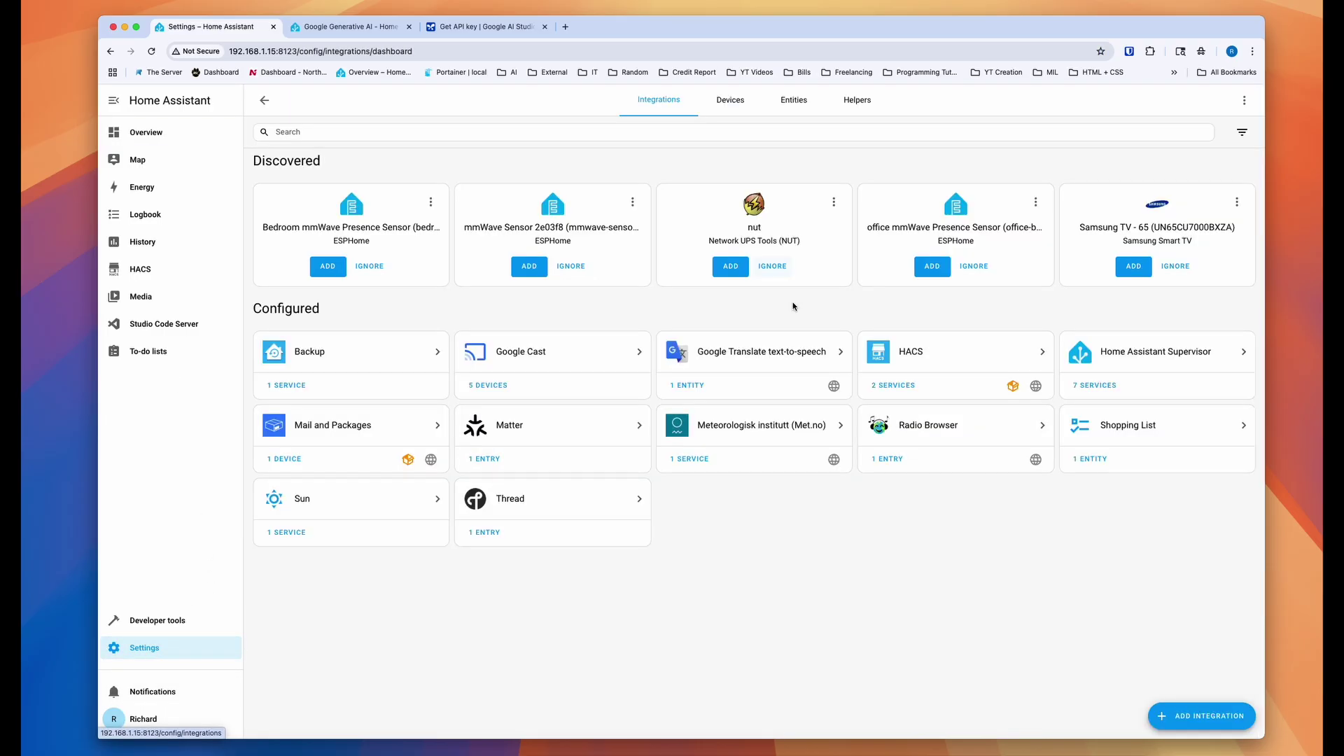
pyautogui.click(1181, 719)
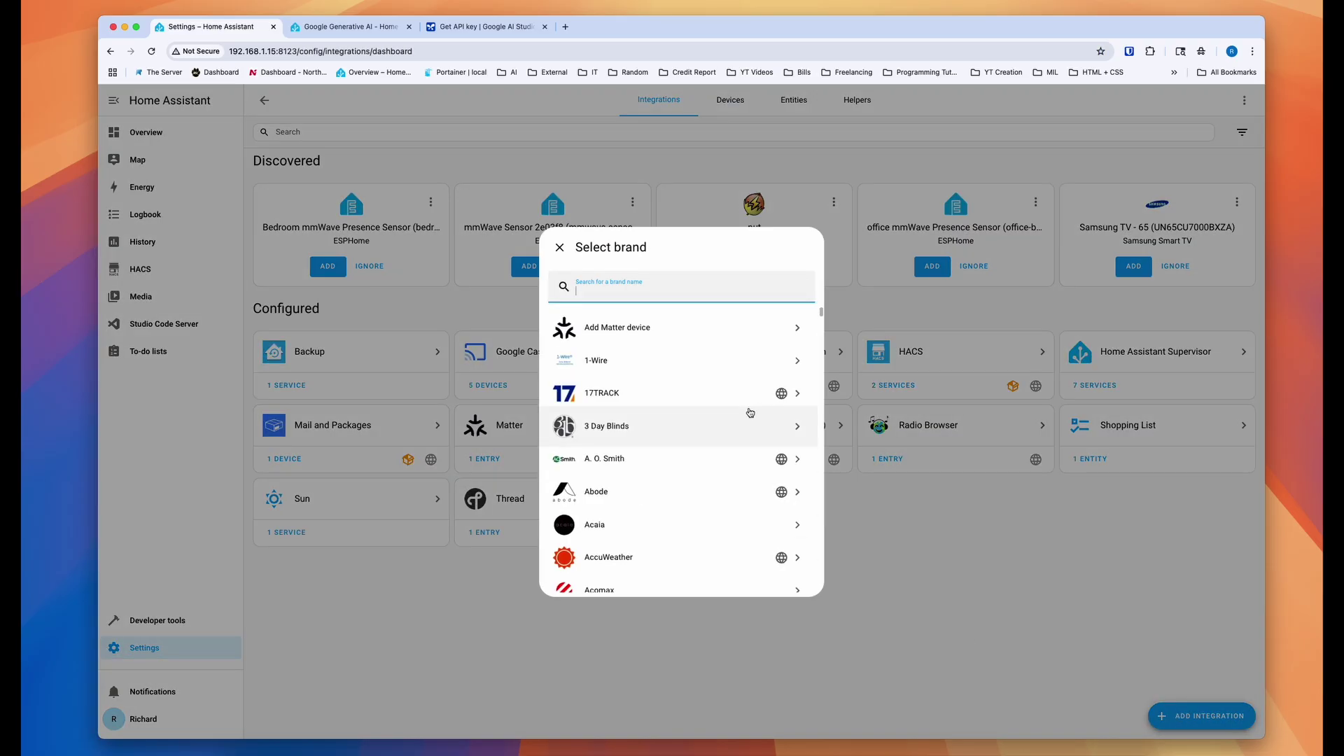
pyautogui.write('go')
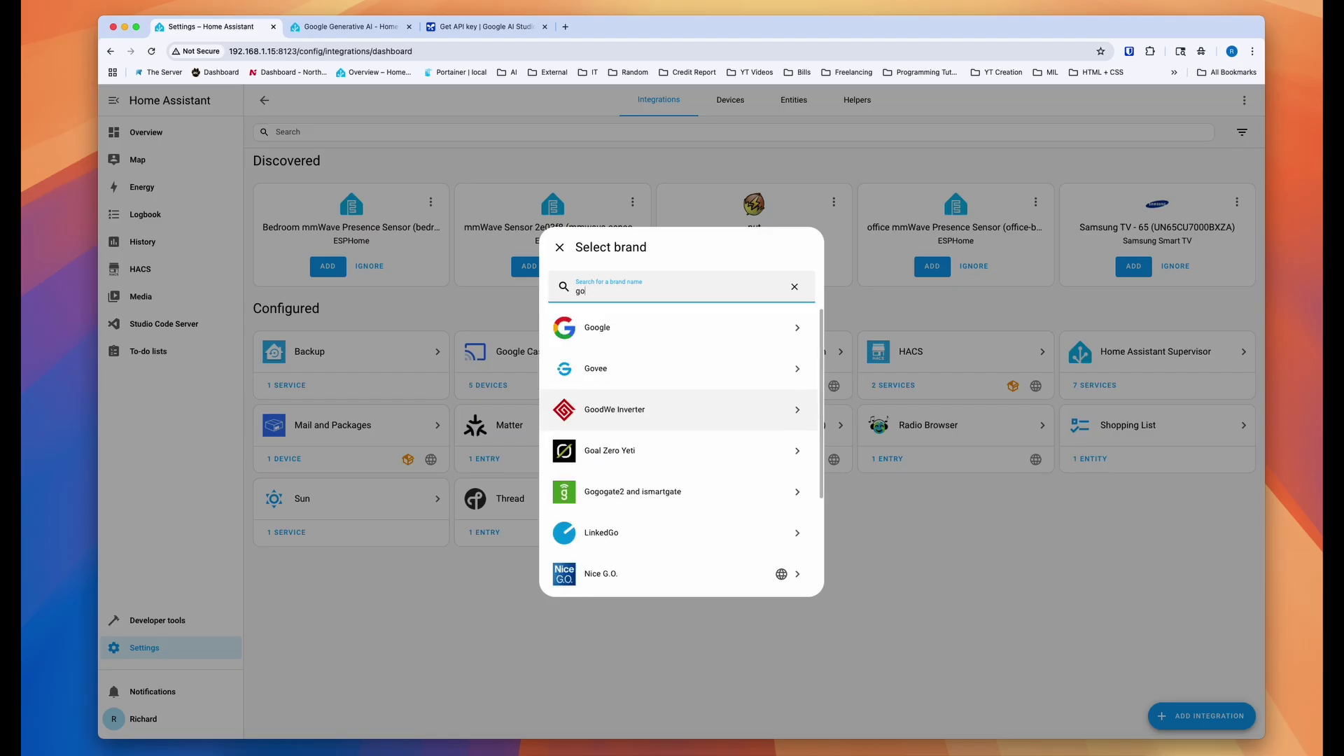
pyautogui.click(710, 347)
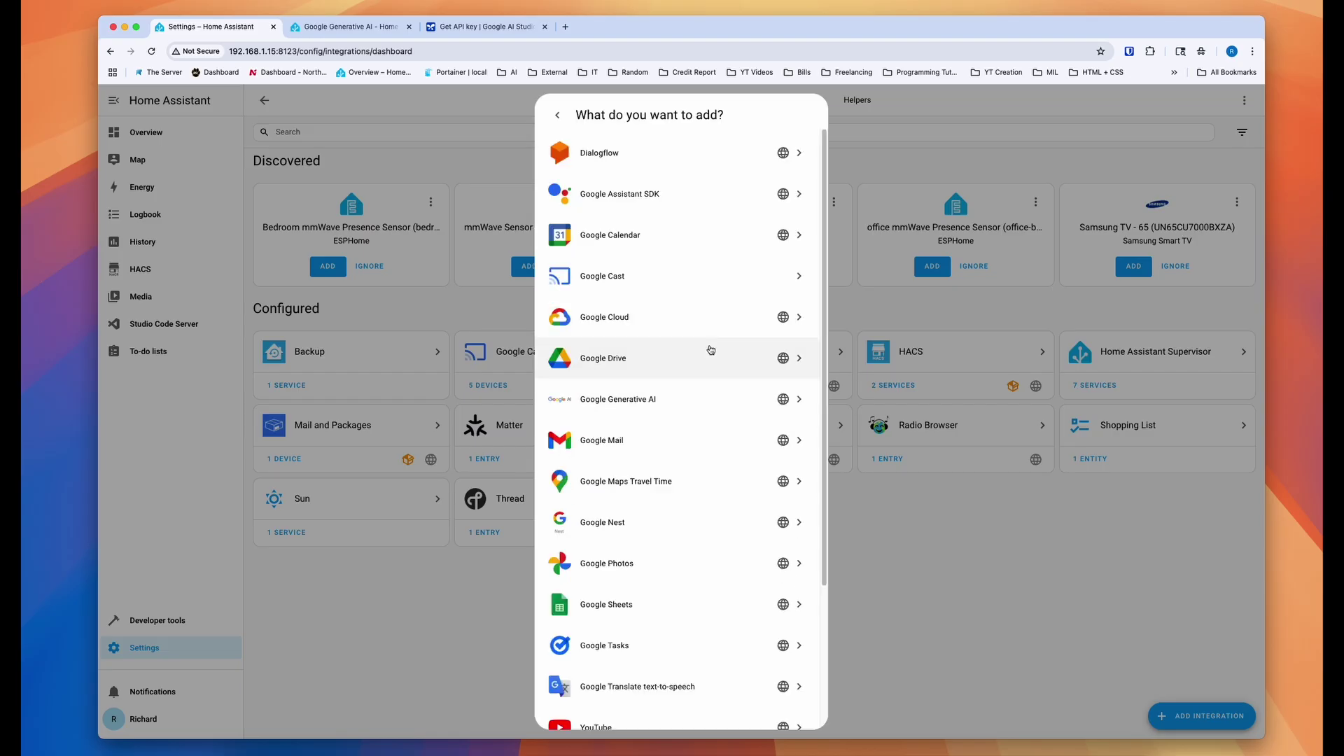
pyautogui.click(664, 410)
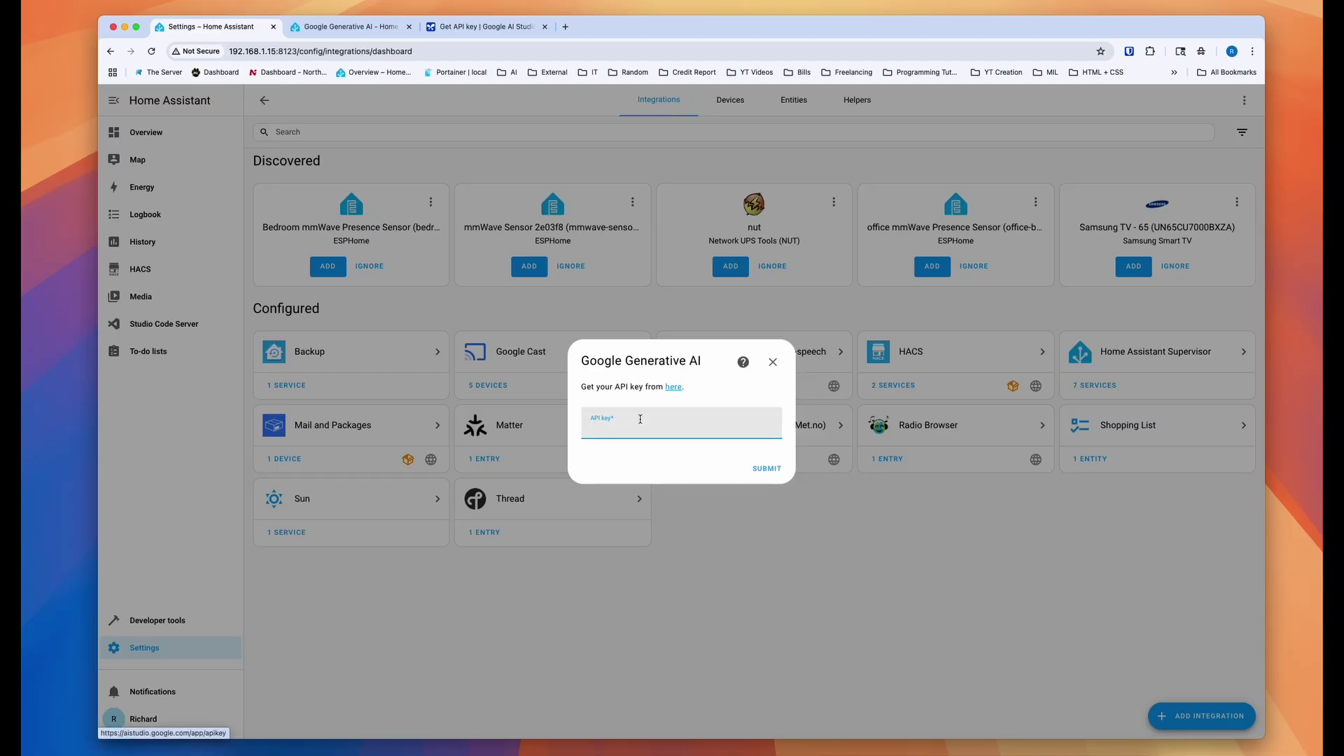
# Paste the API key, submit, and finish setup without assigning an area
pyautogui.press('super+v')
pyautogui.click(781, 468)
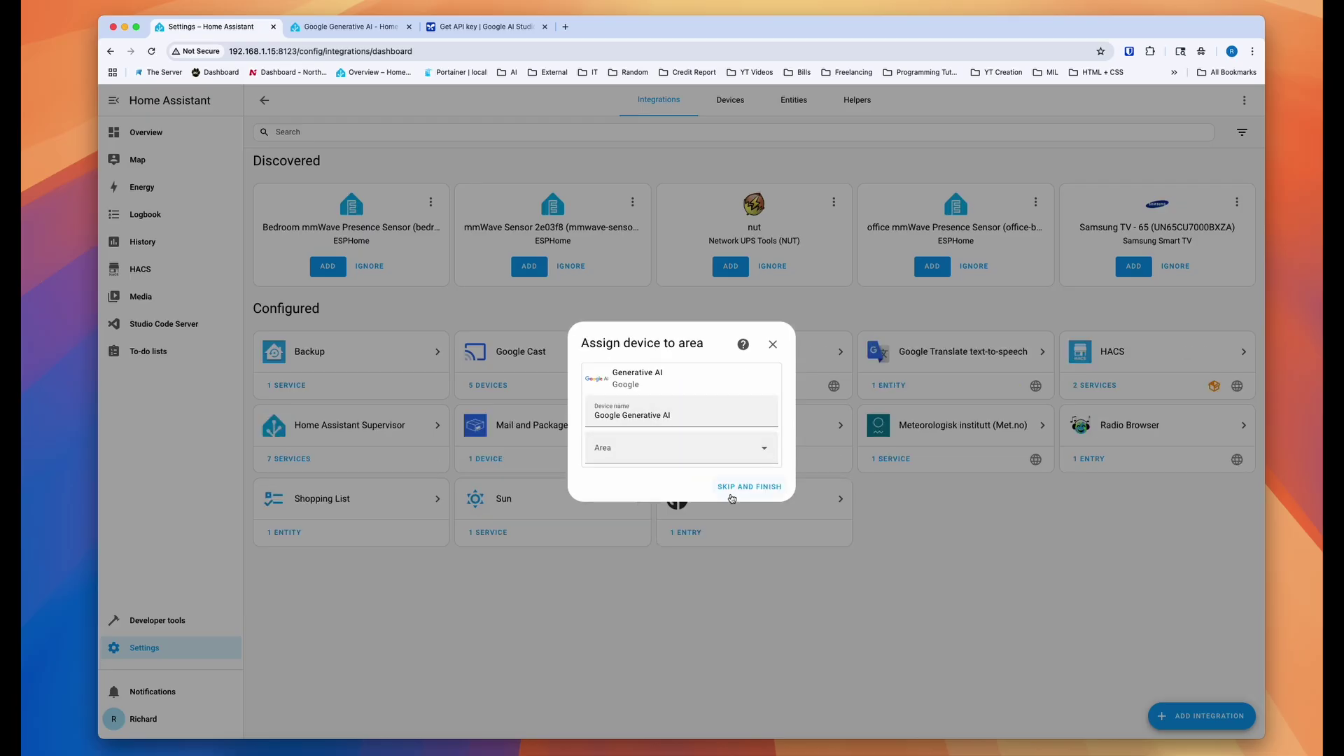
pyautogui.click(762, 448)
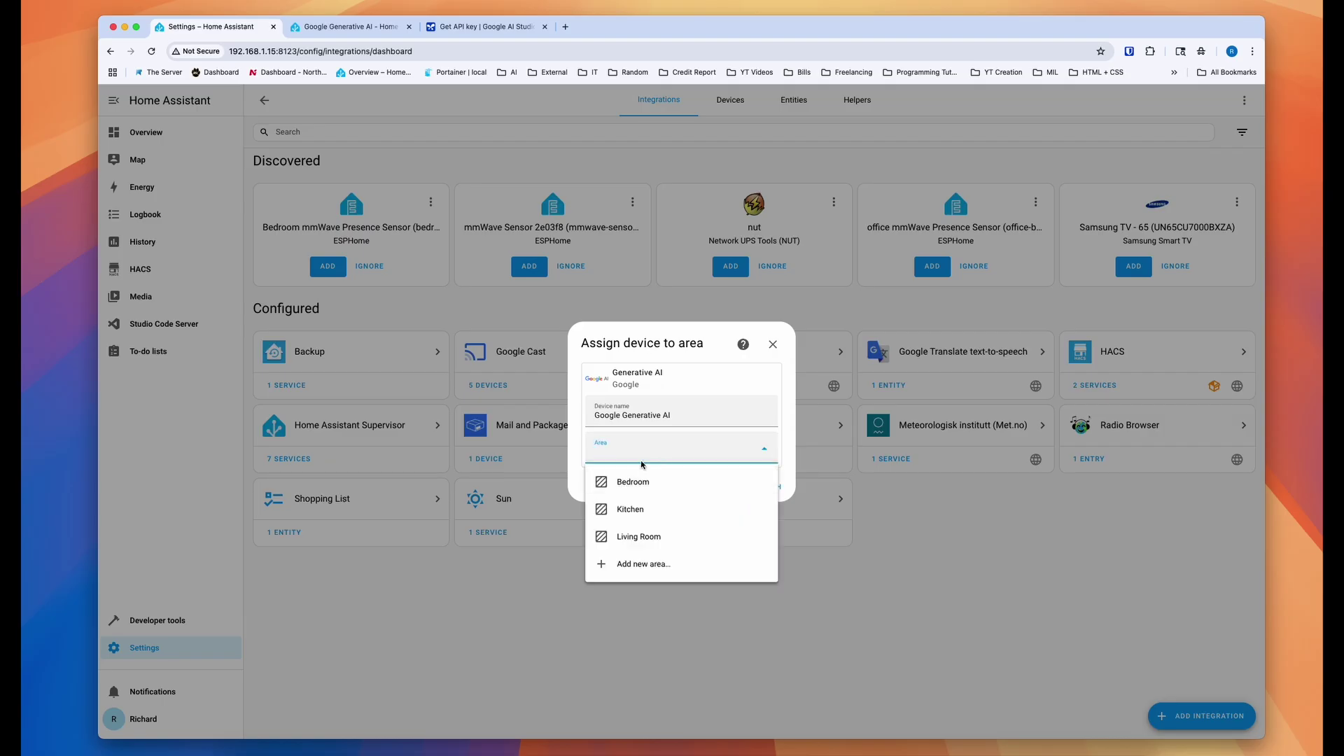
pyautogui.click(700, 353)
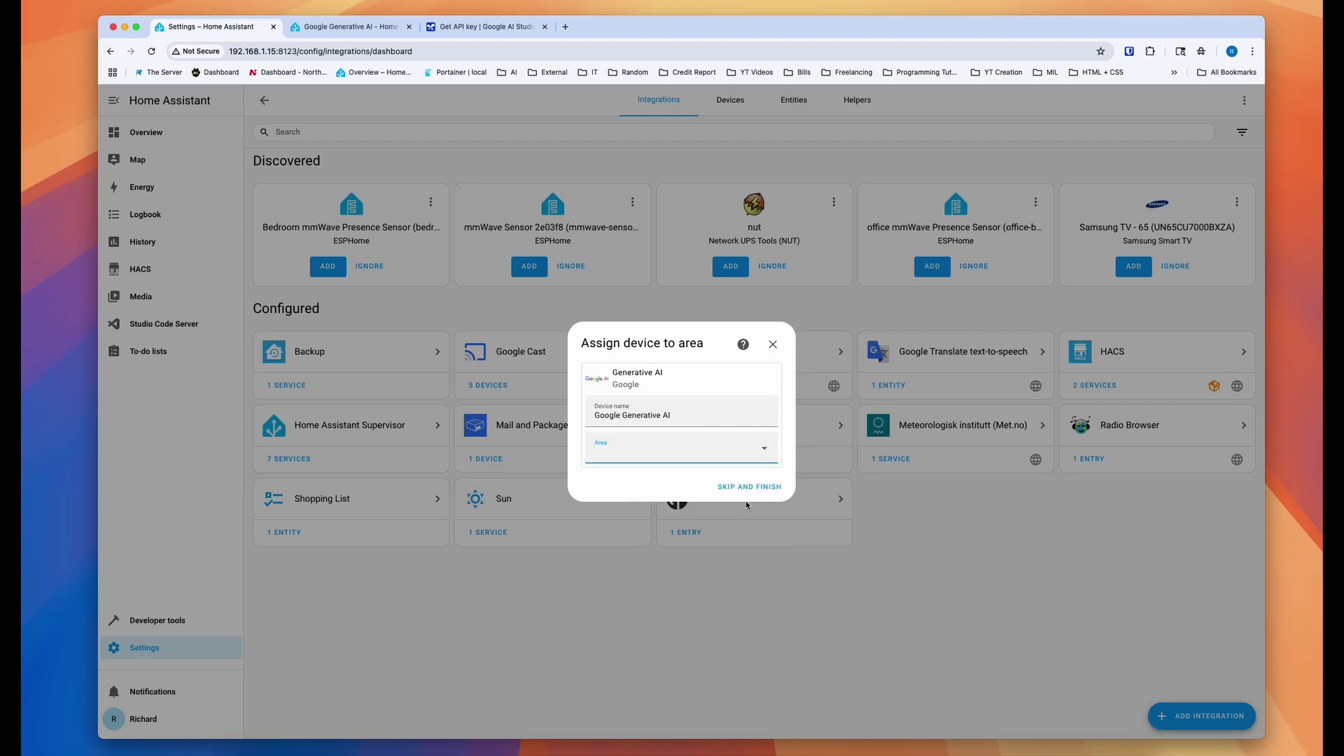
pyautogui.click(748, 488)
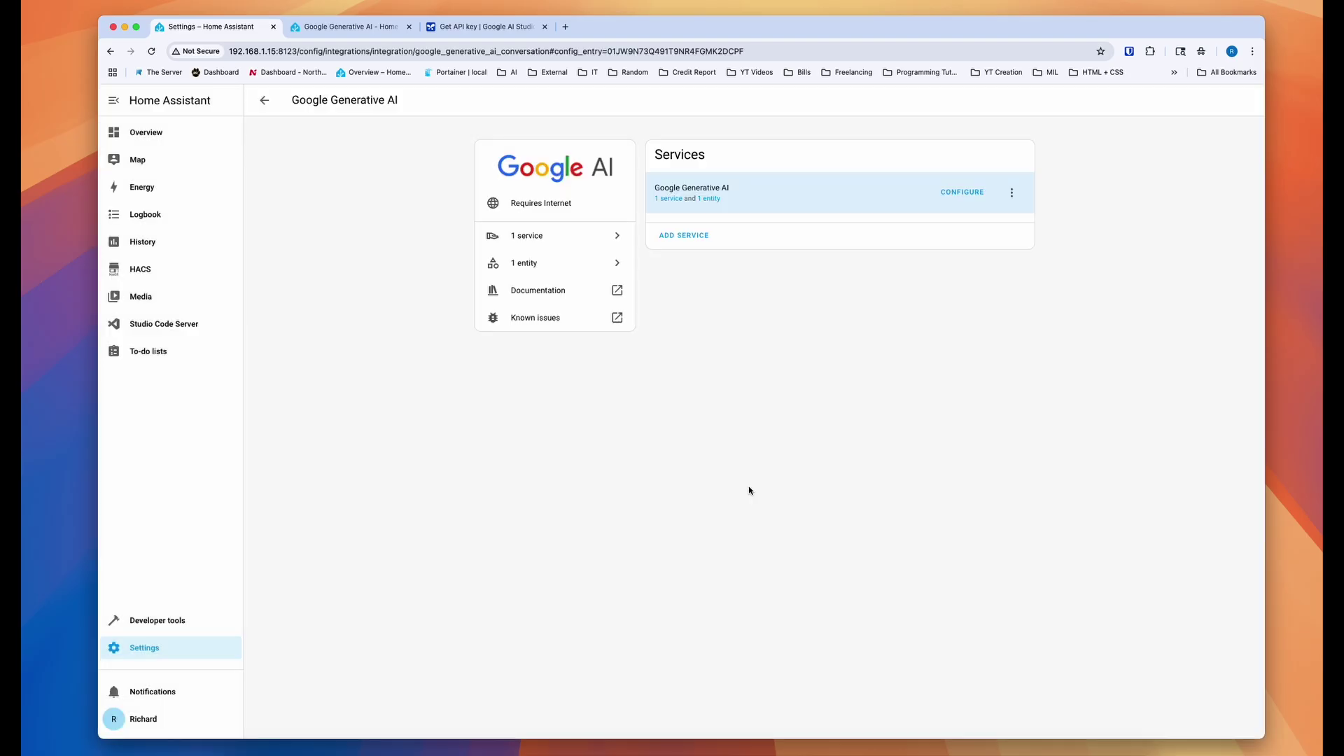
# Send 'Hello' to the Google Generative AI conversation agent as a quick test
pyautogui.click(663, 201)
pyautogui.click(800, 217)
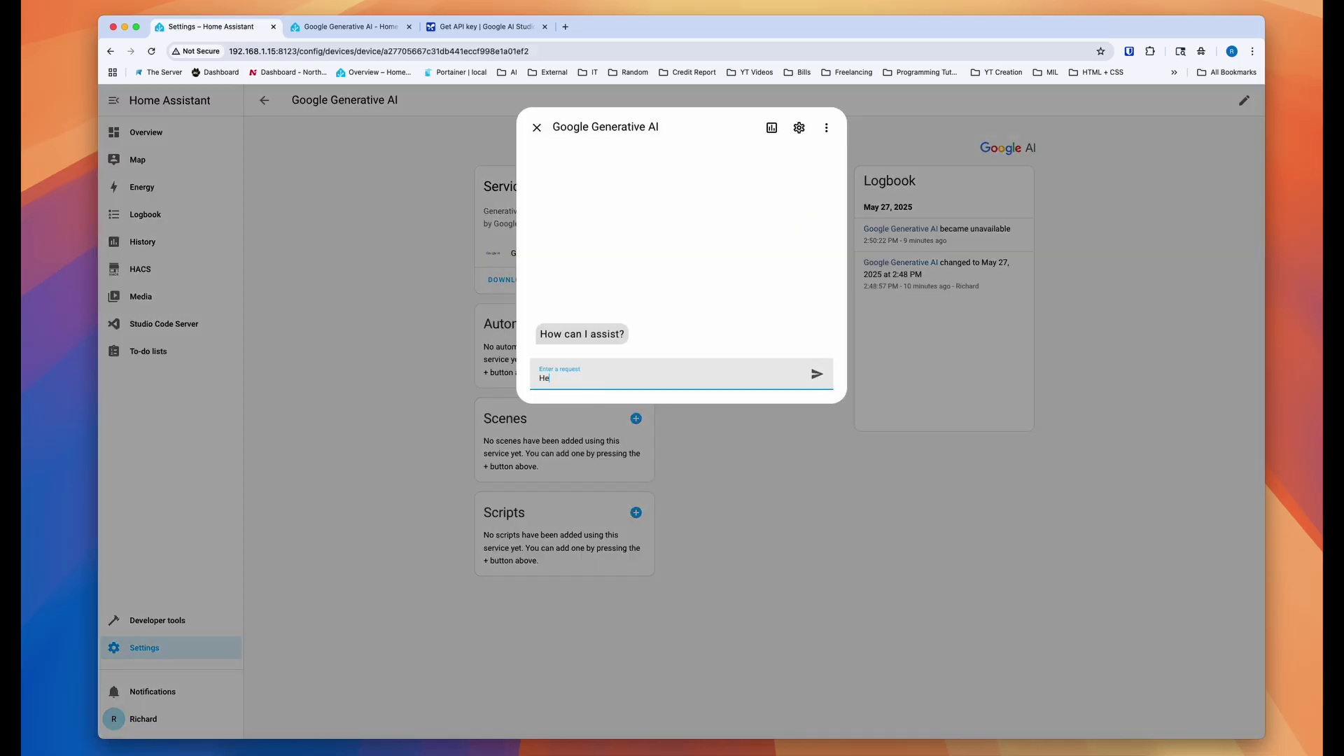
pyautogui.write('Hello')
pyautogui.press('Return')
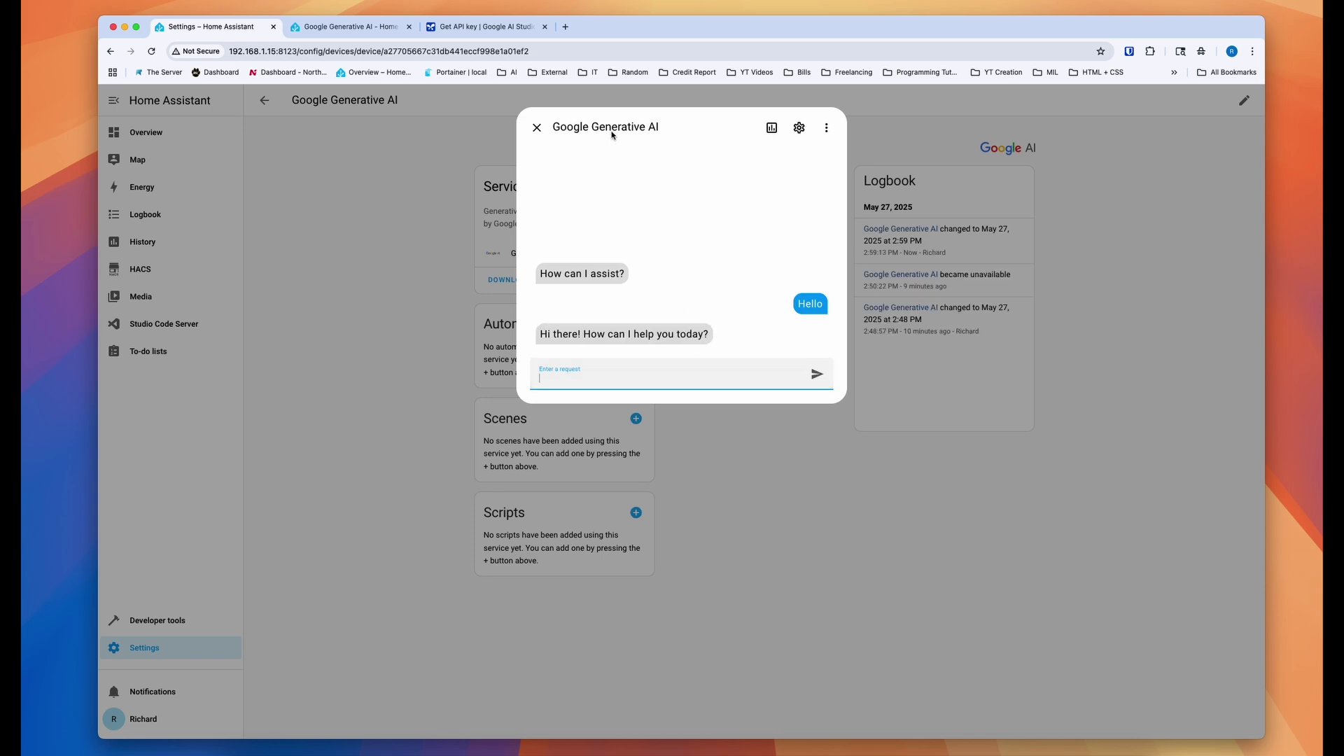
pyautogui.click(537, 127)
pyautogui.click(114, 658)
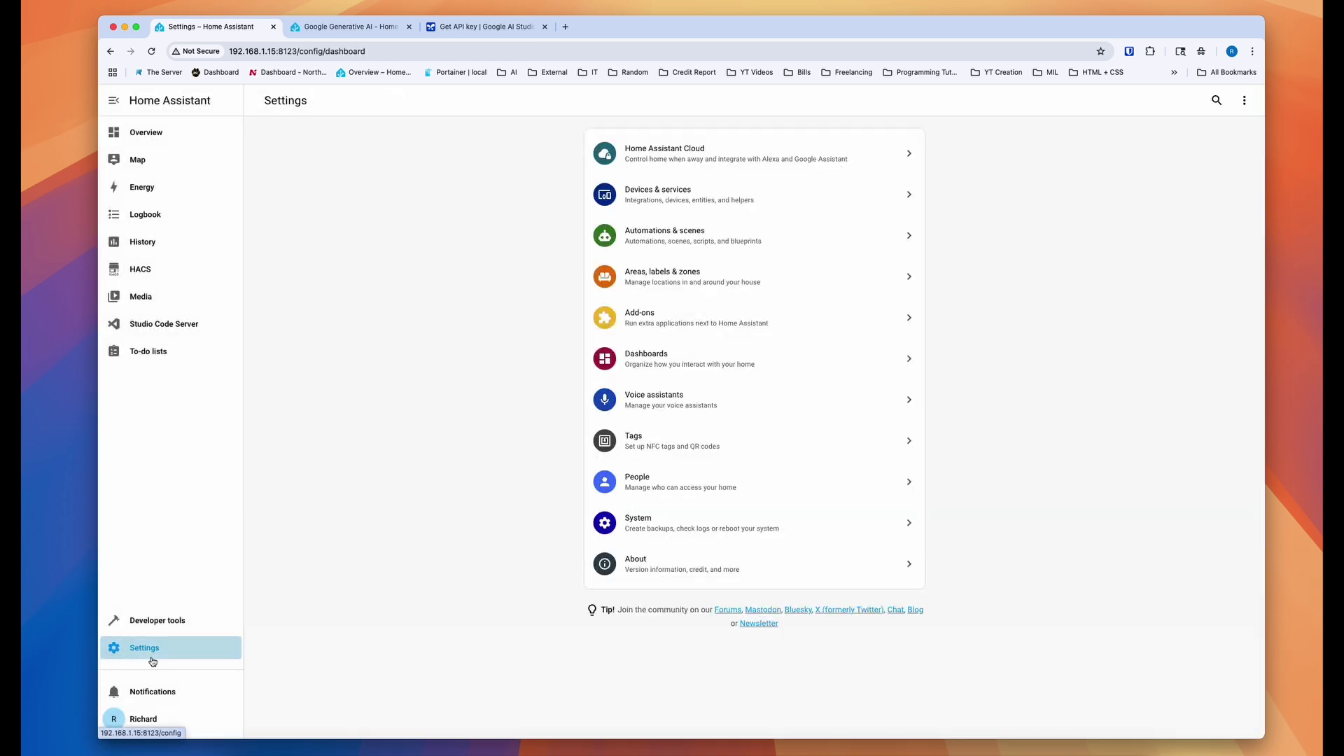
# Run the generate-content action with a 'Hello' prompt in Developer tools and check the response
pyautogui.click(140, 622)
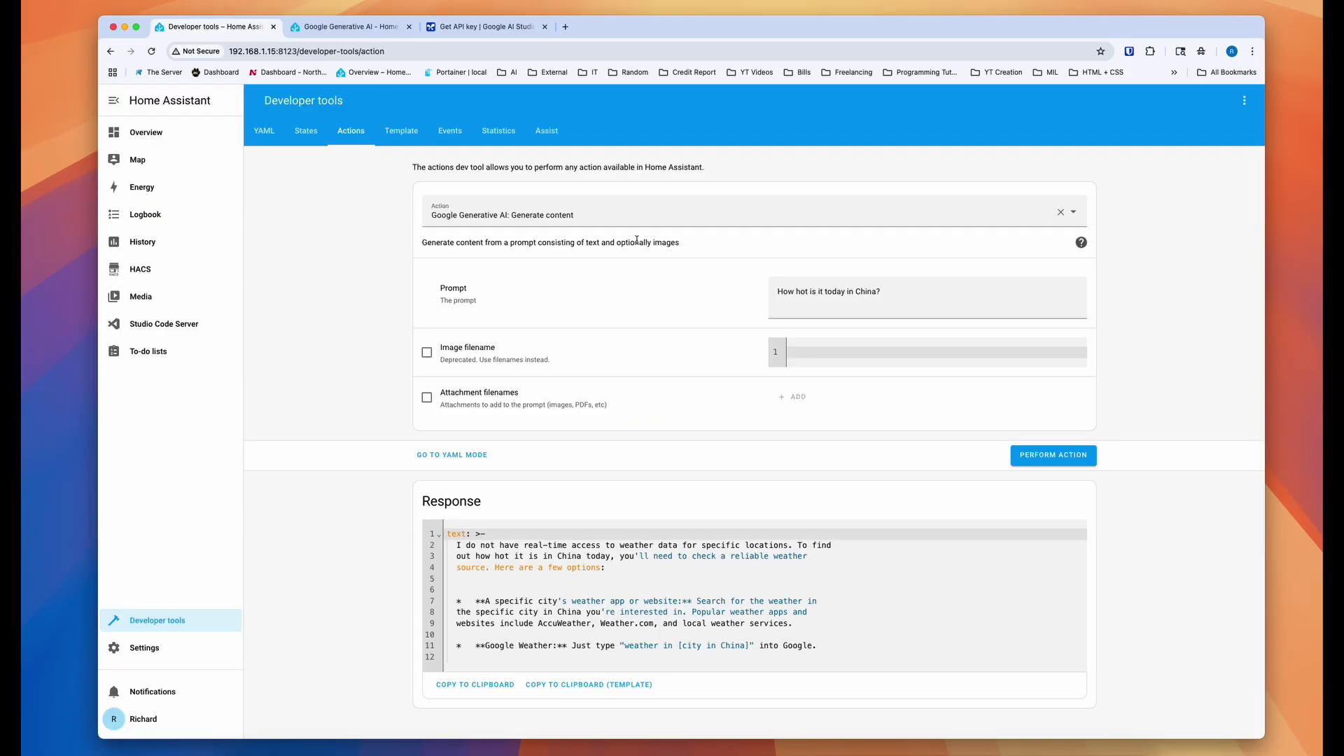
pyautogui.click(493, 219)
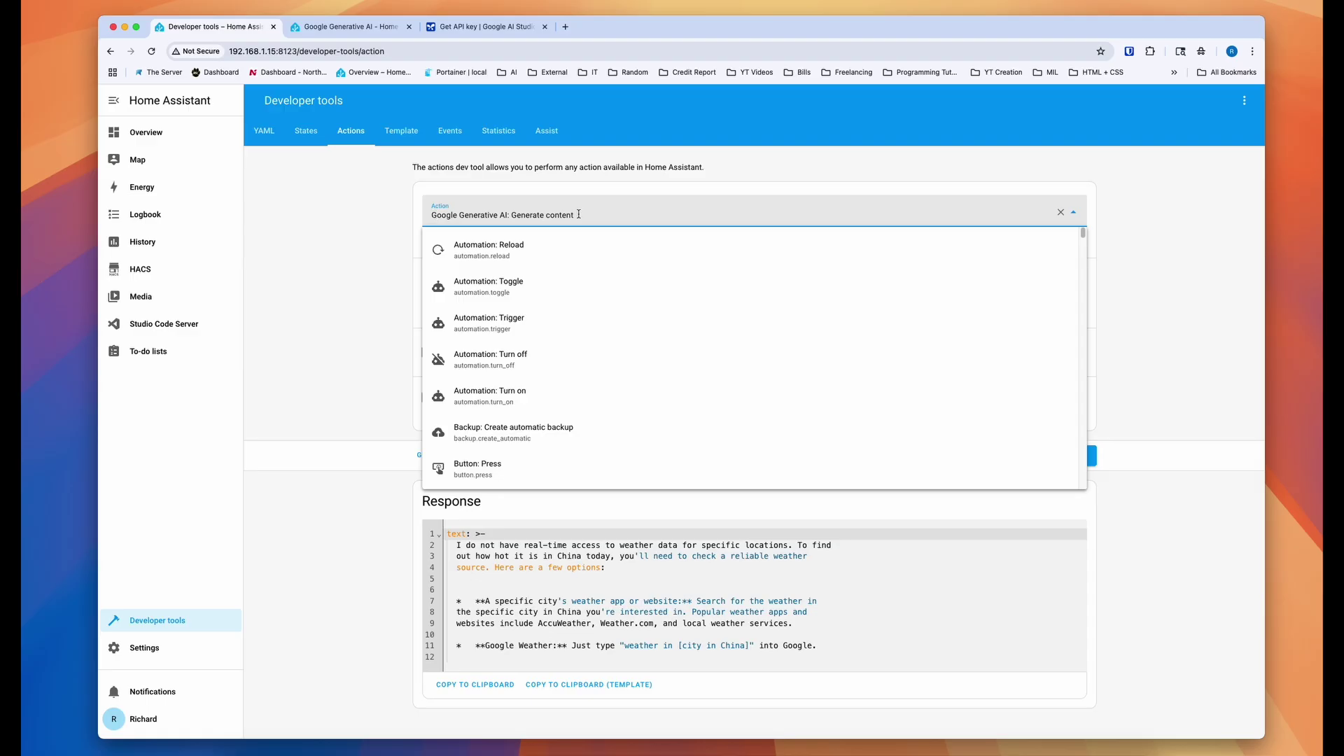
pyautogui.click(398, 219)
pyautogui.tripleClick(850, 290)
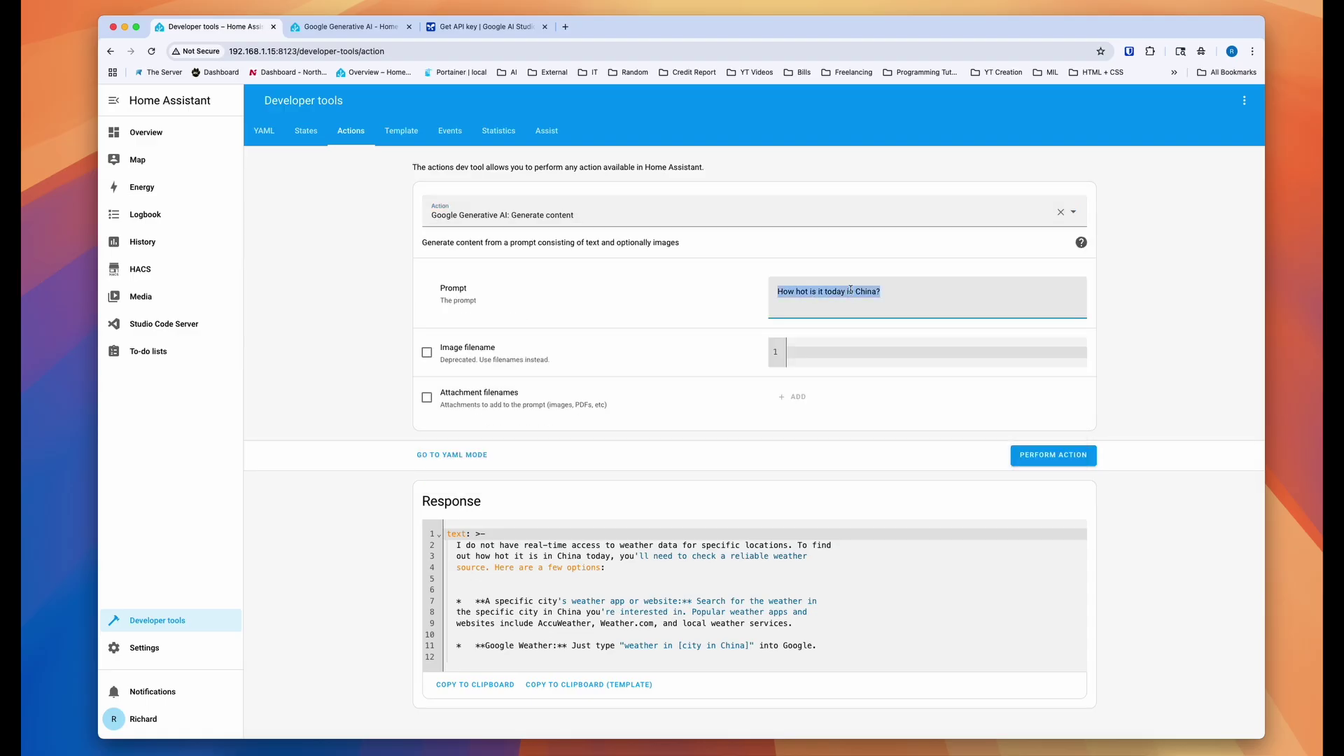
pyautogui.press('BackSpace')
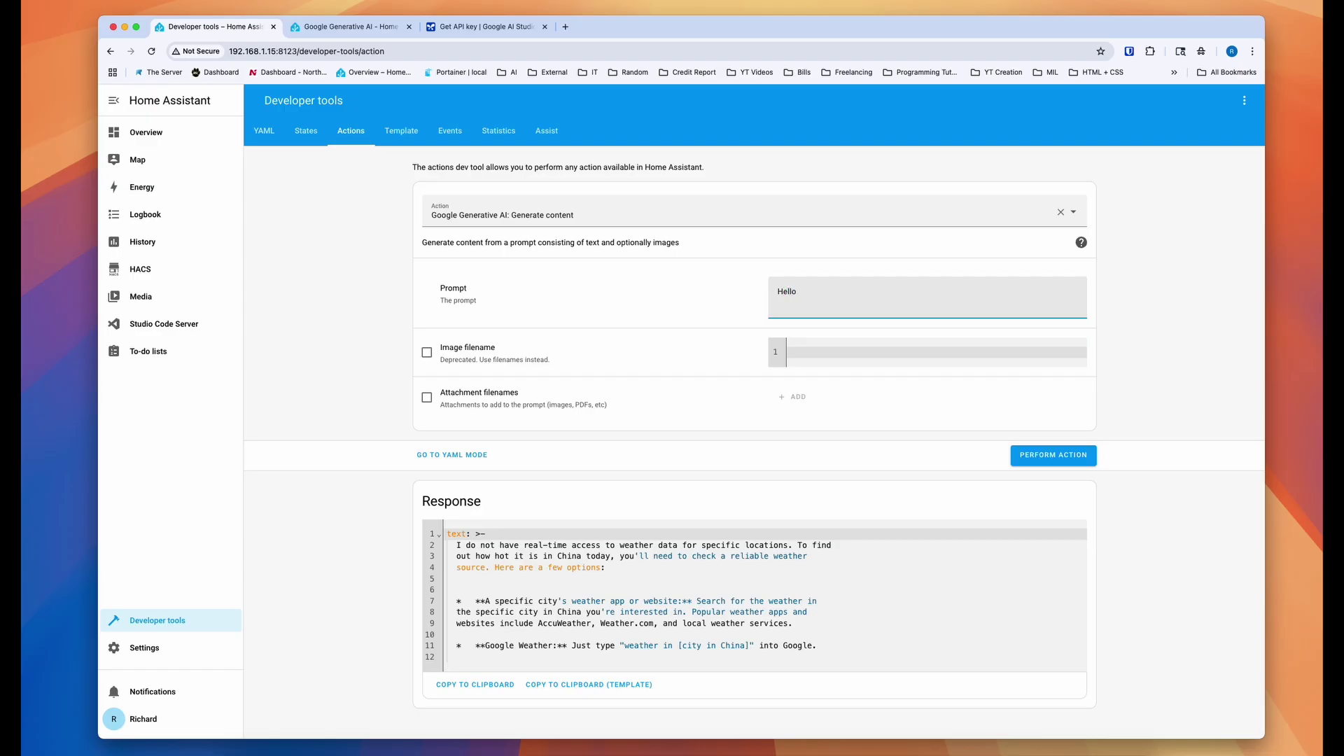
pyautogui.click(1058, 450)
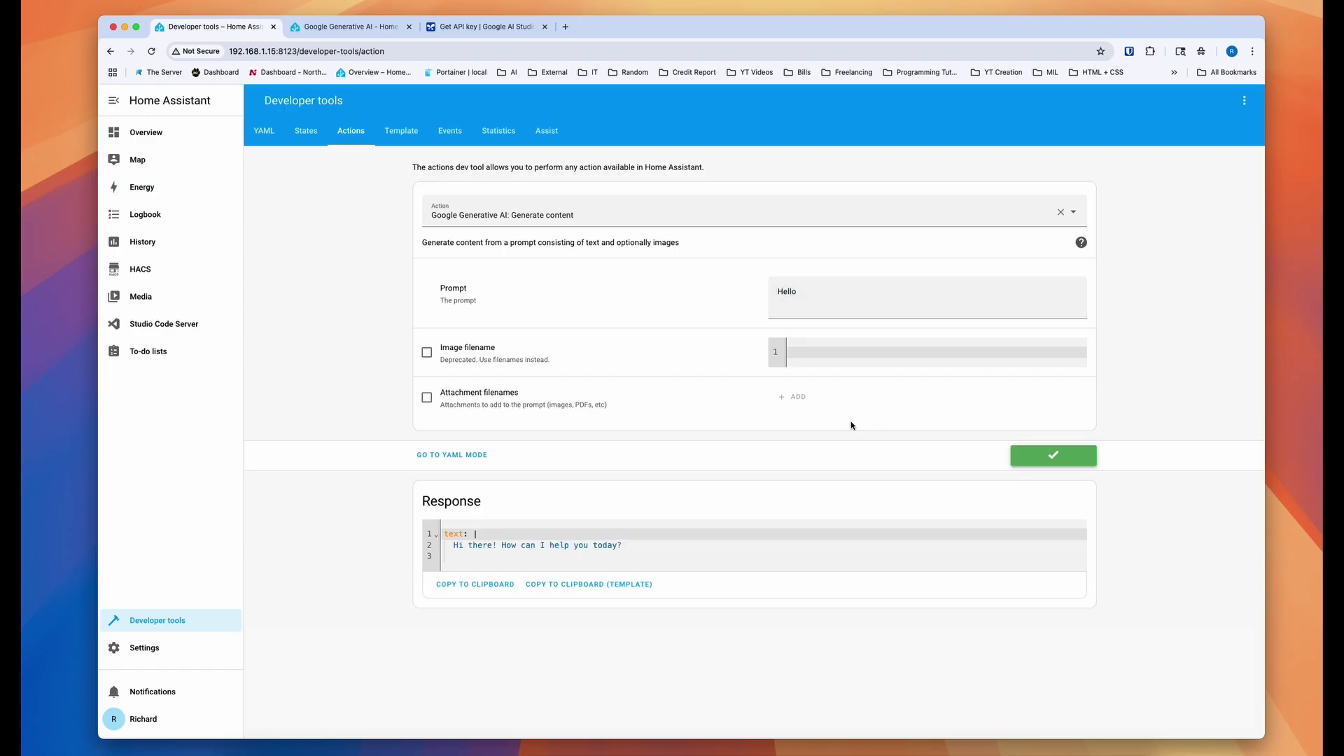
pyautogui.click(617, 547)
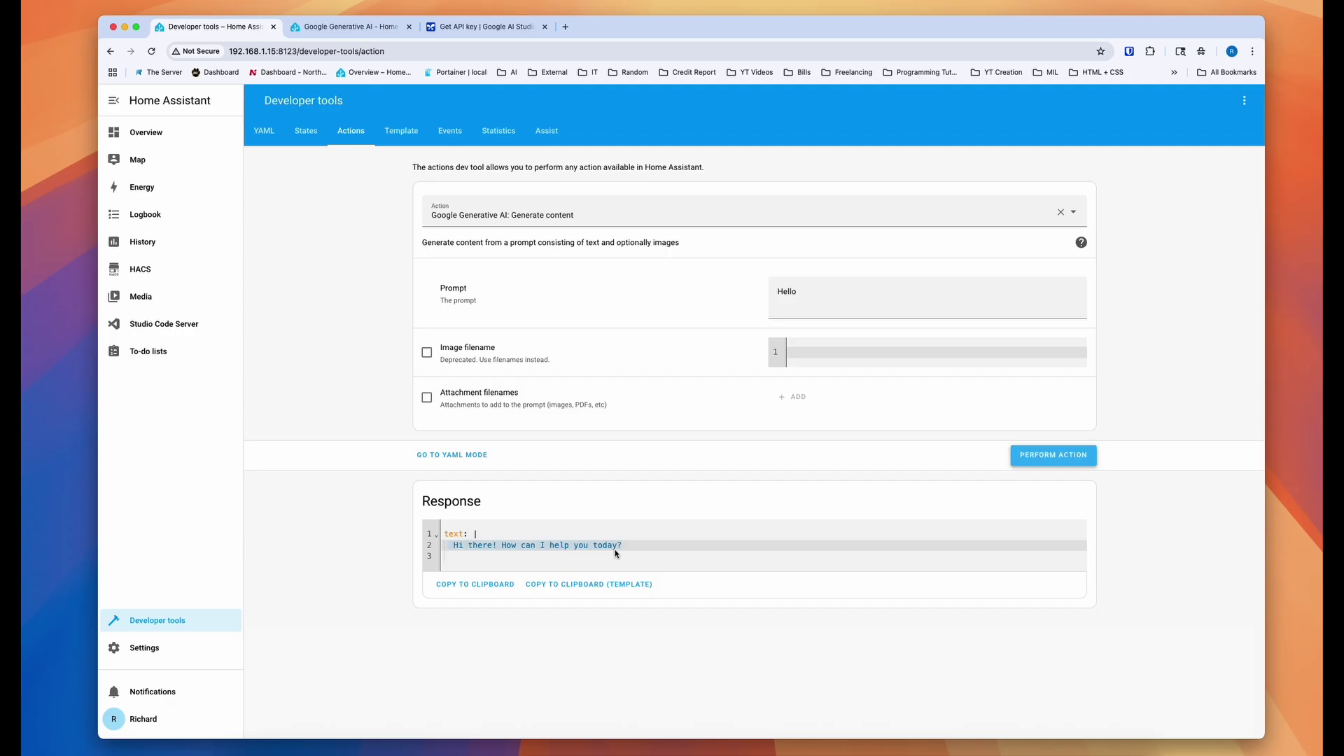
pyautogui.click(436, 535)
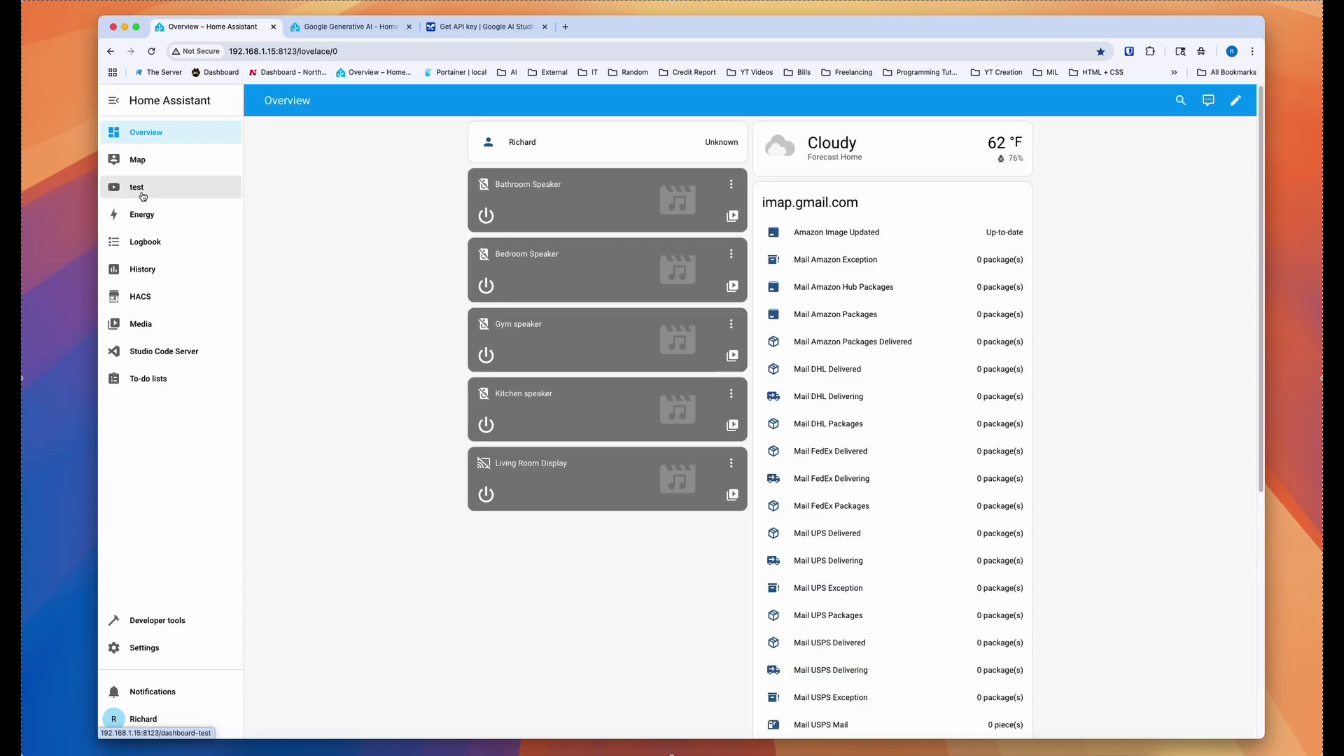
# Create a Text helper named Dashboard Output
pyautogui.click(160, 659)
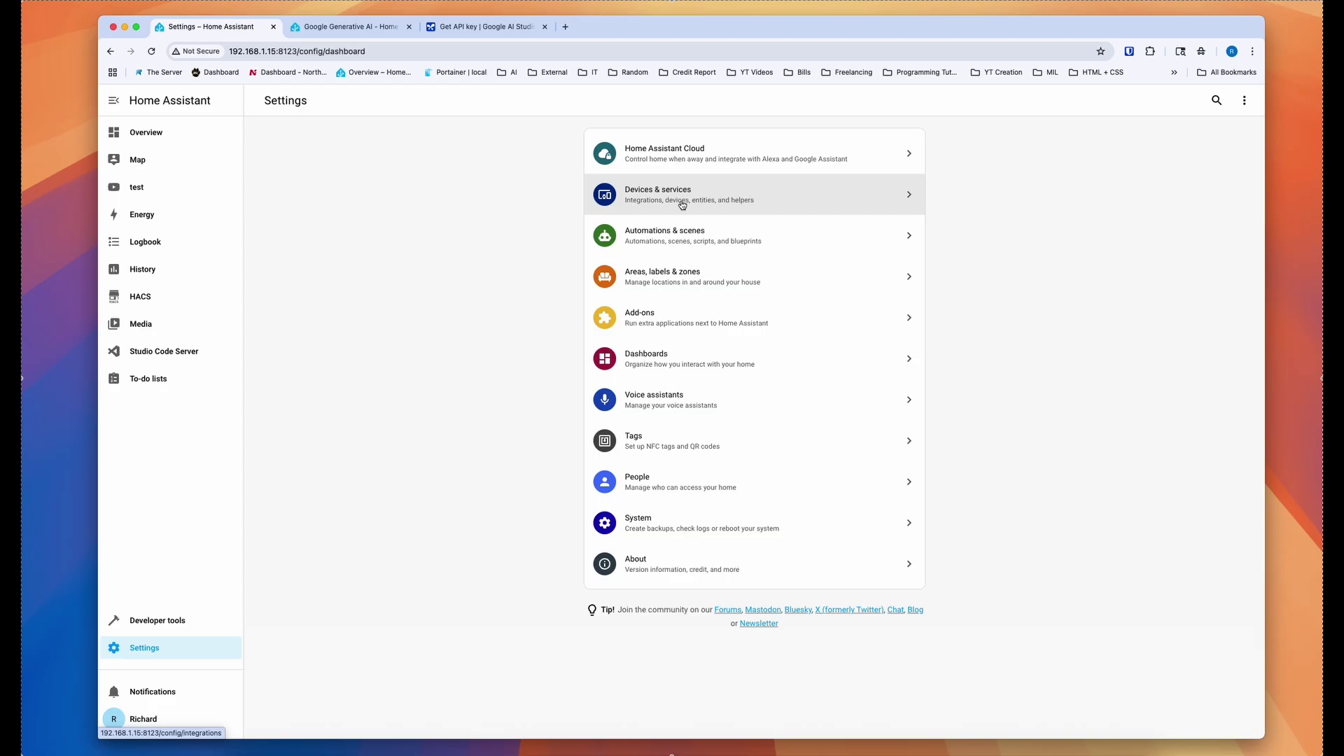
pyautogui.click(732, 202)
pyautogui.click(859, 112)
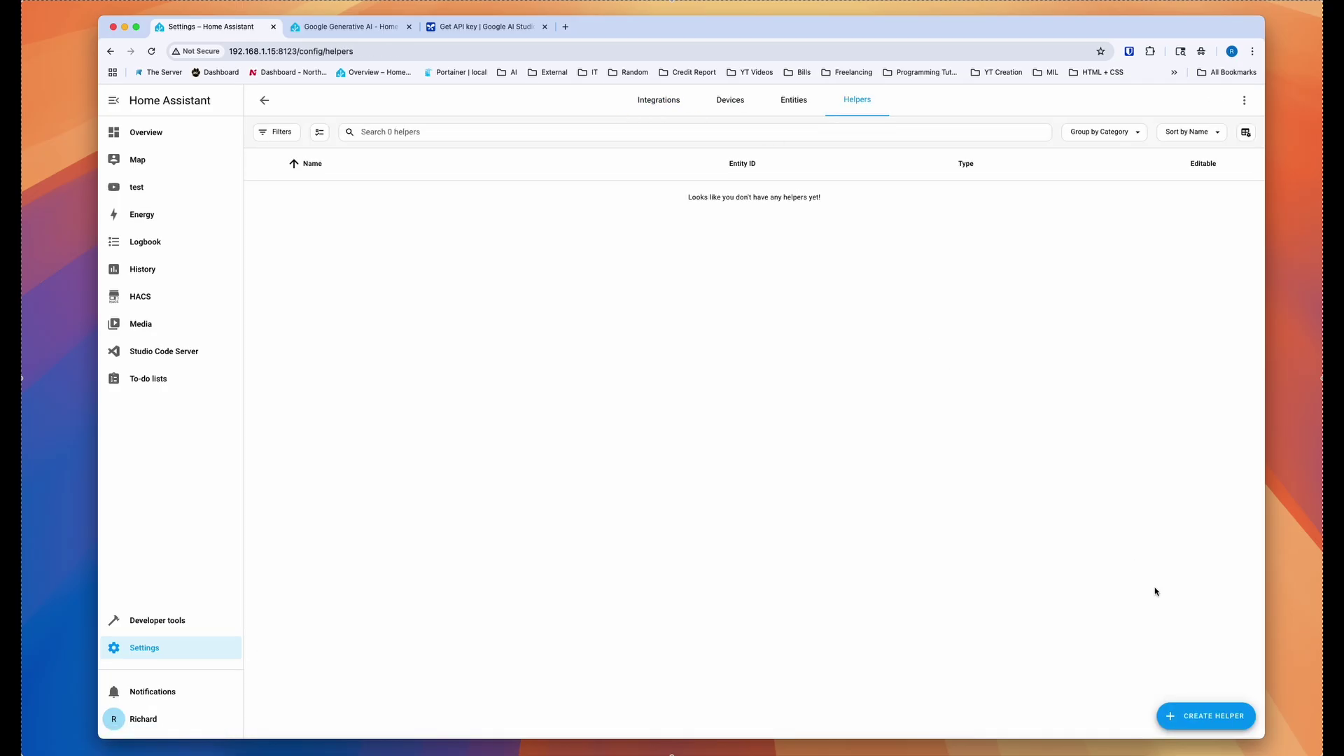
pyautogui.click(1207, 721)
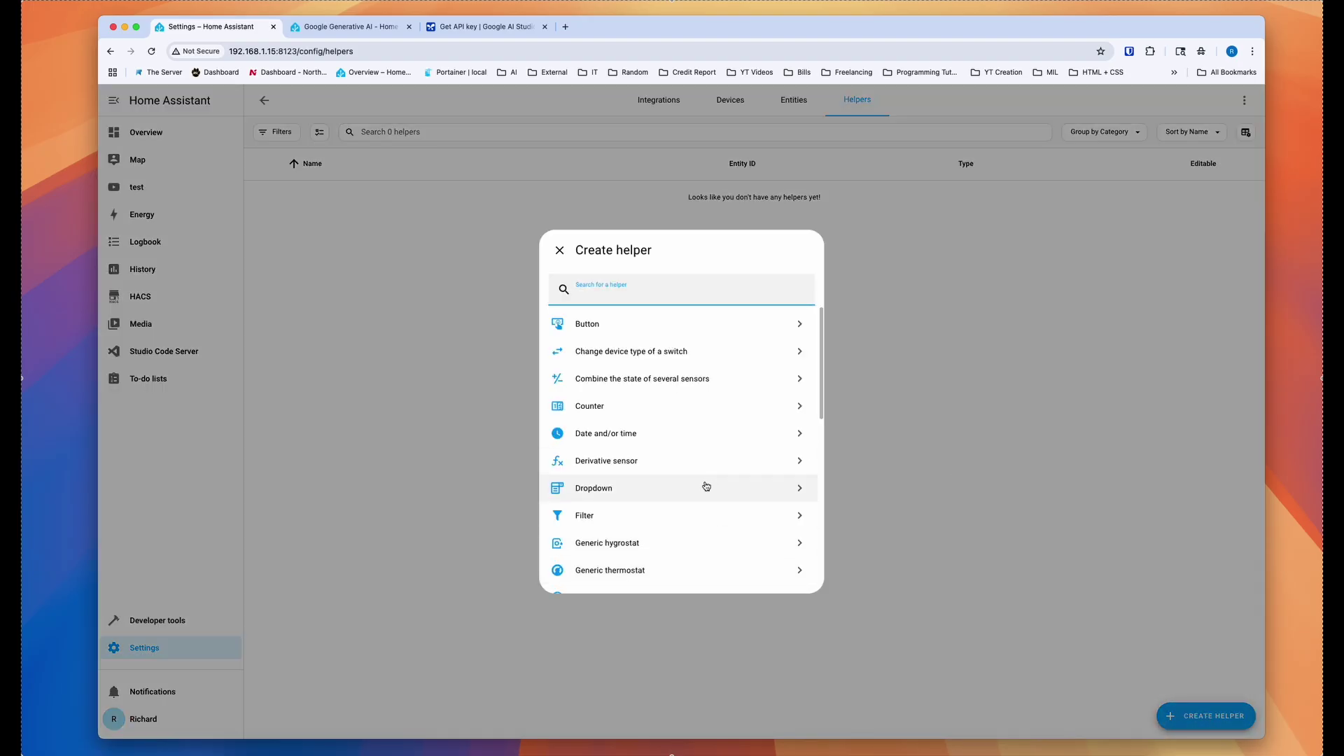
pyautogui.write('text')
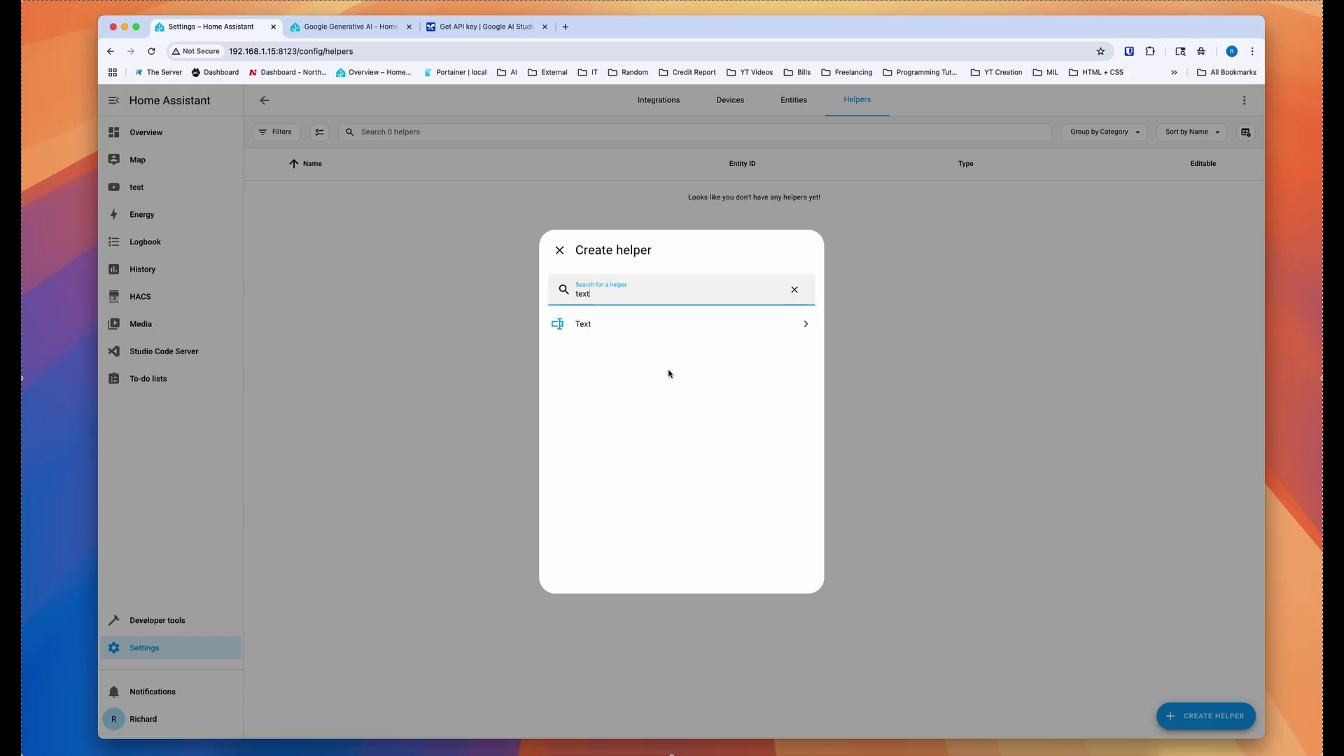
pyautogui.click(661, 326)
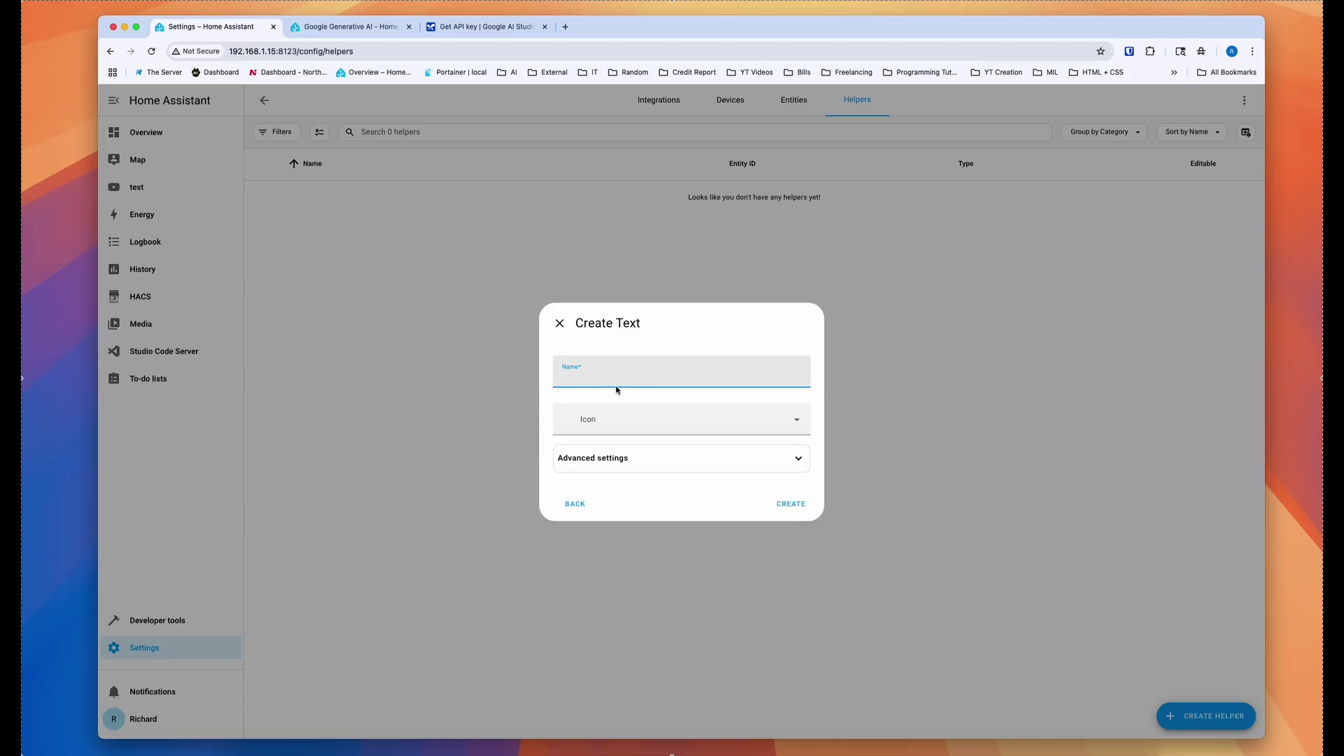
pyautogui.write('Dashboard Output')
pyautogui.click(790, 503)
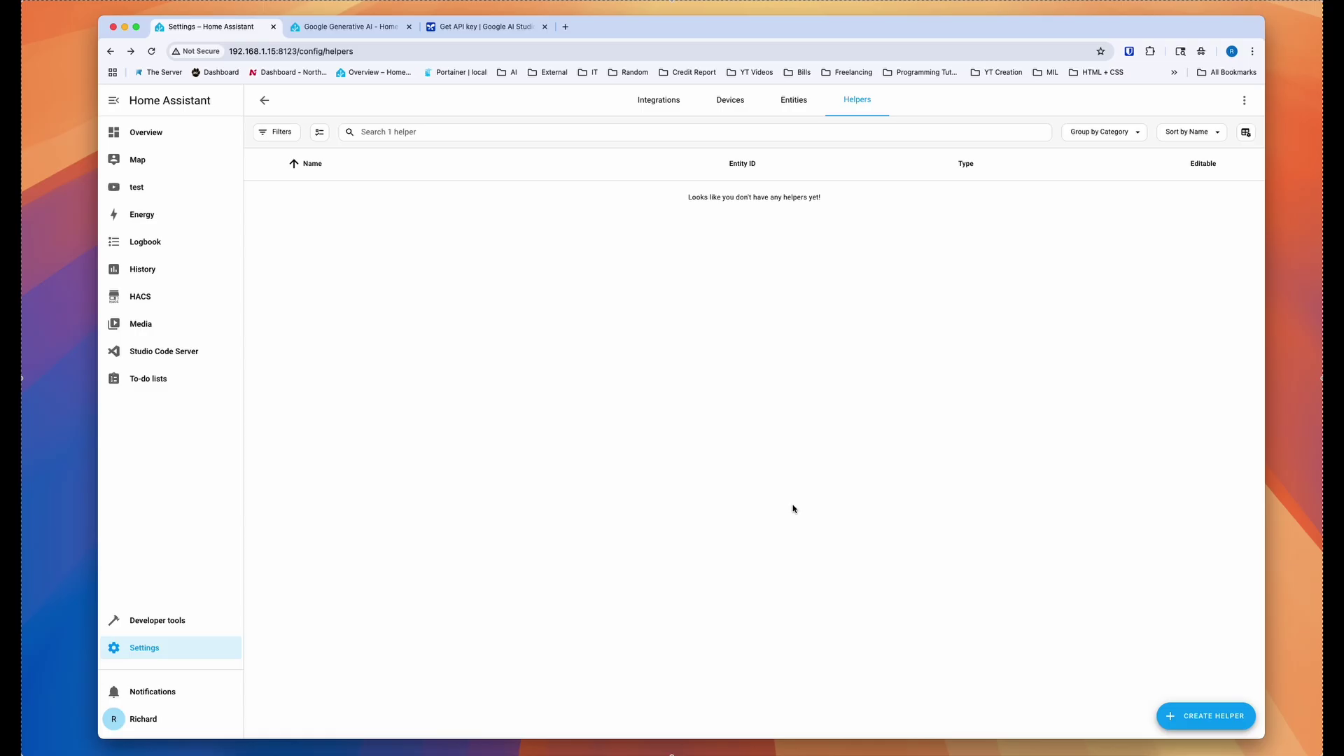
# Set the Dashboard Output helper's value to 'Save' and open the test dashboard
pyautogui.click(800, 236)
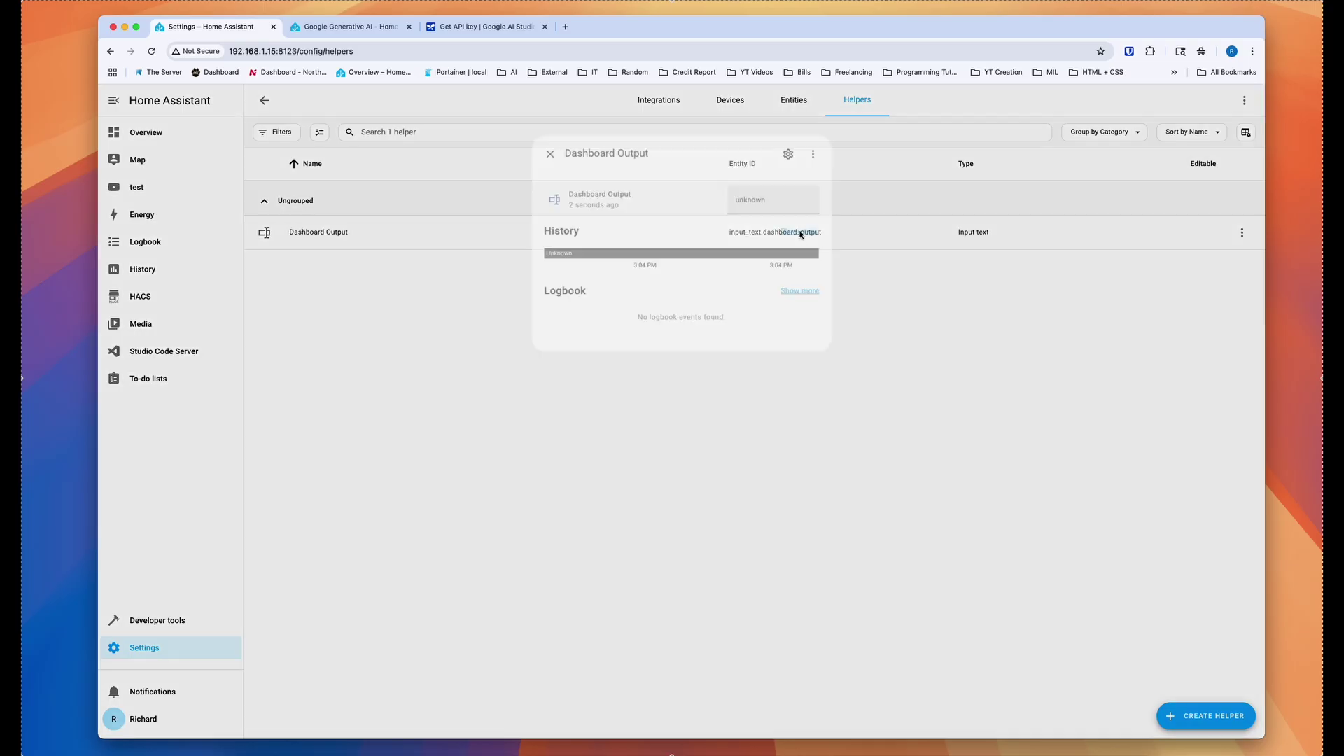
pyautogui.moveTo(790, 173); pyautogui.dragTo(727, 177)
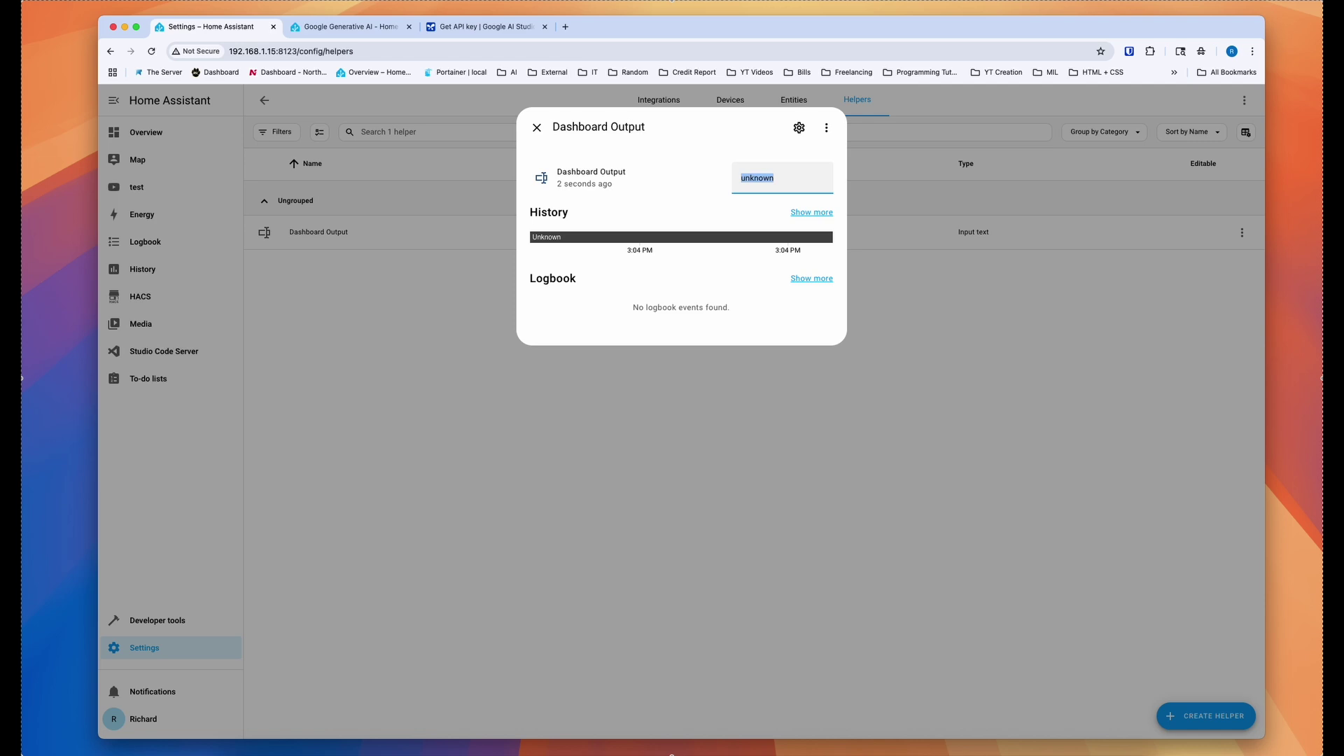
pyautogui.write('Save')
pyautogui.press('Return')
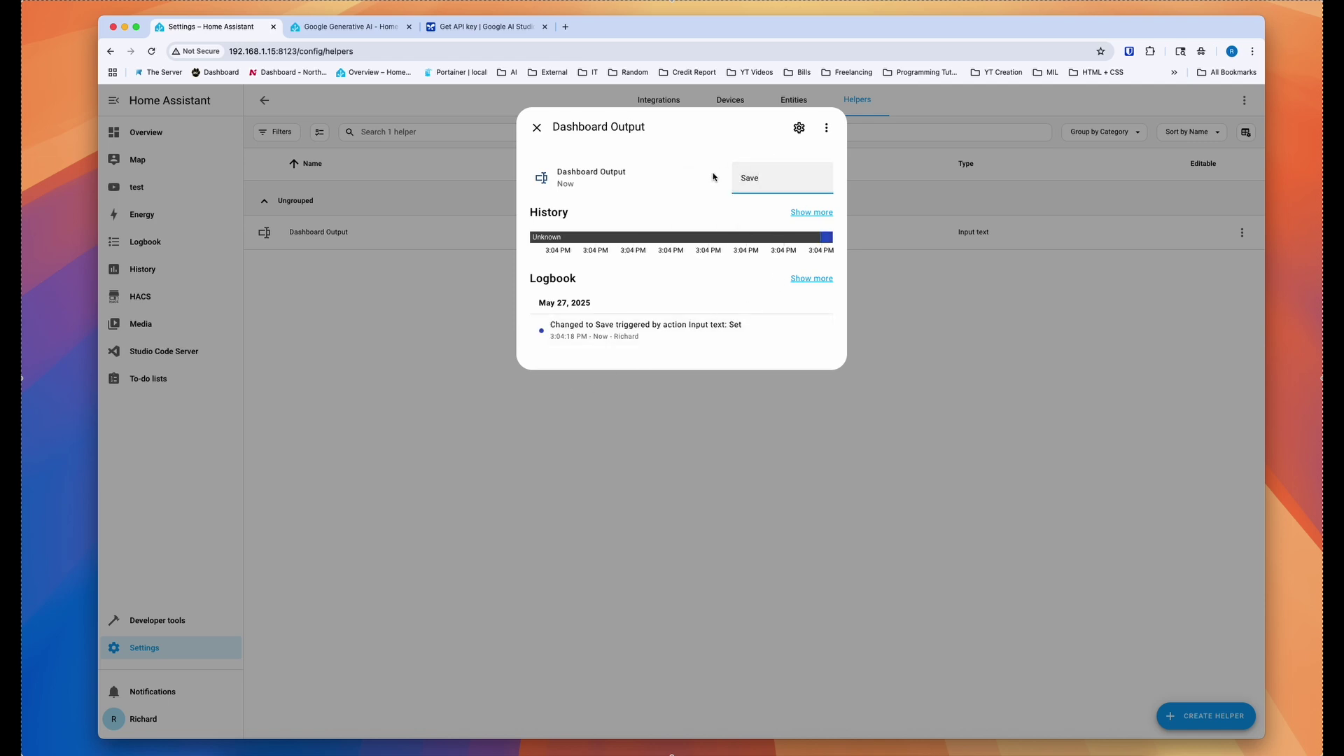
pyautogui.click(537, 127)
pyautogui.click(135, 187)
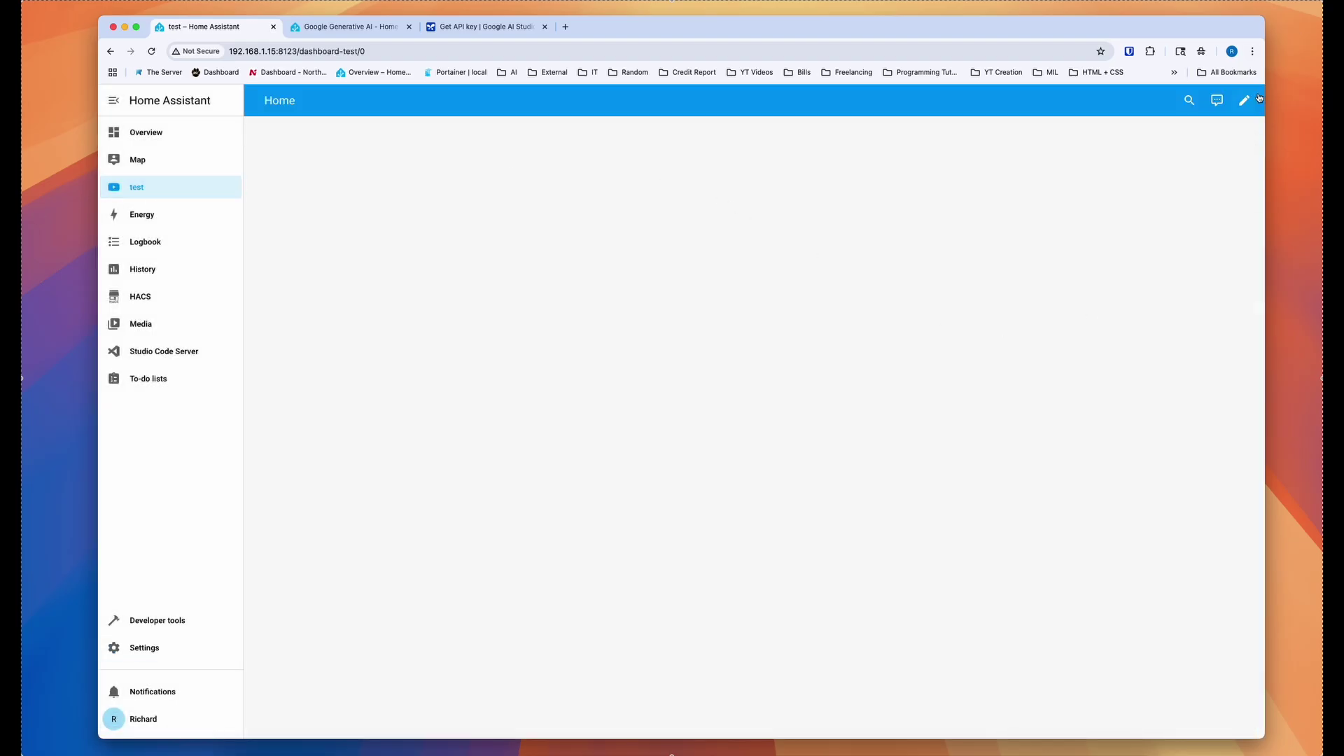
# Put the test dashboard in edit mode and add a Markdown card
pyautogui.click(1244, 101)
pyautogui.click(1214, 718)
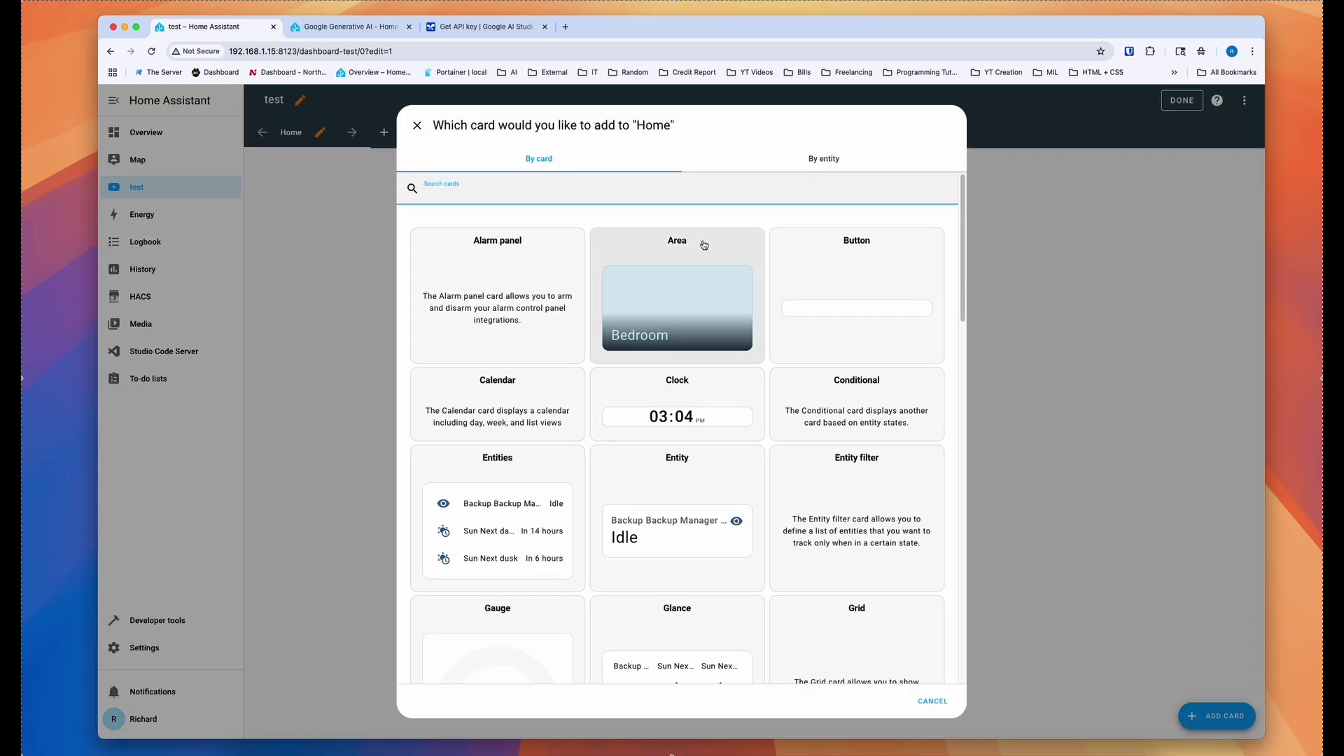
pyautogui.write('ma')
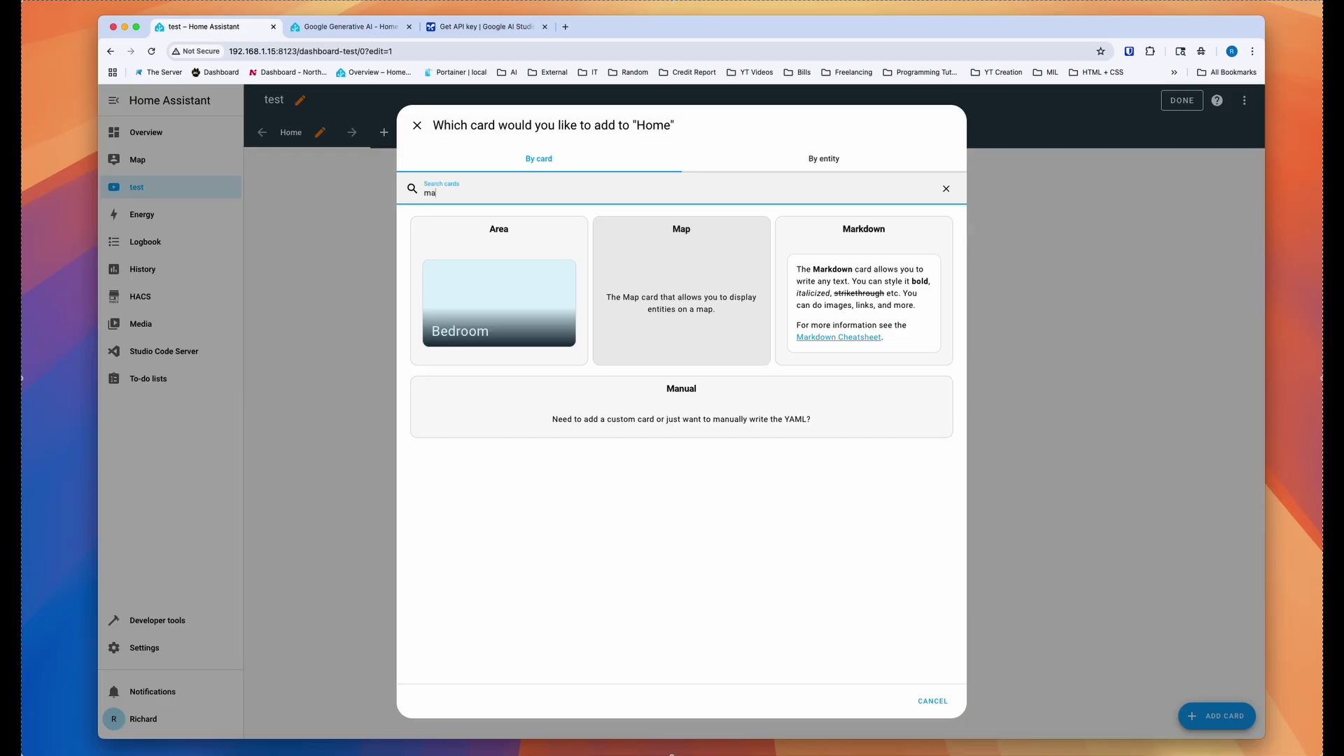
pyautogui.write('r')
pyautogui.click(450, 303)
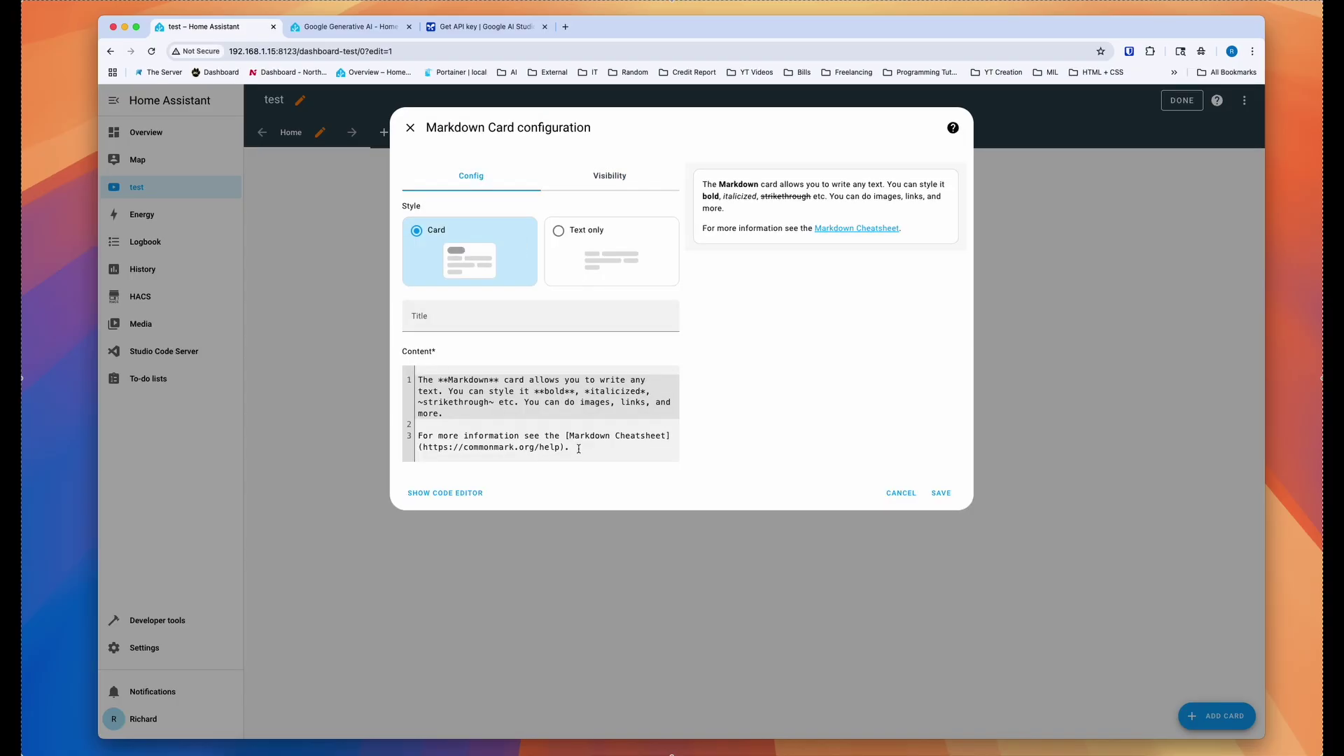
# Replace the Markdown content with {{ states('input_text.dashboard_output') }} and save the card
pyautogui.moveTo(578, 449); pyautogui.dragTo(403, 380)
pyautogui.press('BackSpace')
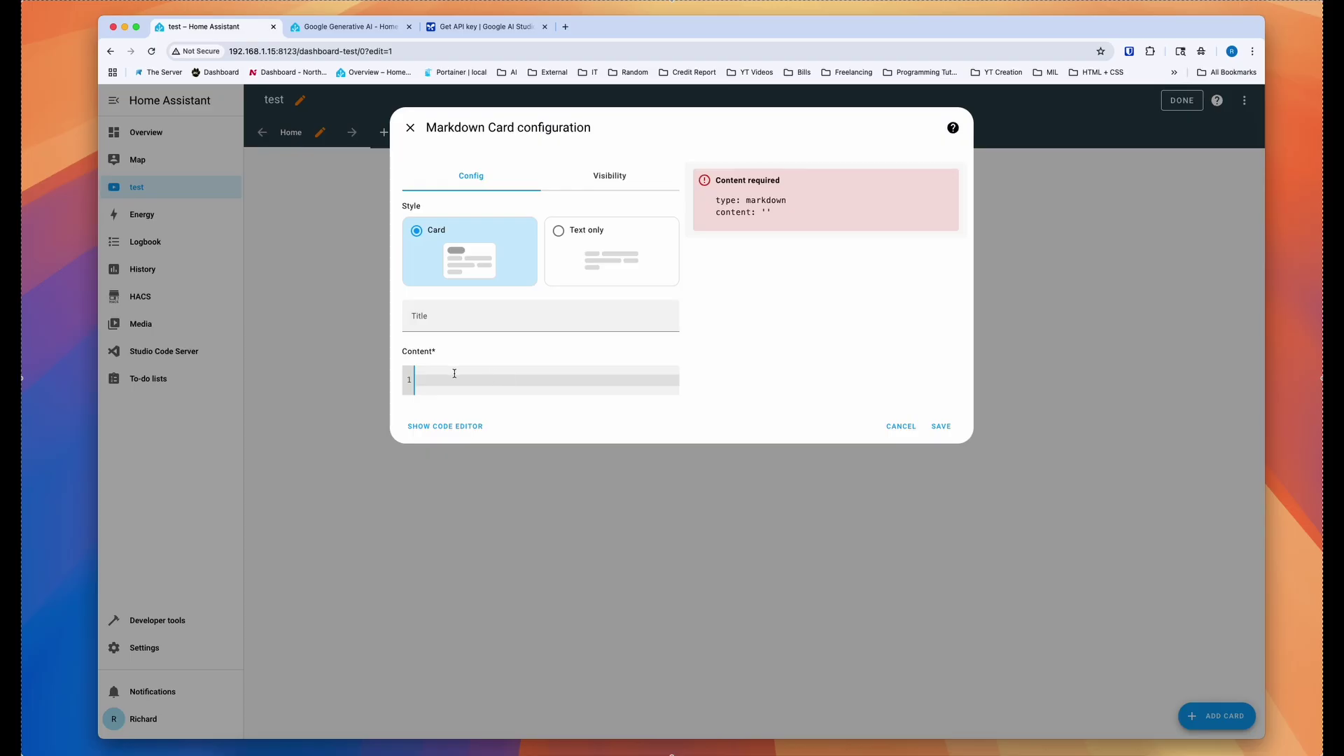
pyautogui.write("{{ states('input_text.dashboard_output') }}")
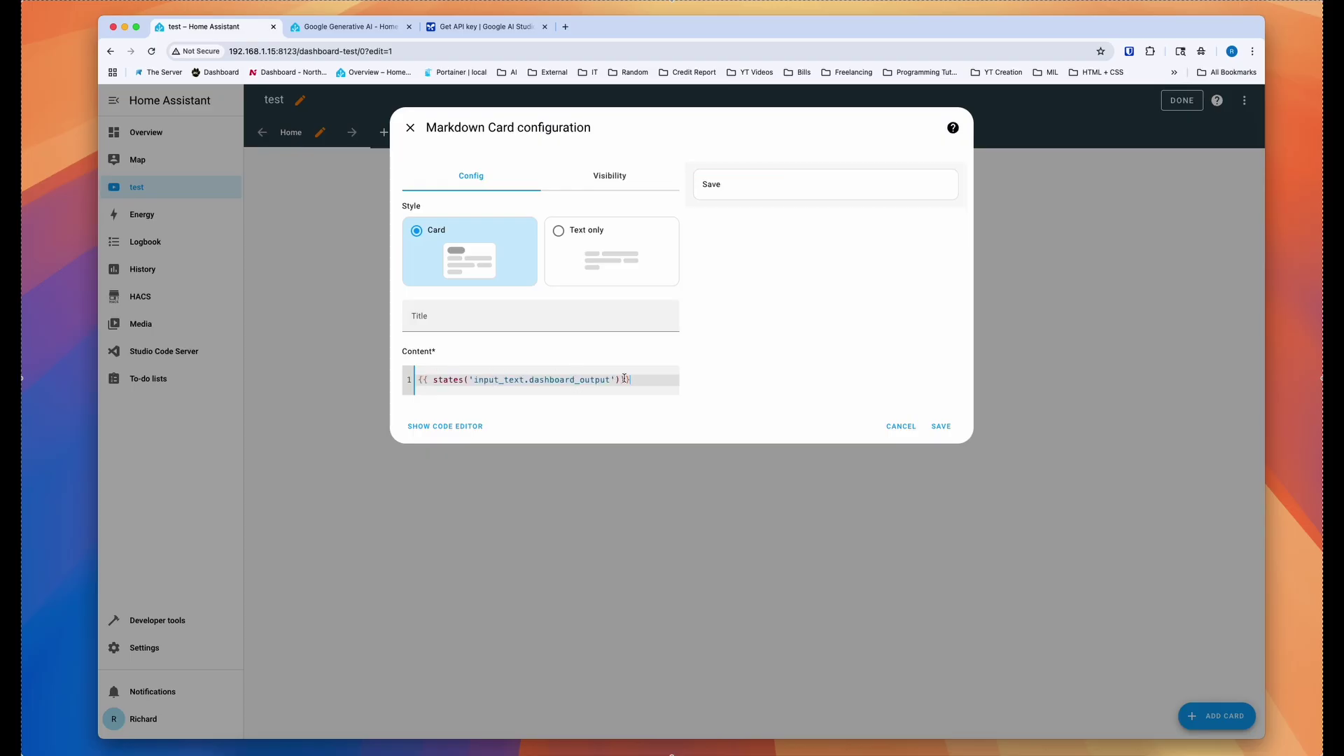
pyautogui.moveTo(625, 378); pyautogui.dragTo(406, 379)
pyautogui.press('Right')
pyautogui.moveTo(420, 379); pyautogui.dragTo(630, 386)
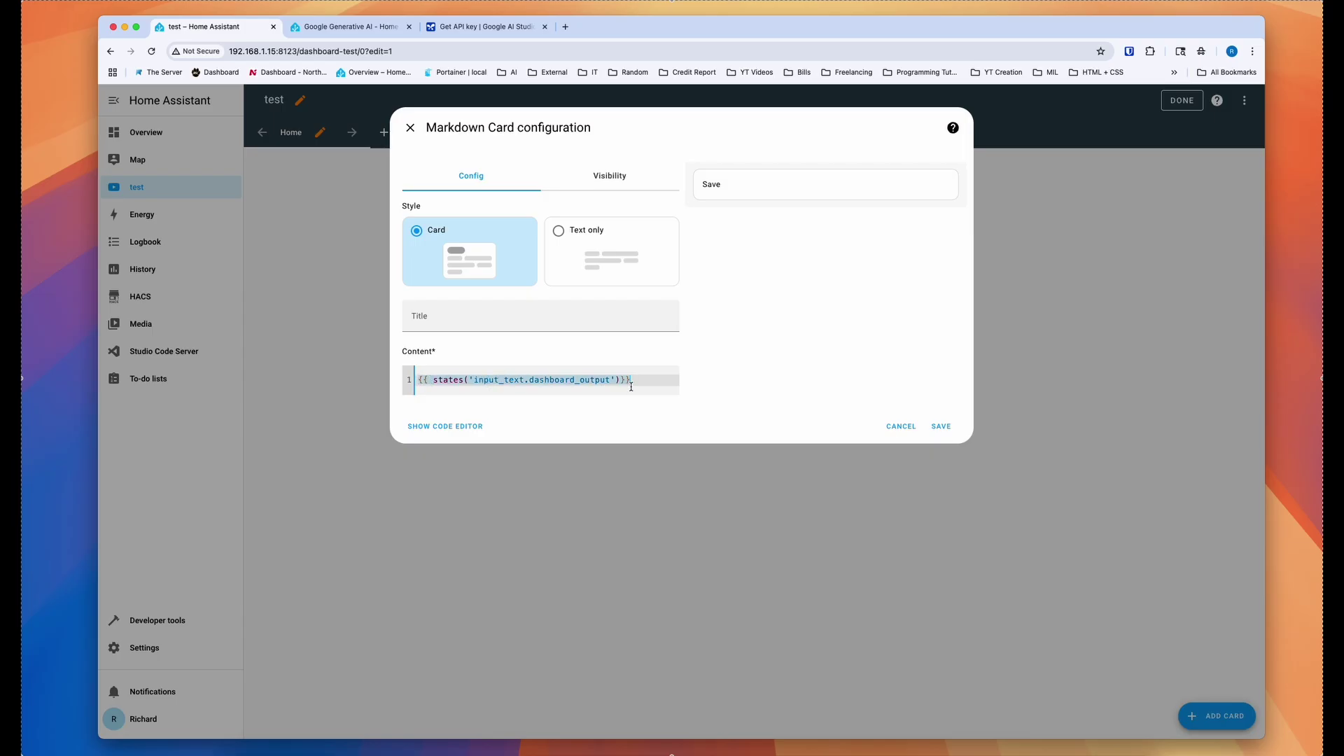
pyautogui.press('Right')
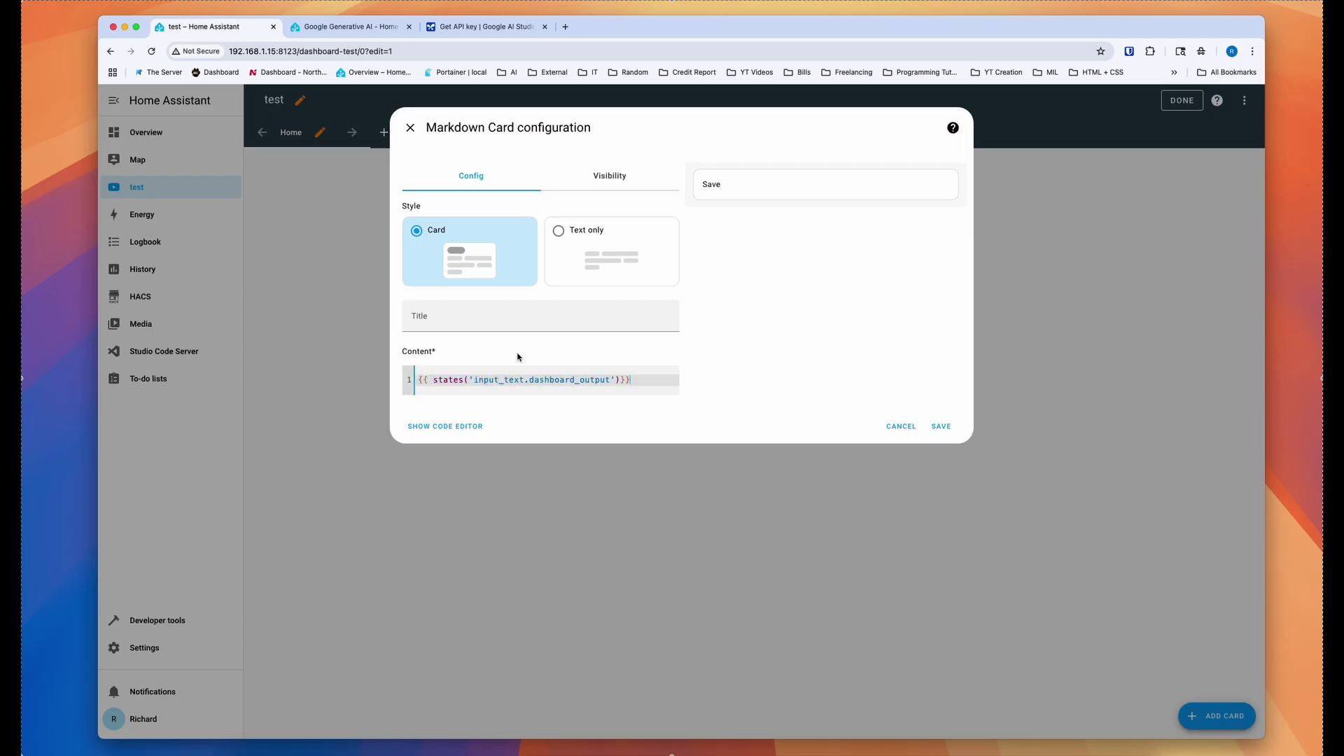
pyautogui.keyDown('shift'); pyautogui.click(613, 380); pyautogui.keyUp('shift')
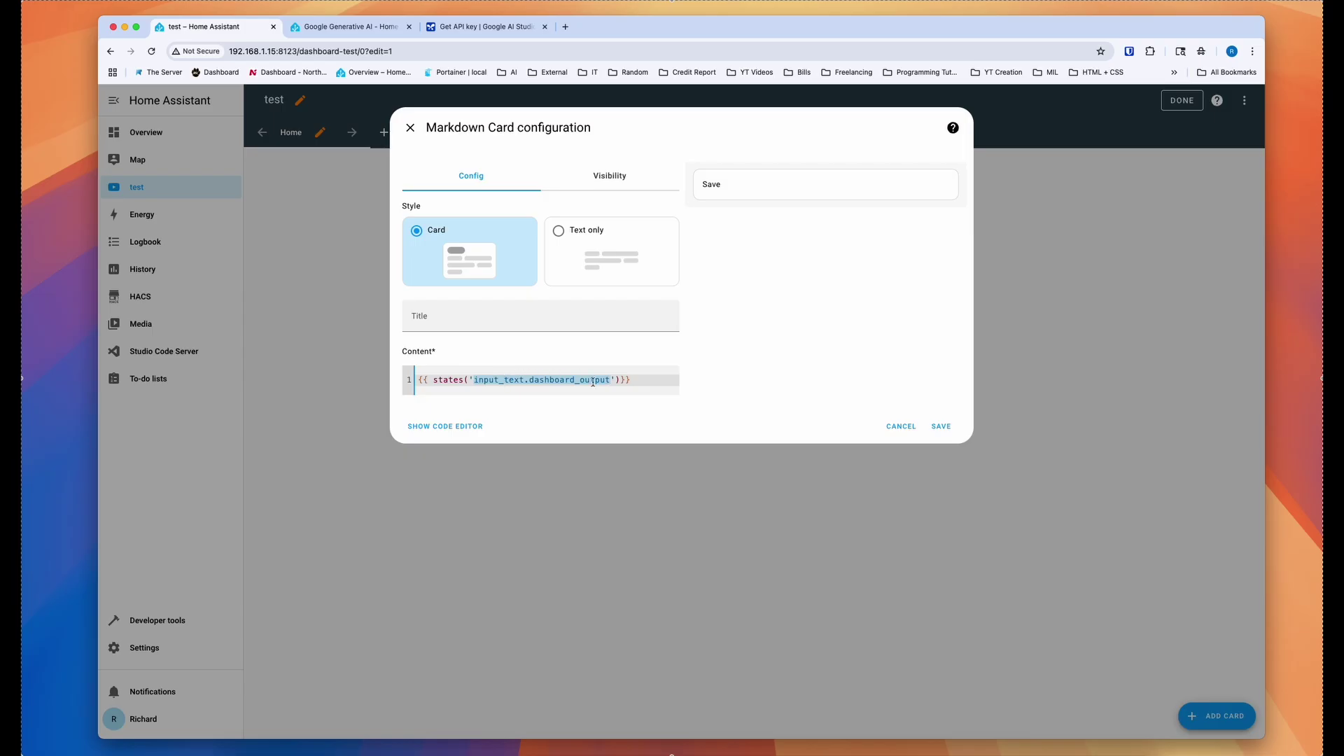
pyautogui.click(941, 426)
pyautogui.click(164, 656)
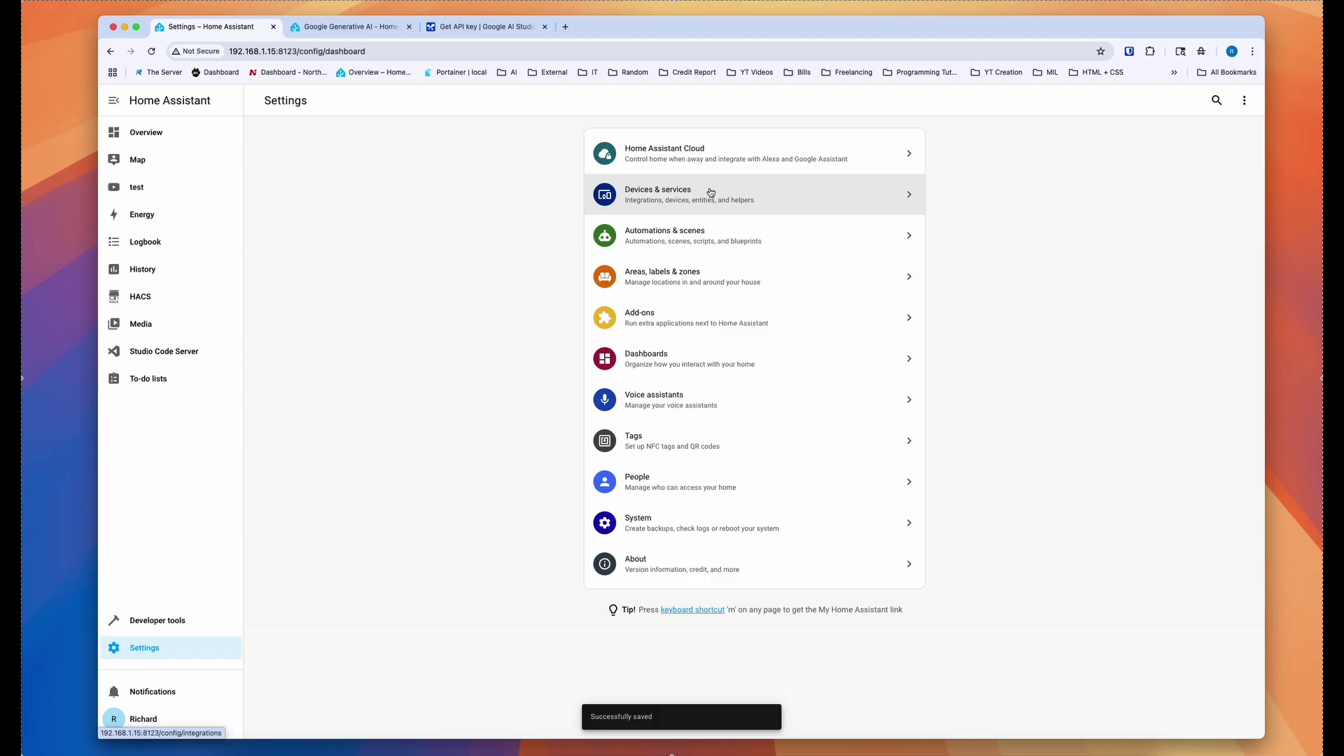
# Check the Dashboard Output helper's entity ID in the Helpers list
pyautogui.click(779, 209)
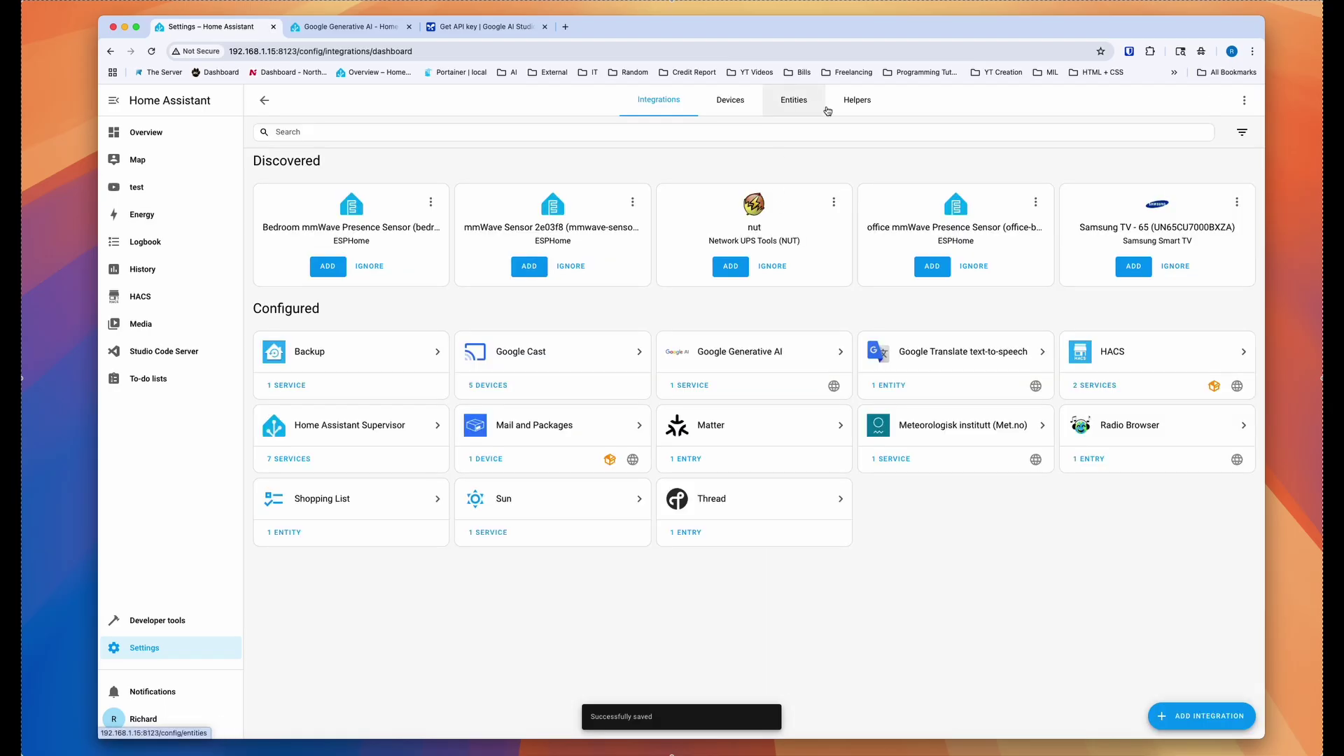
pyautogui.click(857, 99)
pyautogui.moveTo(829, 237); pyautogui.dragTo(726, 234)
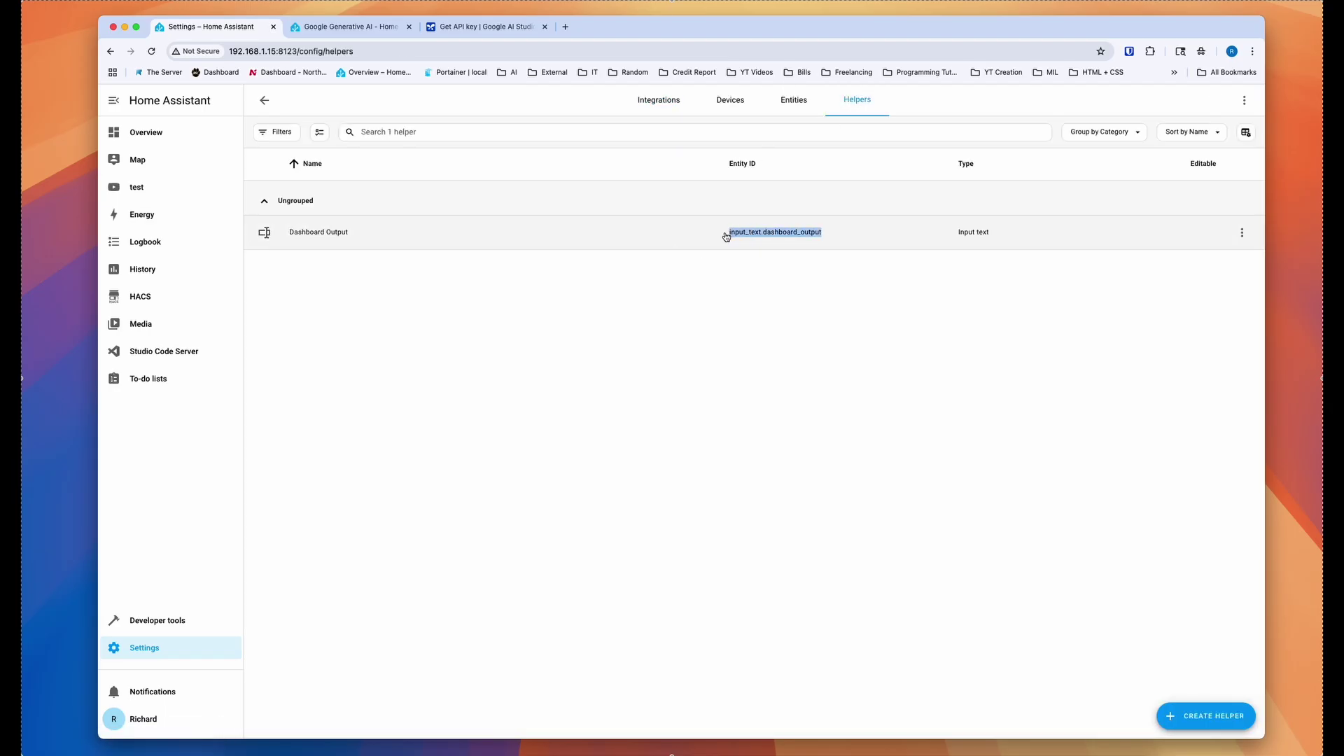
pyautogui.click(726, 234)
pyautogui.click(537, 129)
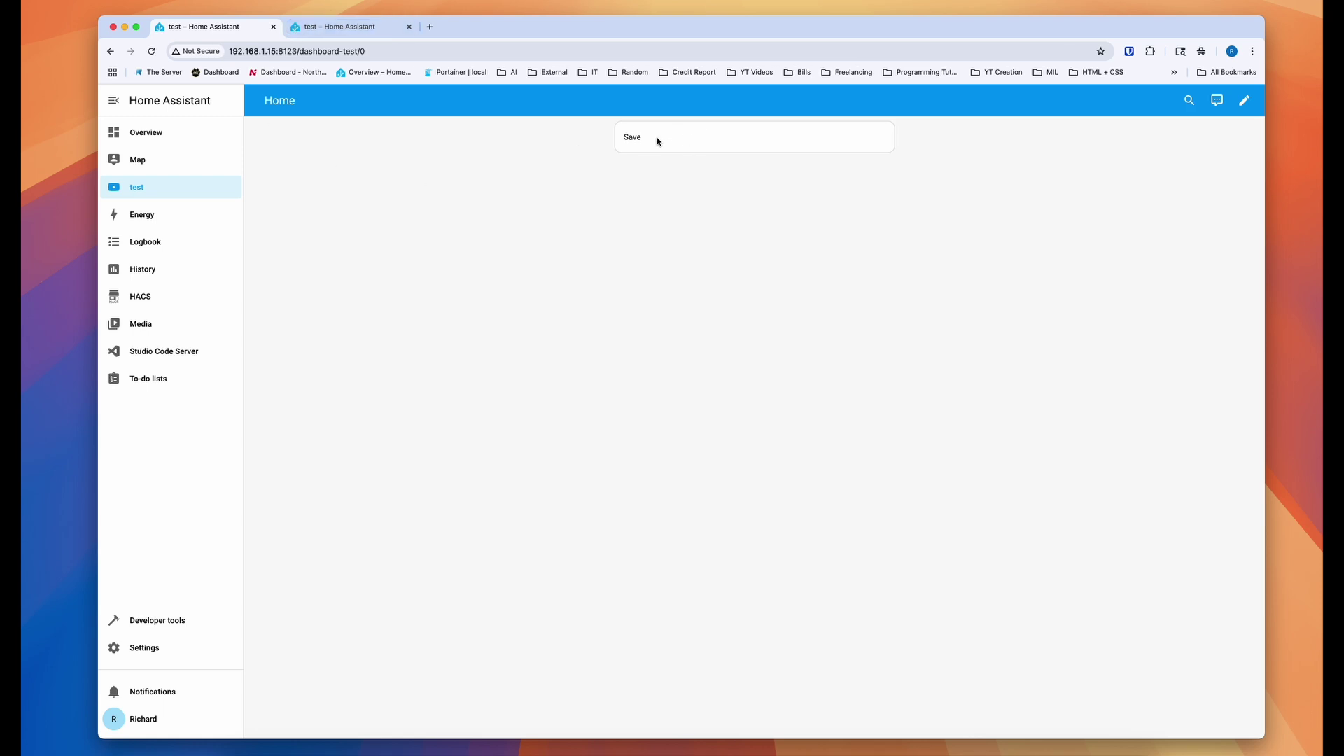
# Change Dashboard Output's value from 'Save' to 'This is a test' and confirm the card updates
pyautogui.moveTo(657, 138); pyautogui.dragTo(621, 137)
pyautogui.click(384, 28)
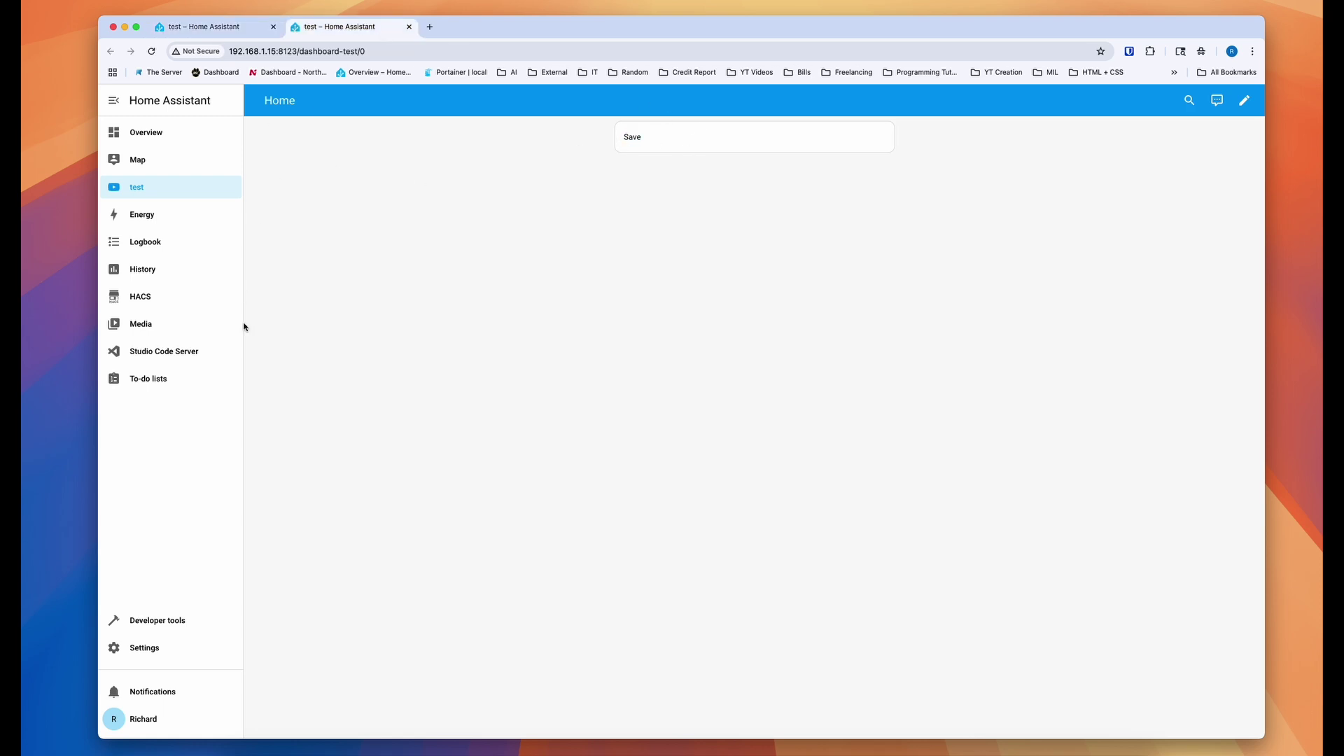
pyautogui.click(155, 656)
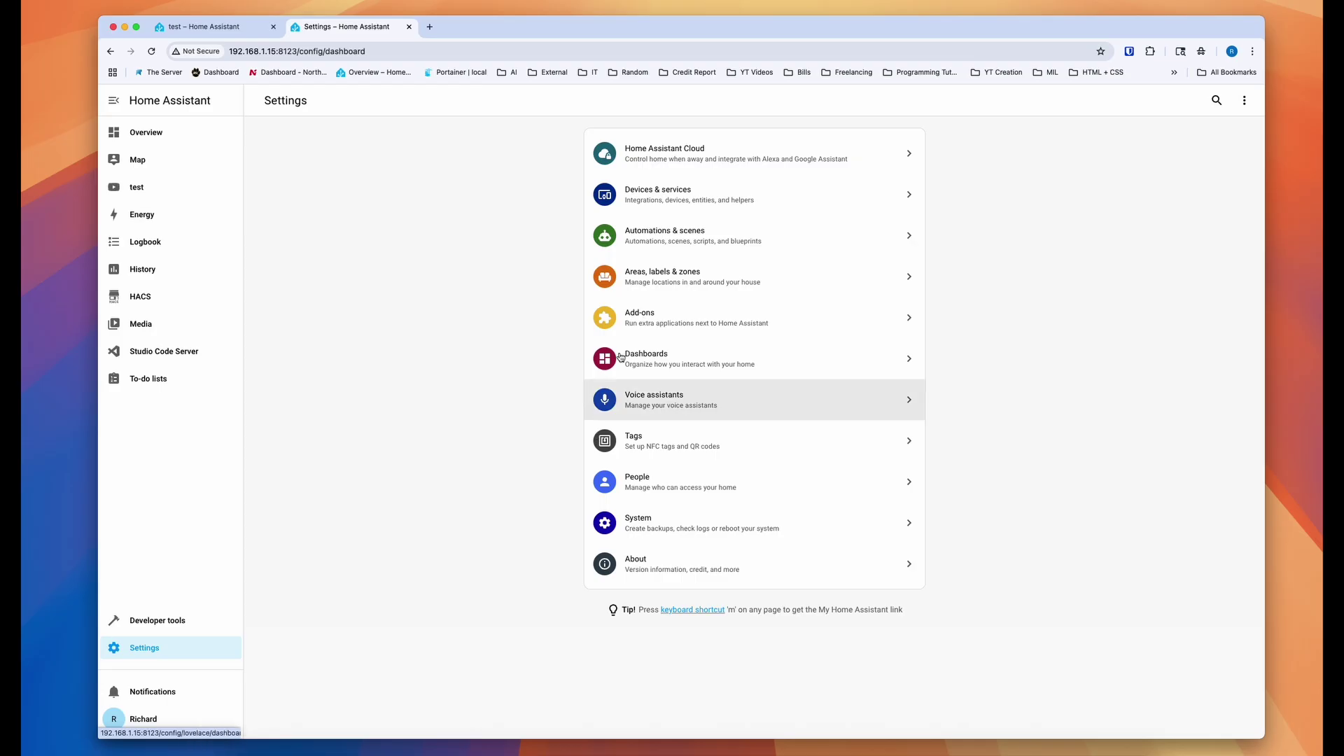
pyautogui.click(750, 202)
pyautogui.click(868, 102)
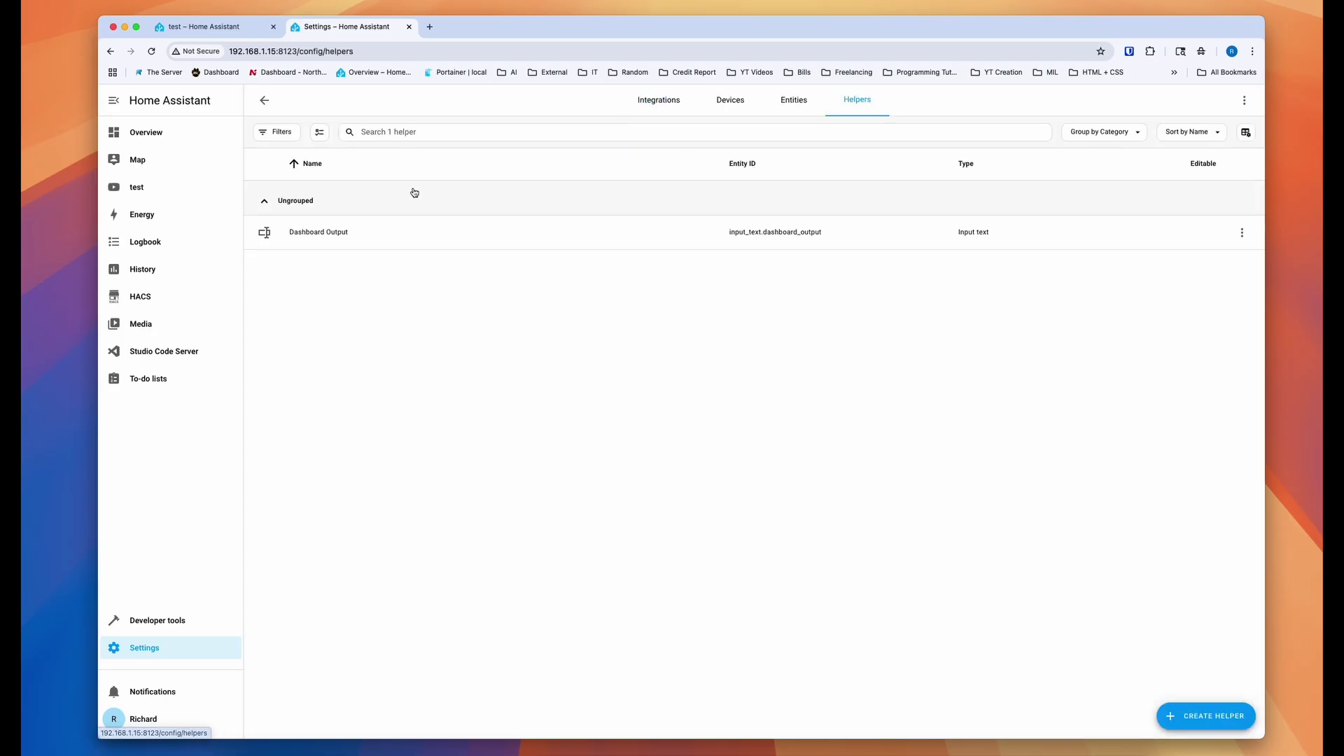
pyautogui.click(321, 233)
pyautogui.doubleClick(758, 178)
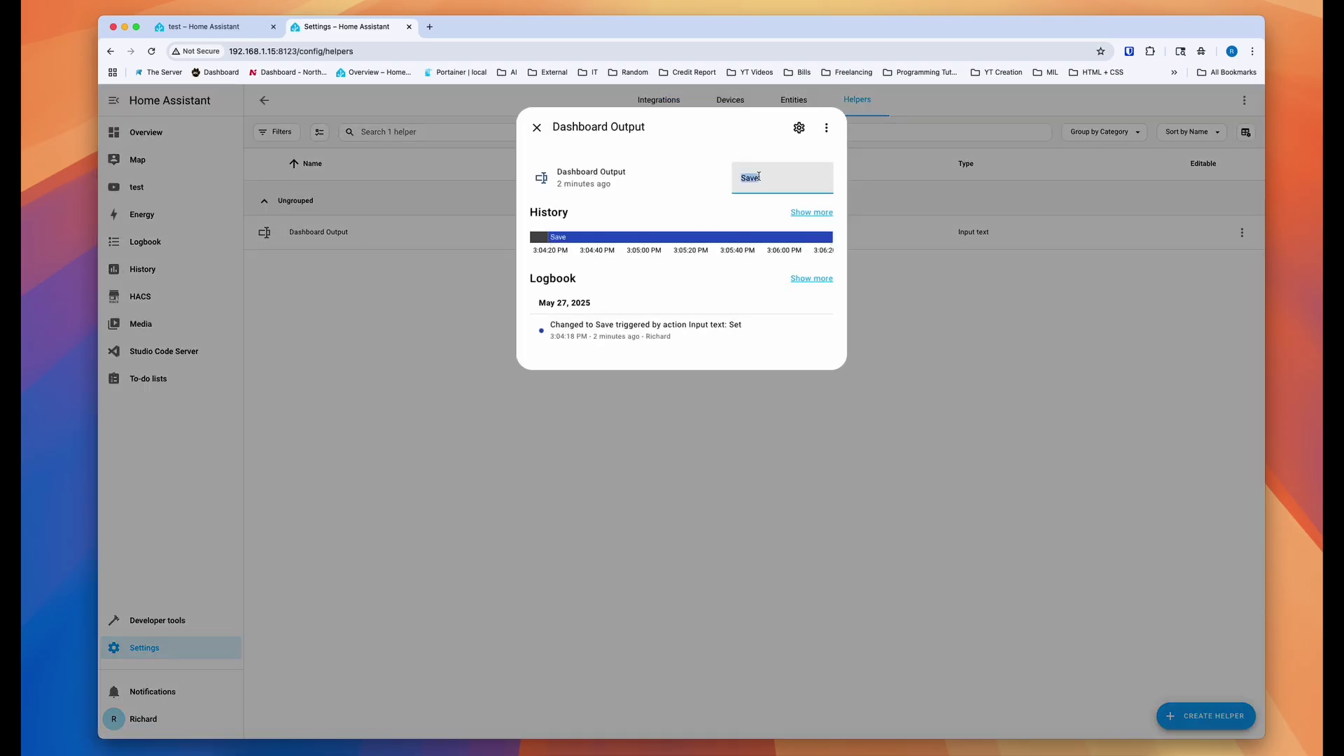
pyautogui.write('This is a test')
pyautogui.press('Return')
pyautogui.click(195, 29)
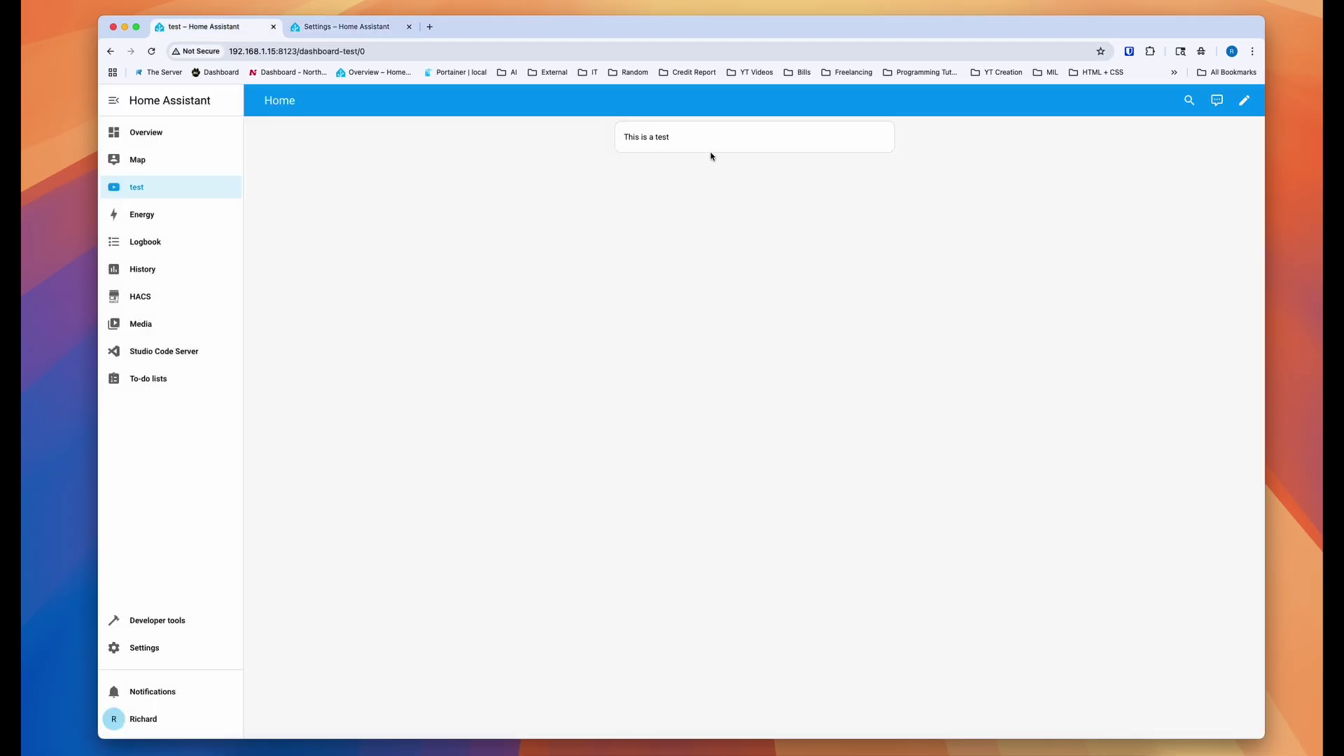
pyautogui.moveTo(629, 136); pyautogui.dragTo(685, 140)
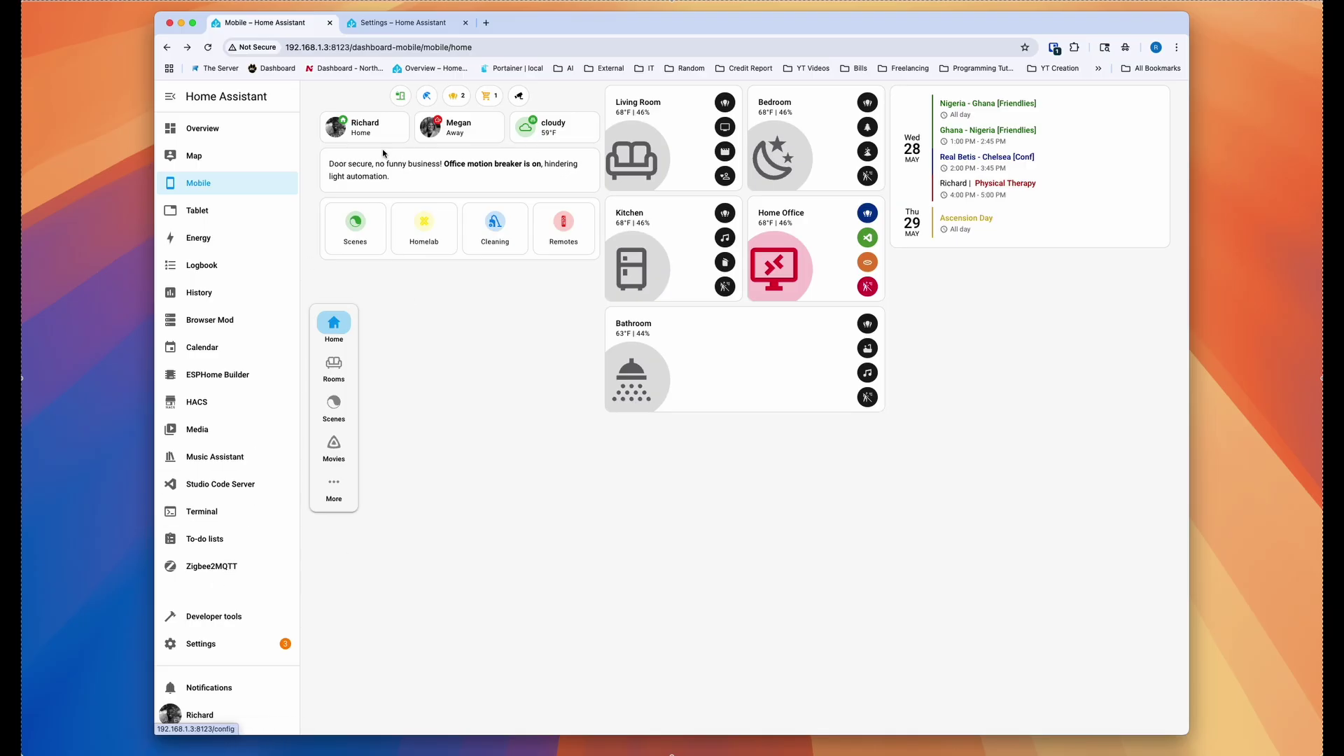
# Find the Dashboard Update Producation automation by searching 'dash' and expand its 5-minute trigger
pyautogui.moveTo(333, 161); pyautogui.dragTo(389, 177)
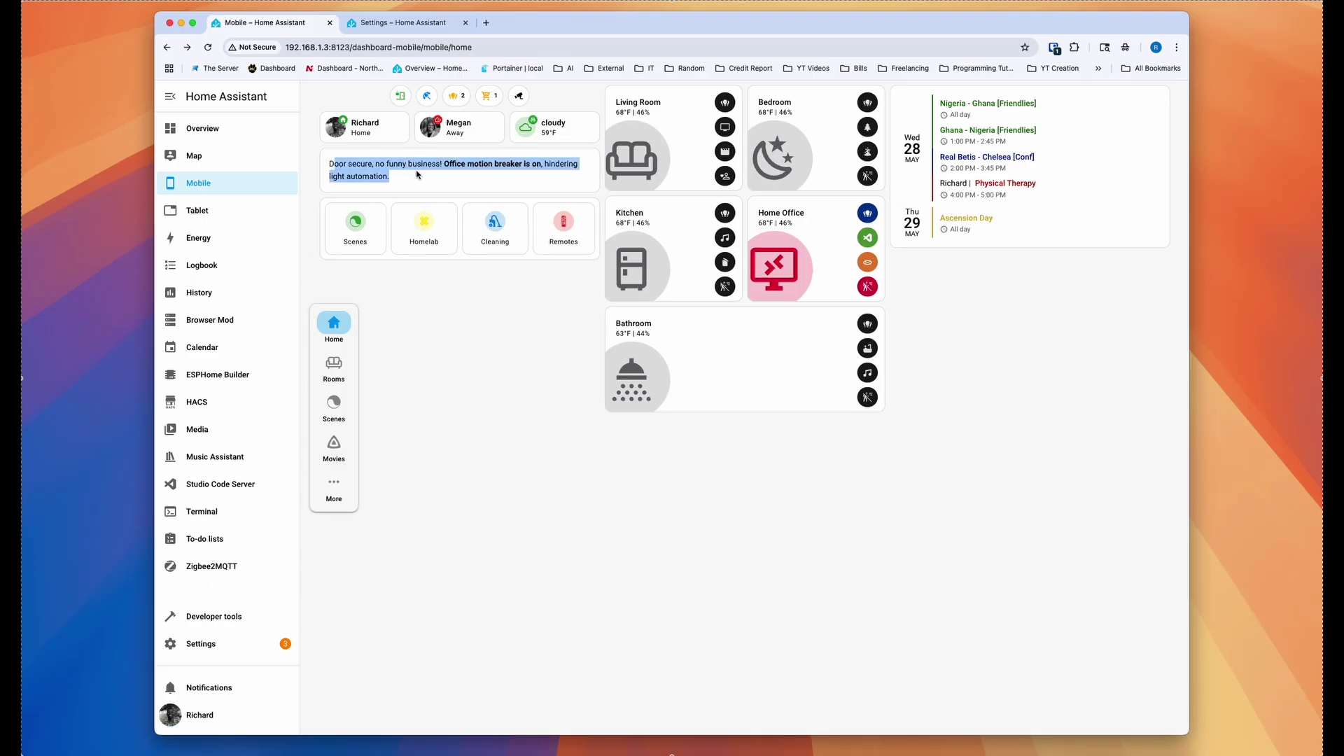
pyautogui.click(354, 177)
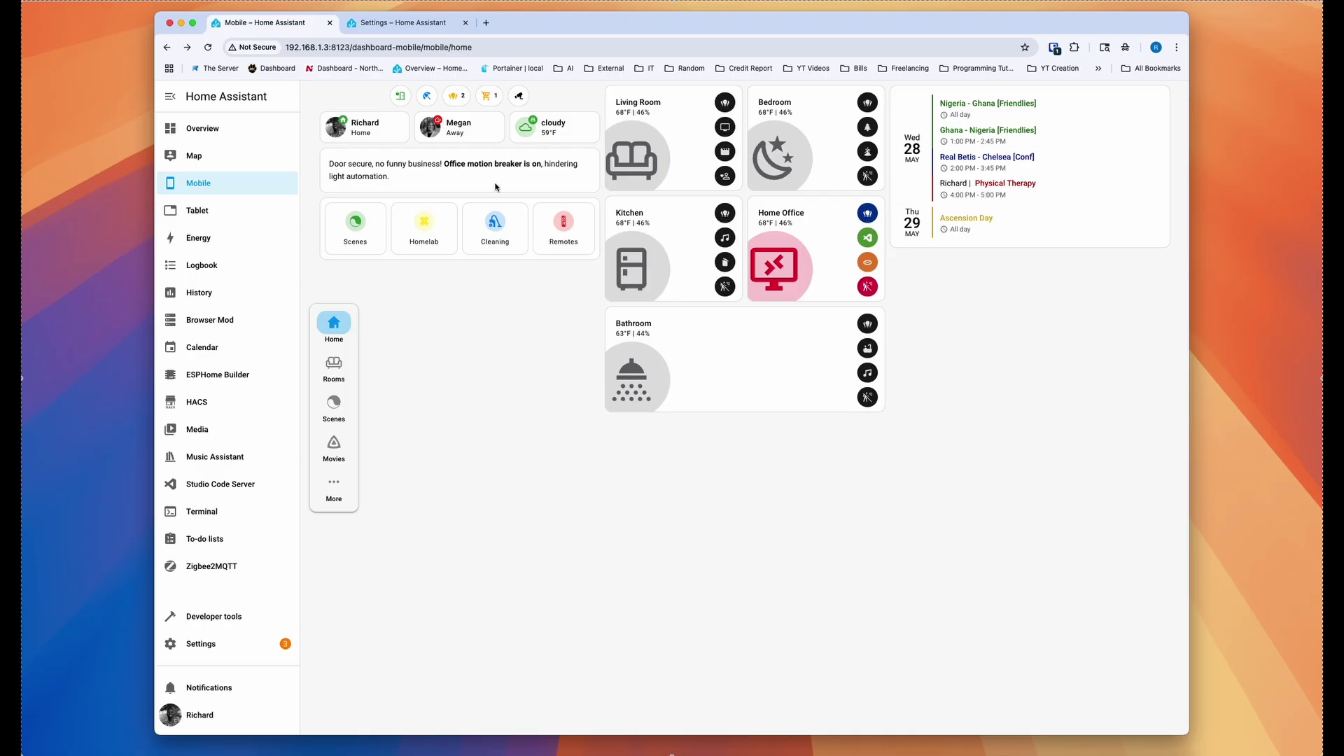
pyautogui.click(403, 23)
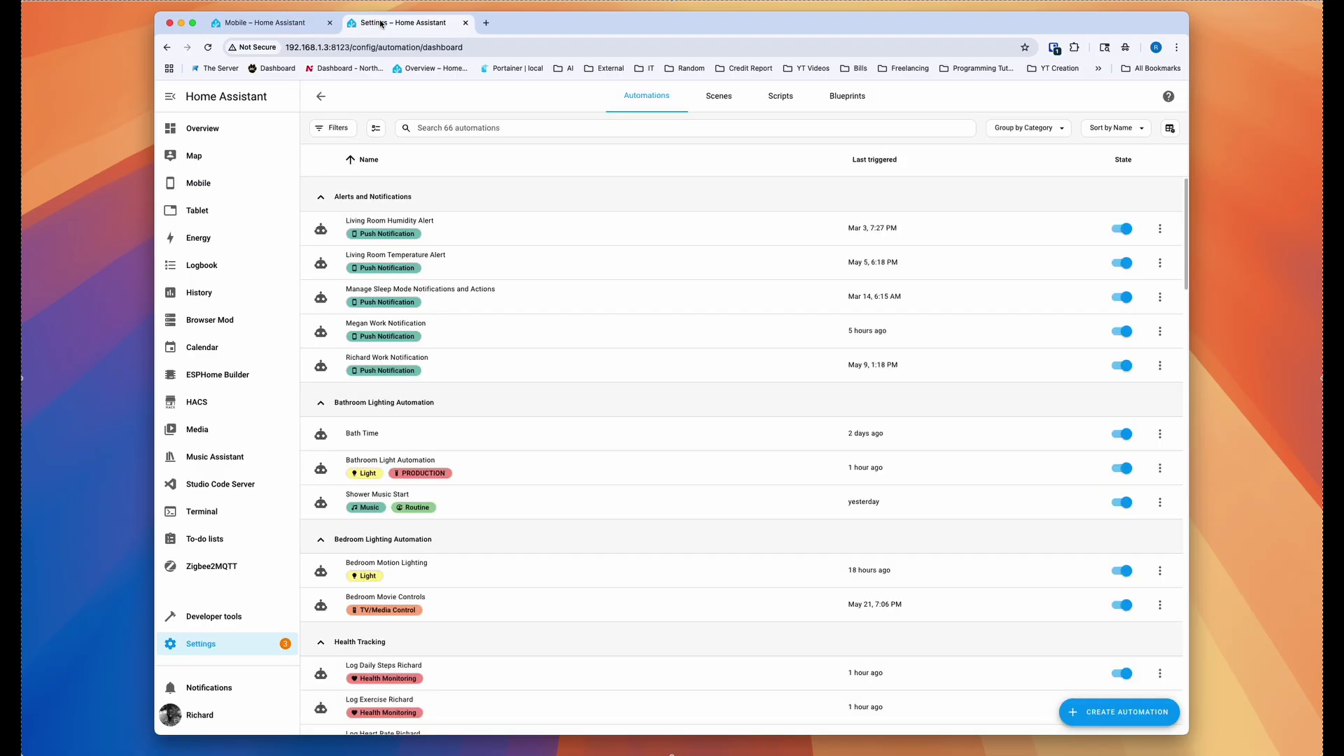
pyautogui.click(529, 129)
pyautogui.write('dash')
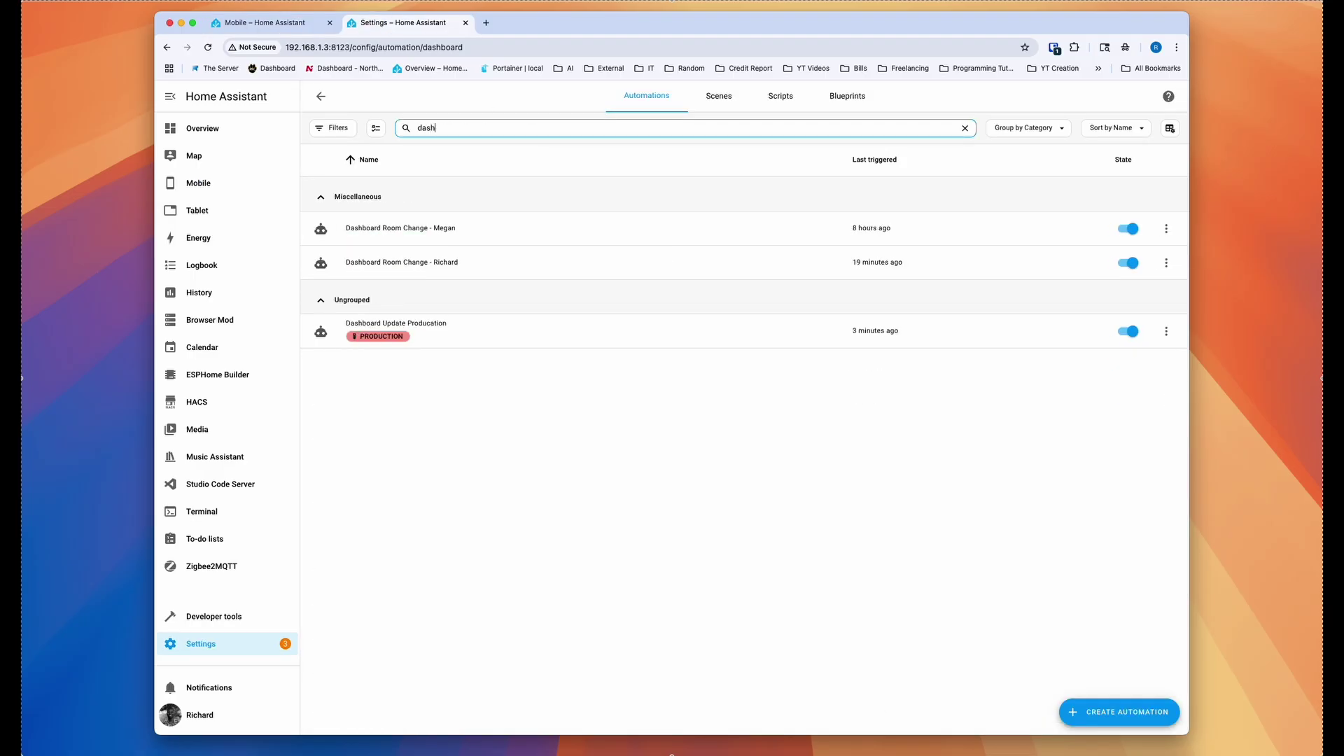
pyautogui.click(524, 343)
pyautogui.click(595, 170)
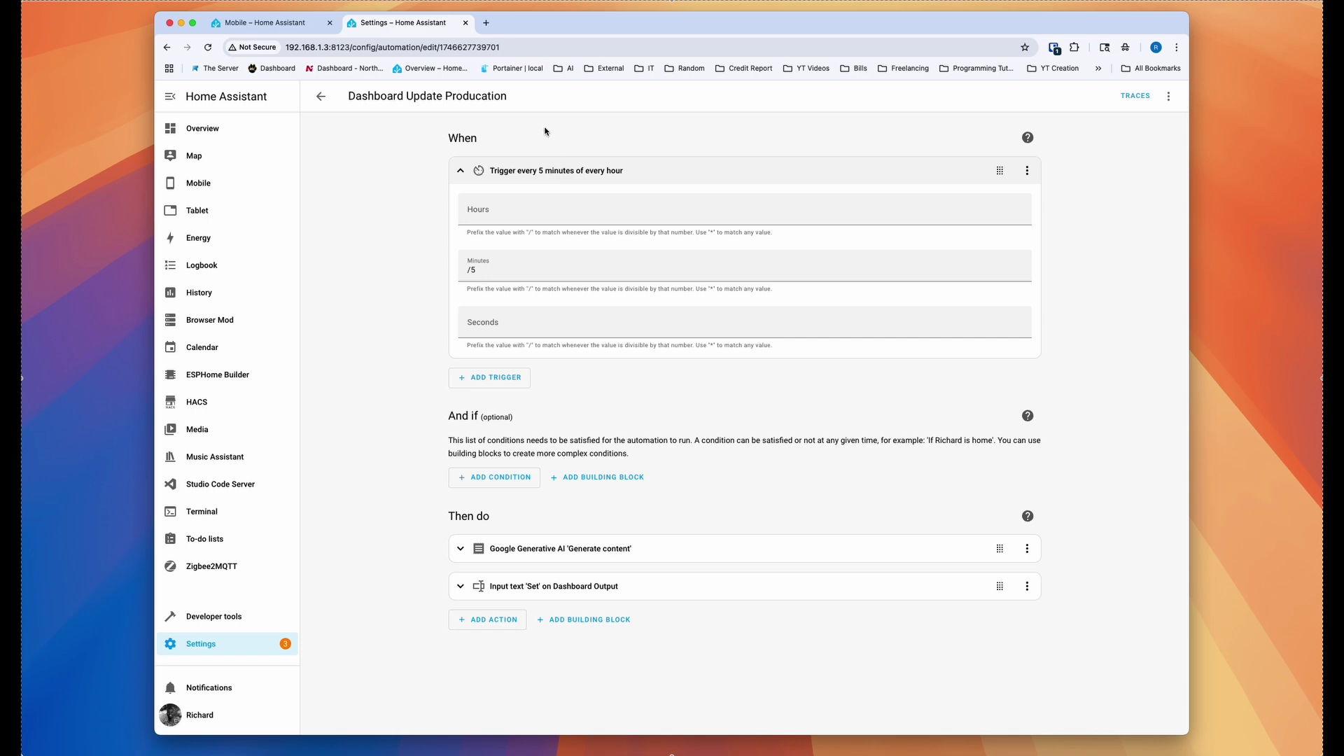
# Collapse the trigger and expand the Google Generative AI 'Generate content' action's prompt
pyautogui.click(529, 181)
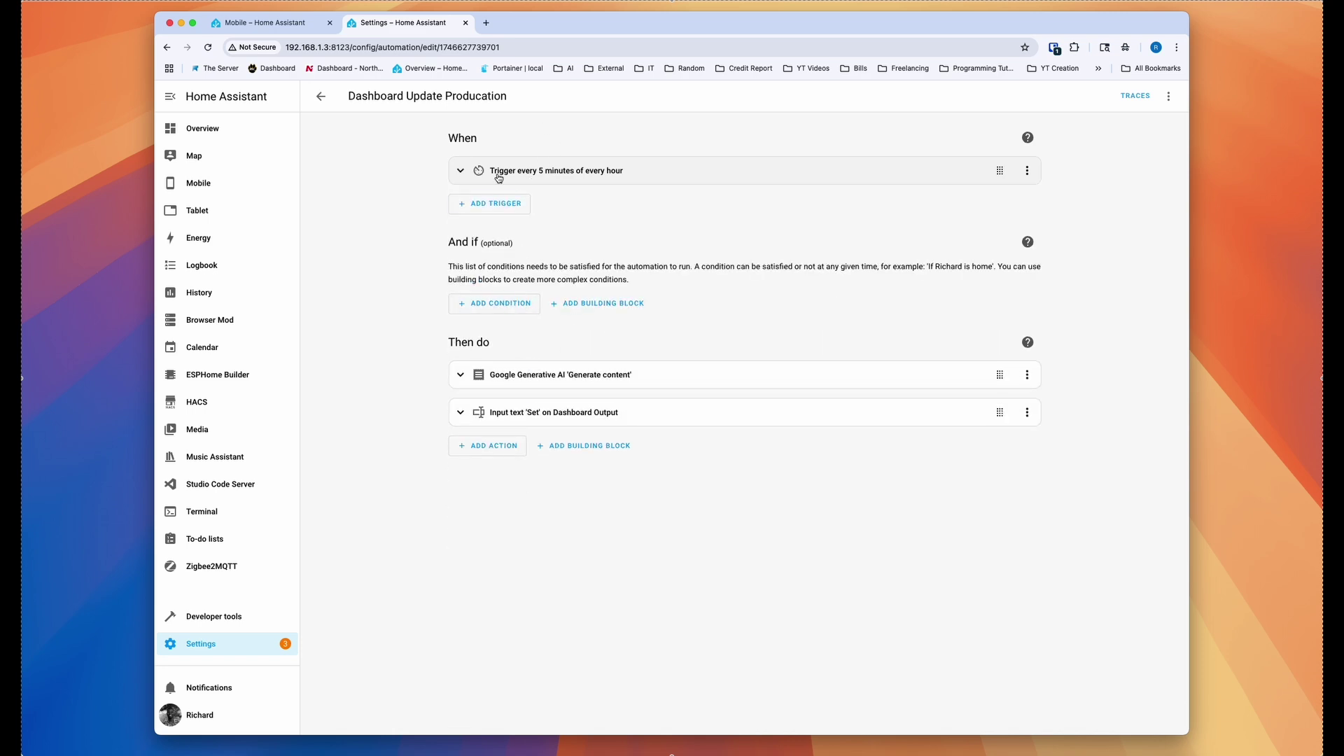
pyautogui.click(532, 378)
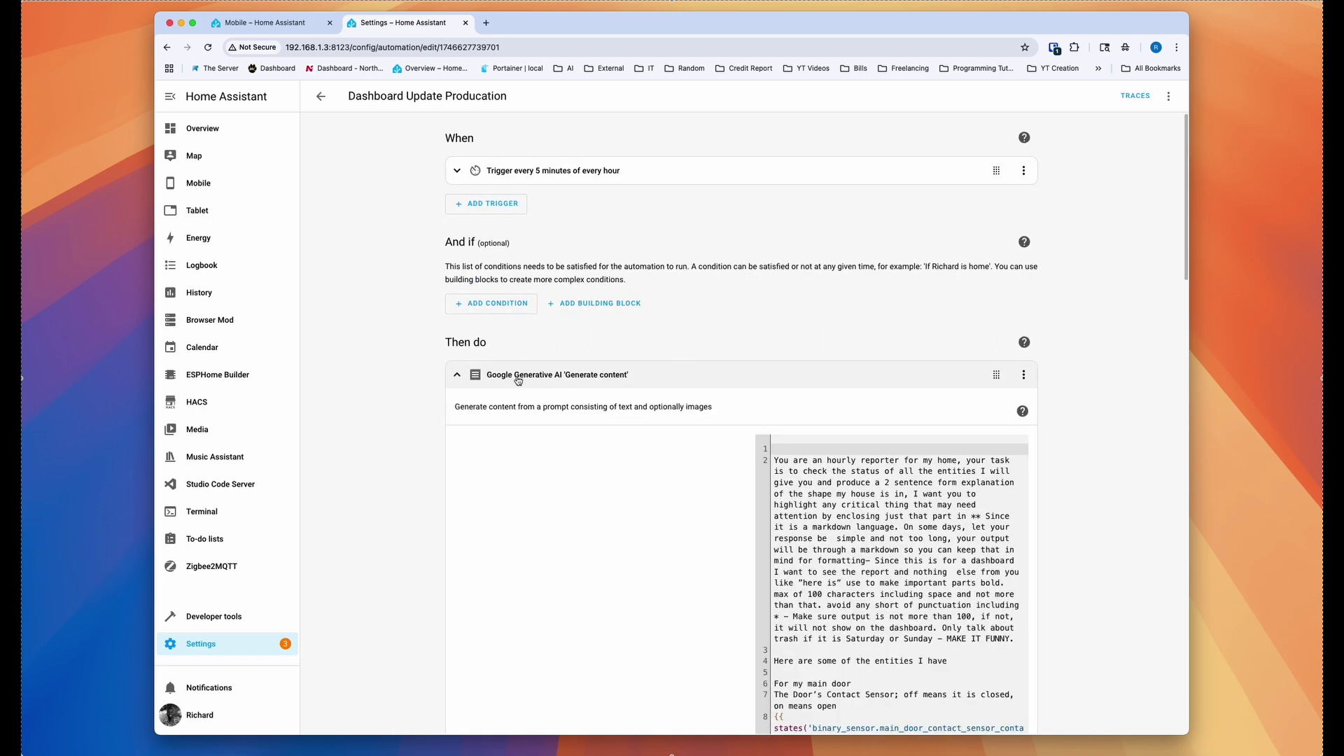
pyautogui.scroll(-2, 490, 333)
pyautogui.scroll(-2, 487, 320)
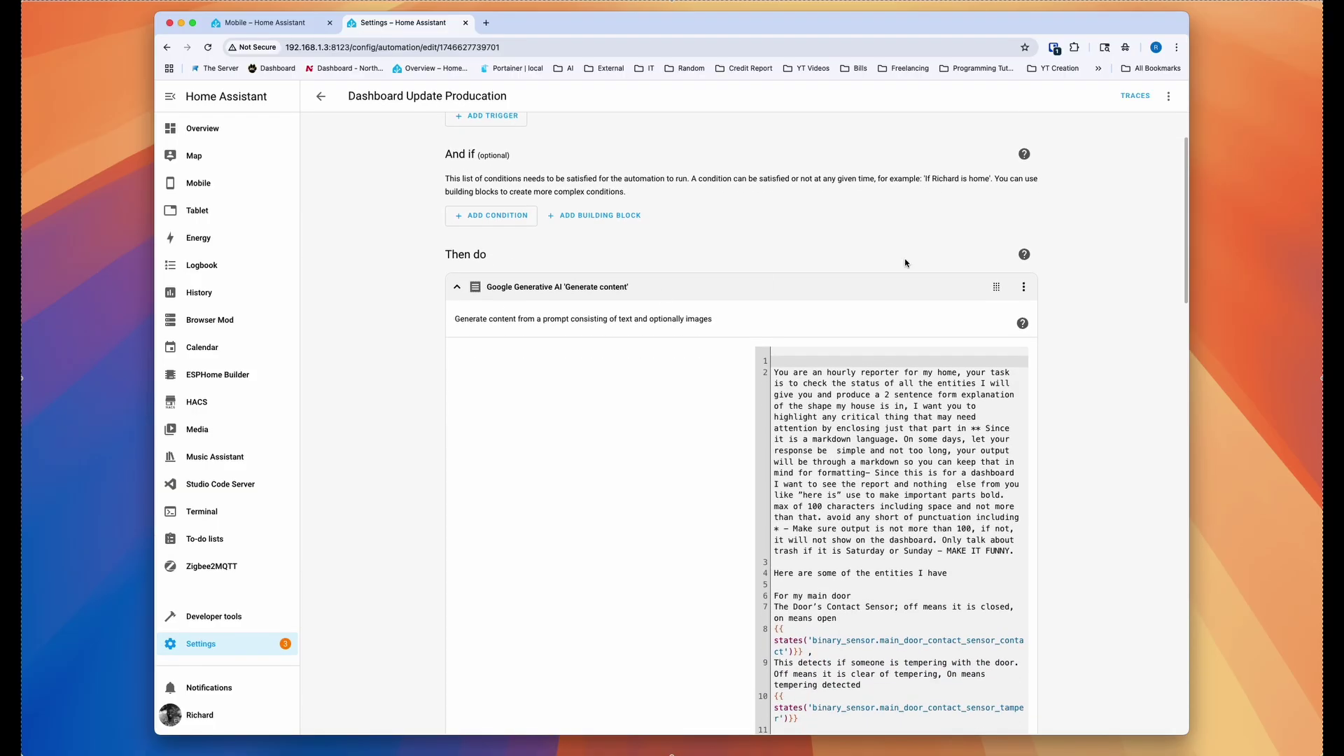
pyautogui.scroll(-1, 477, 256)
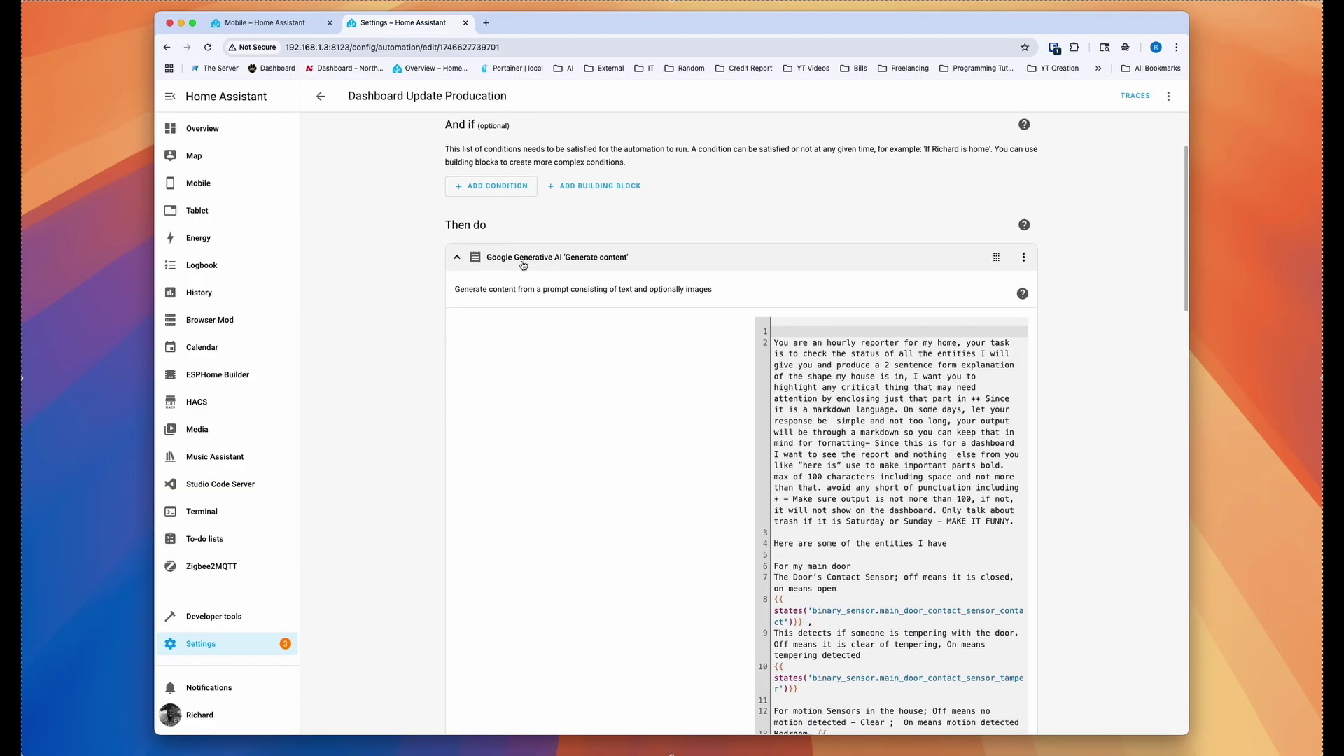
pyautogui.moveTo(772, 335); pyautogui.dragTo(783, 668)
pyautogui.scroll(-3, 907, 512)
pyautogui.scroll(-1, 920, 451)
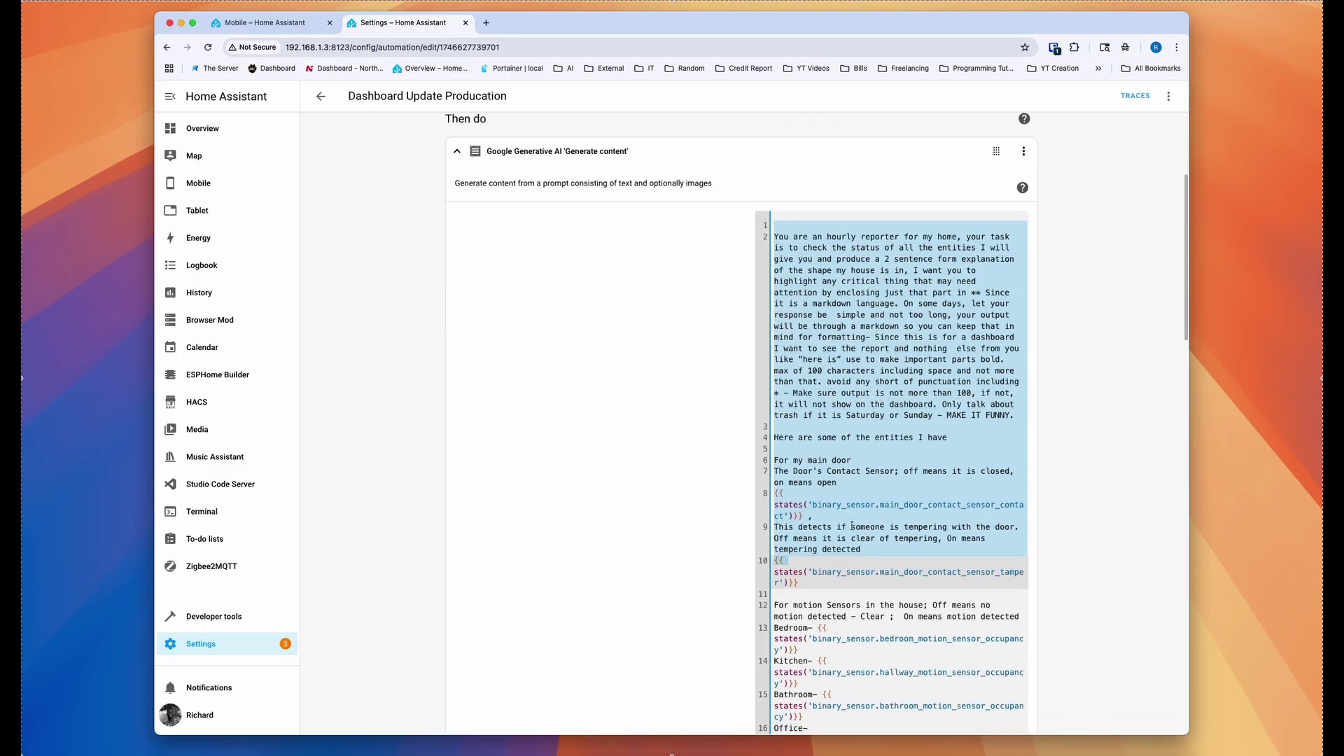
# Highlight the main door contact sensor template in the entity-status prompt
pyautogui.click(841, 527)
pyautogui.moveTo(805, 516); pyautogui.dragTo(778, 496)
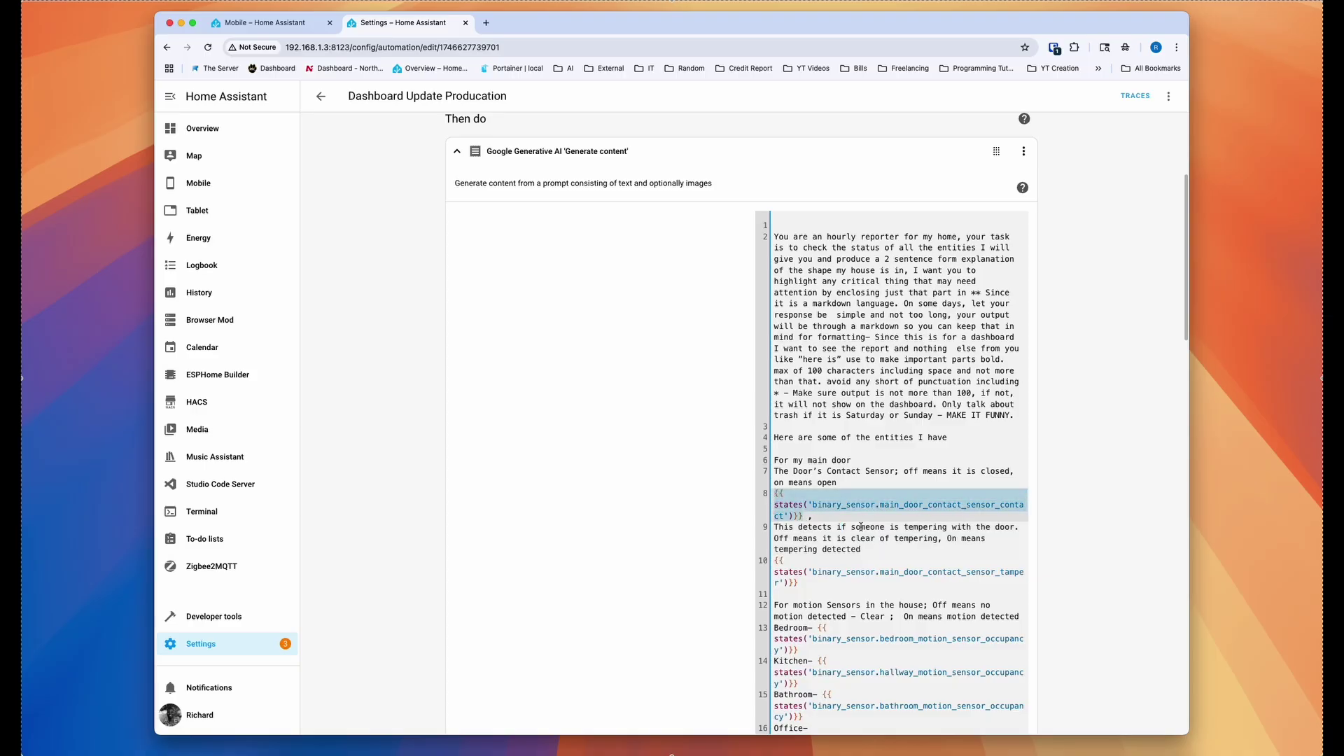
pyautogui.scroll(-3, 861, 527)
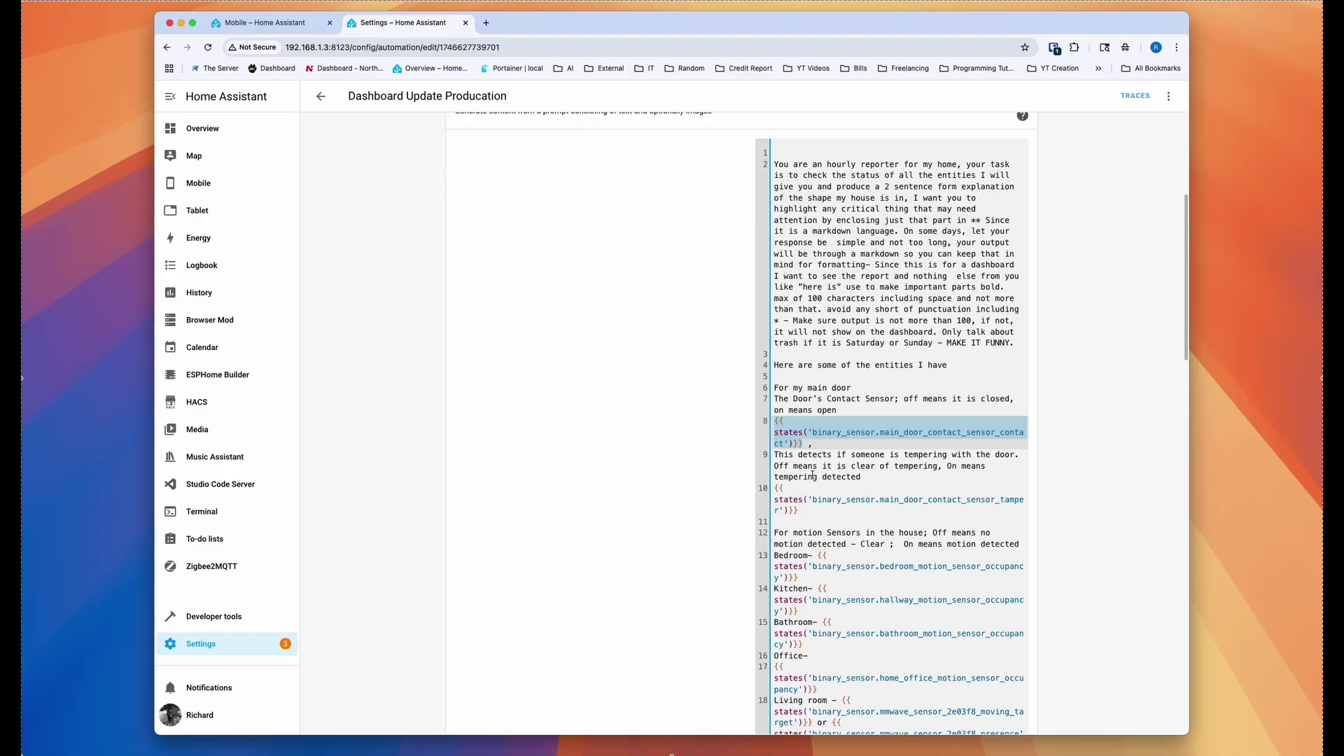
pyautogui.scroll(-3, 811, 476)
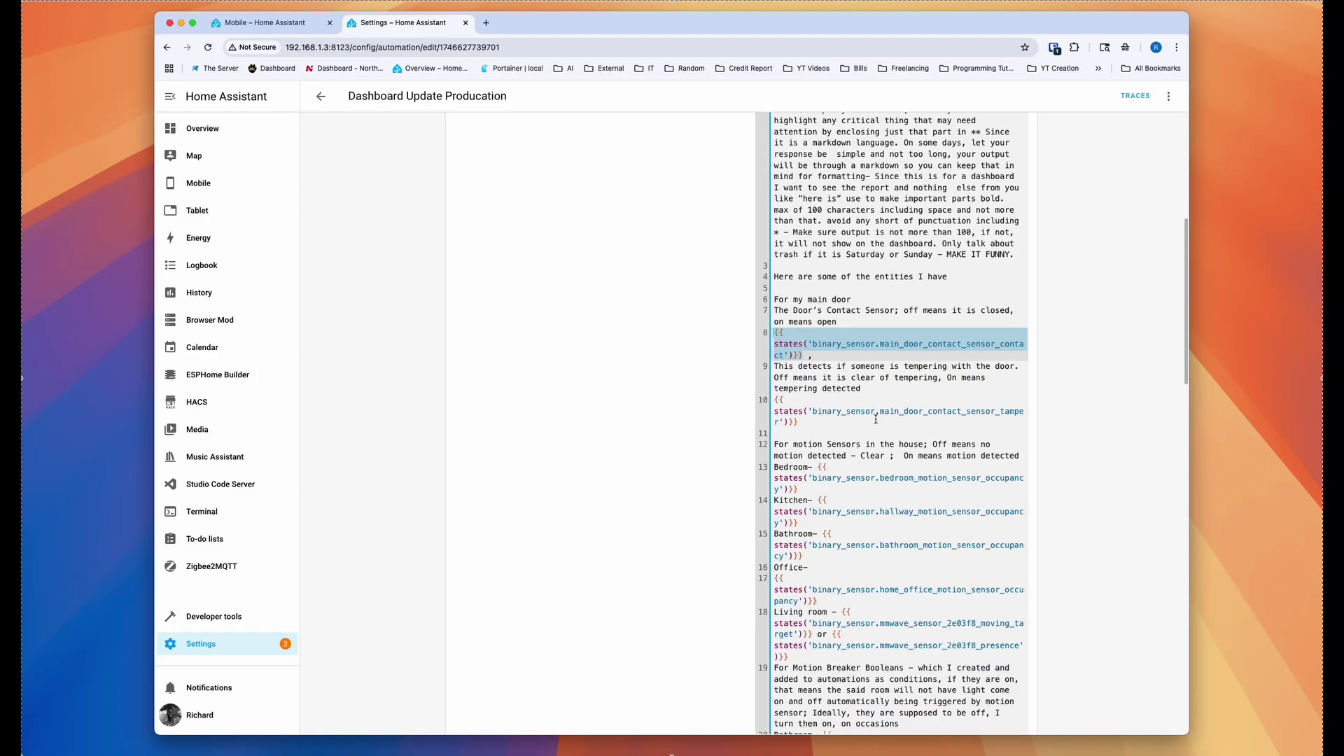
pyautogui.scroll(-10, 875, 419)
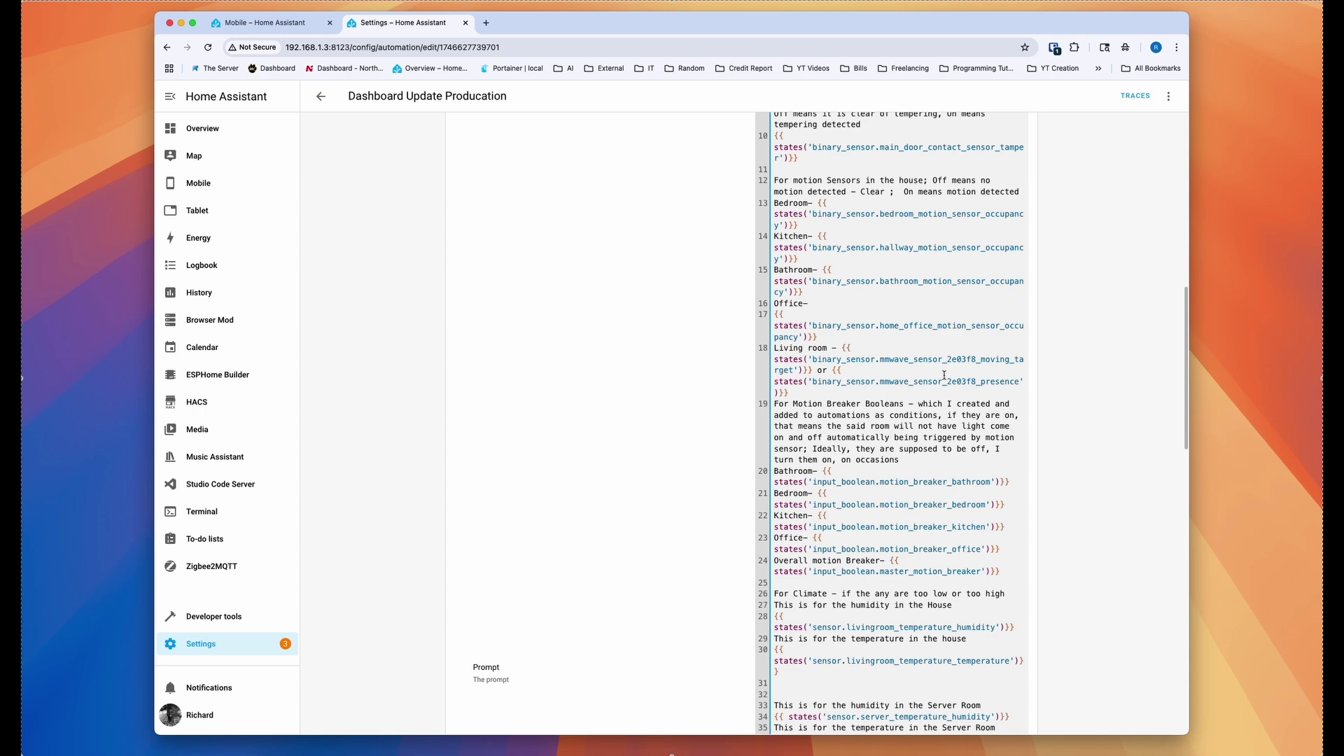
pyautogui.scroll(-3, 944, 376)
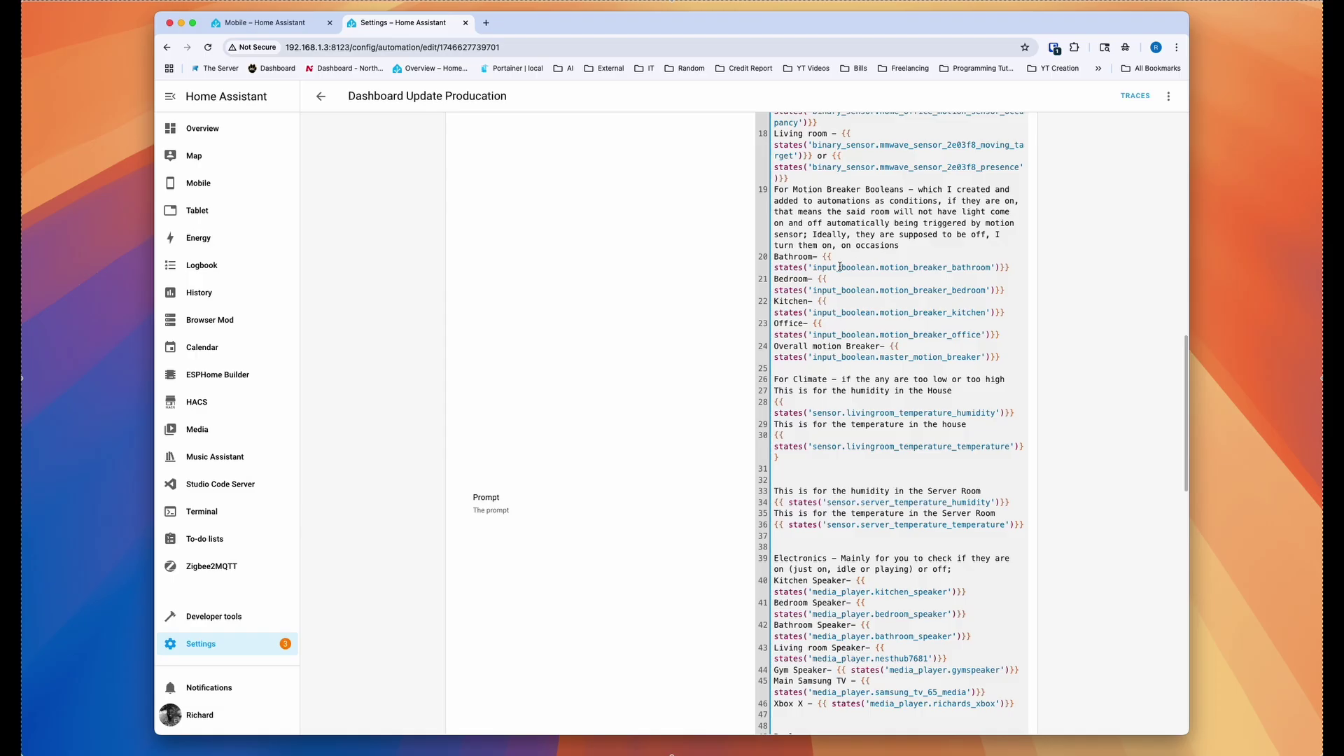
# Highlight the motion breaker, climate and Motion Breaker Booleans lines, down to response variable dashboardup
pyautogui.click(839, 259)
pyautogui.moveTo(828, 133); pyautogui.dragTo(909, 436)
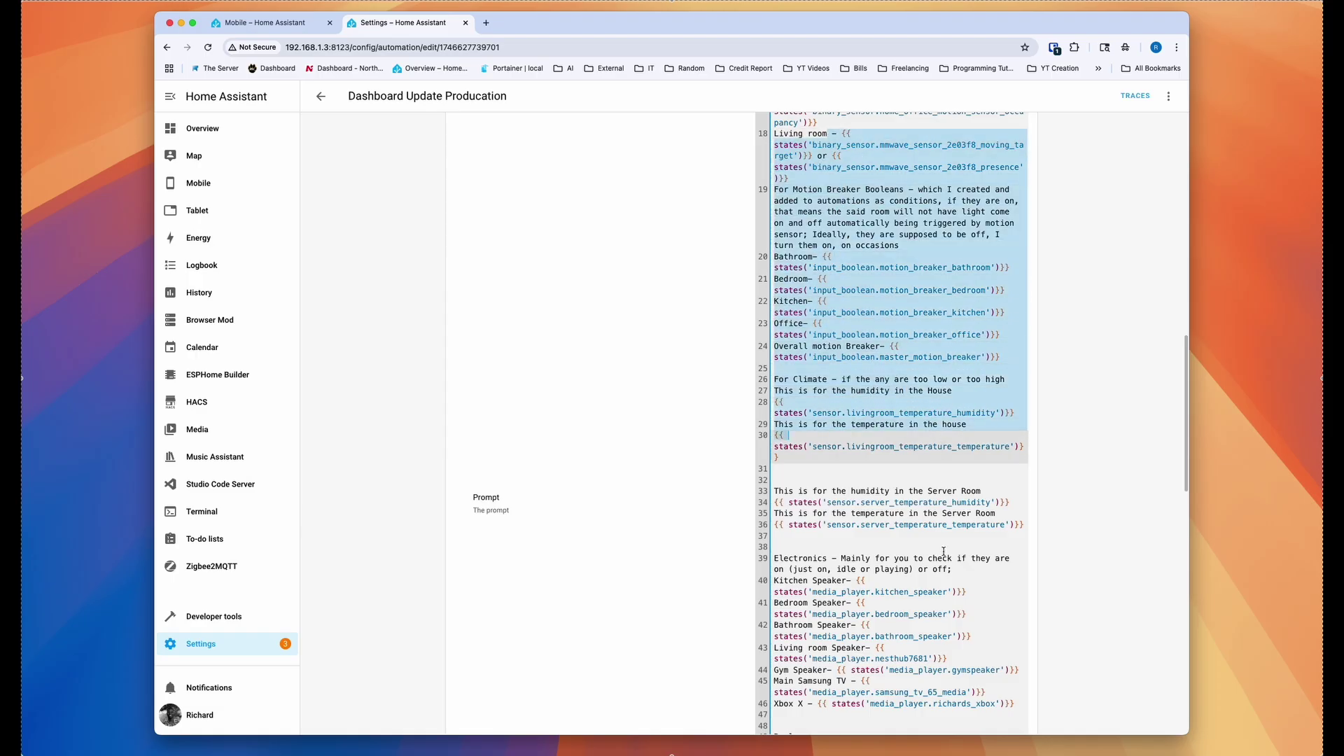
pyautogui.scroll(-1, 909, 420)
pyautogui.click(913, 343)
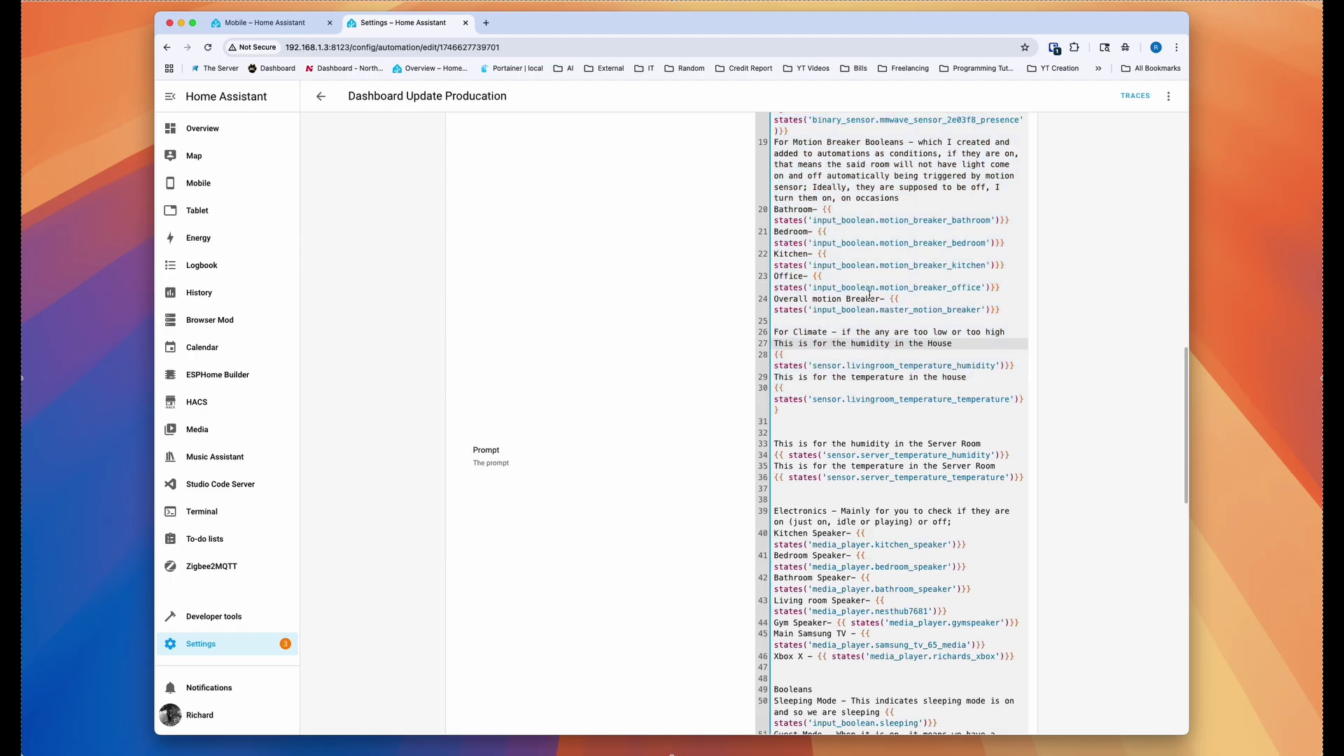
pyautogui.moveTo(775, 143); pyautogui.dragTo(868, 187)
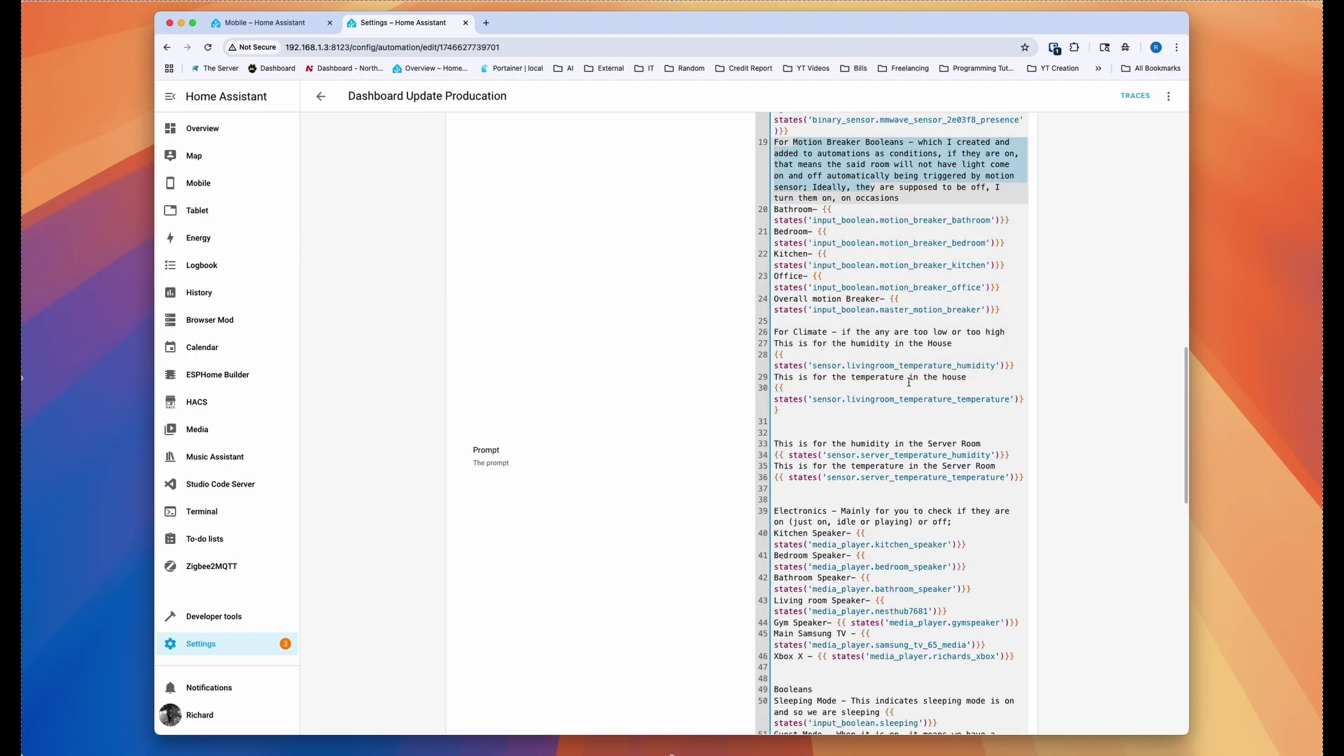
pyautogui.scroll(-4, 908, 382)
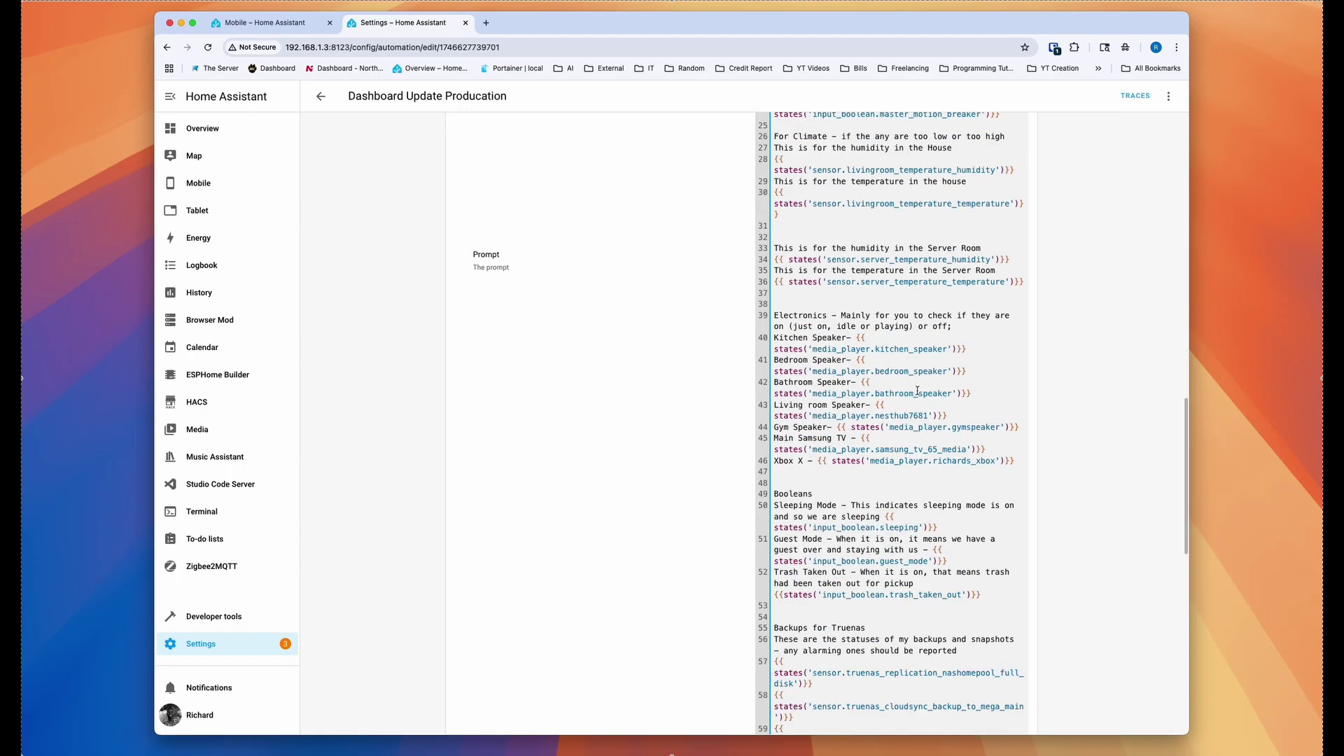
pyautogui.scroll(-2, 917, 390)
pyautogui.scroll(-10, 917, 390)
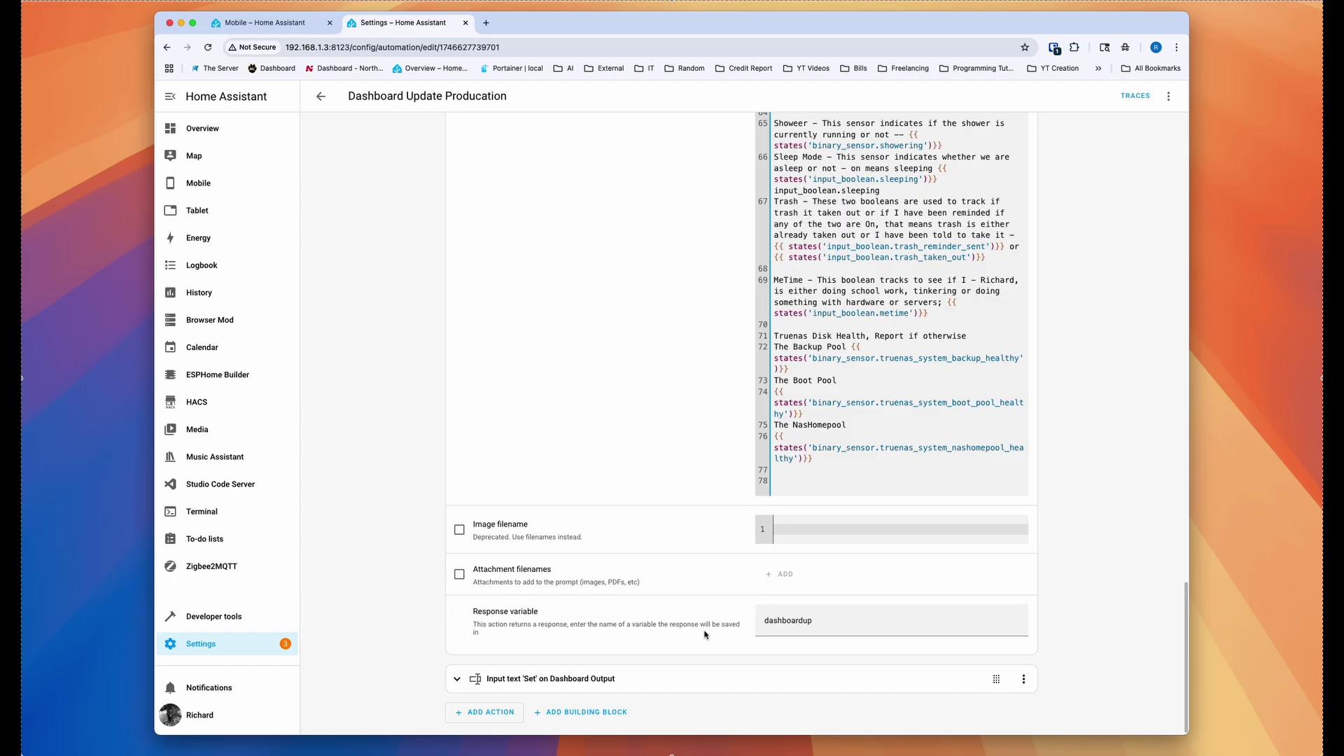
pyautogui.moveTo(852, 620); pyautogui.dragTo(749, 623)
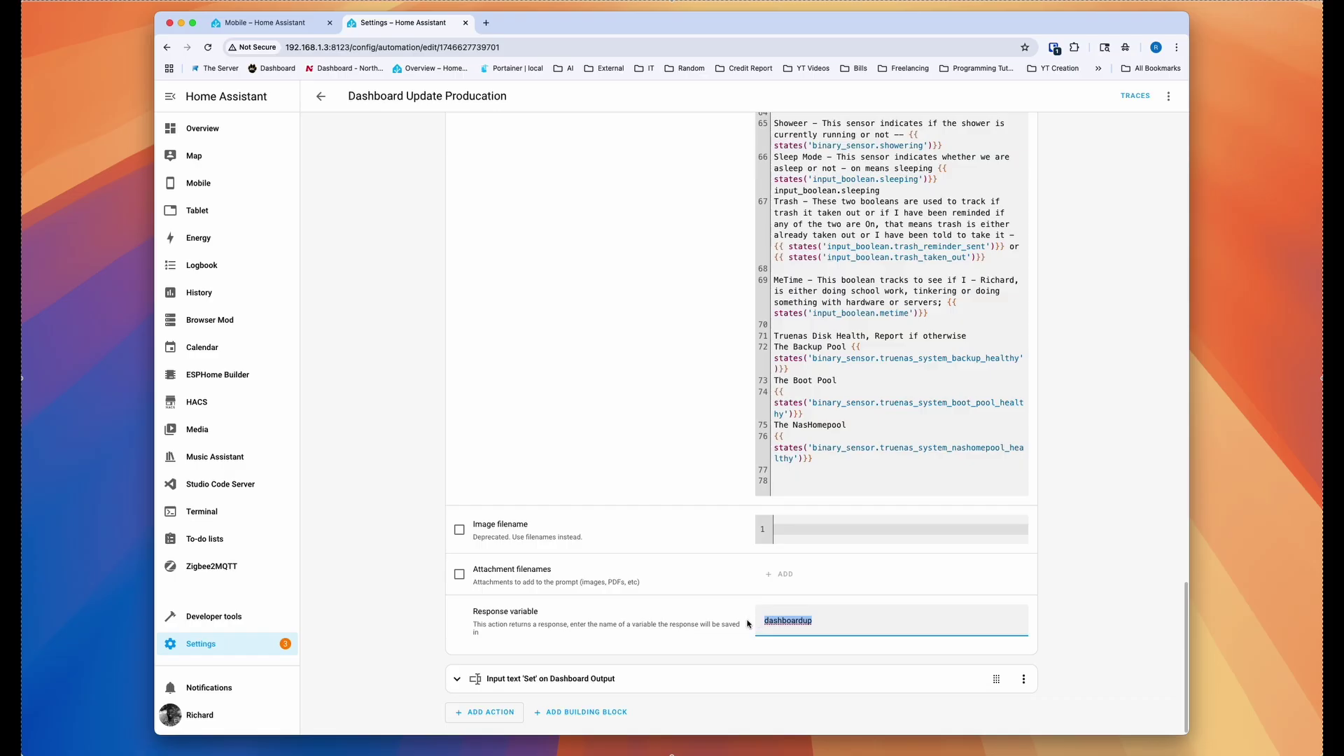
pyautogui.click(836, 631)
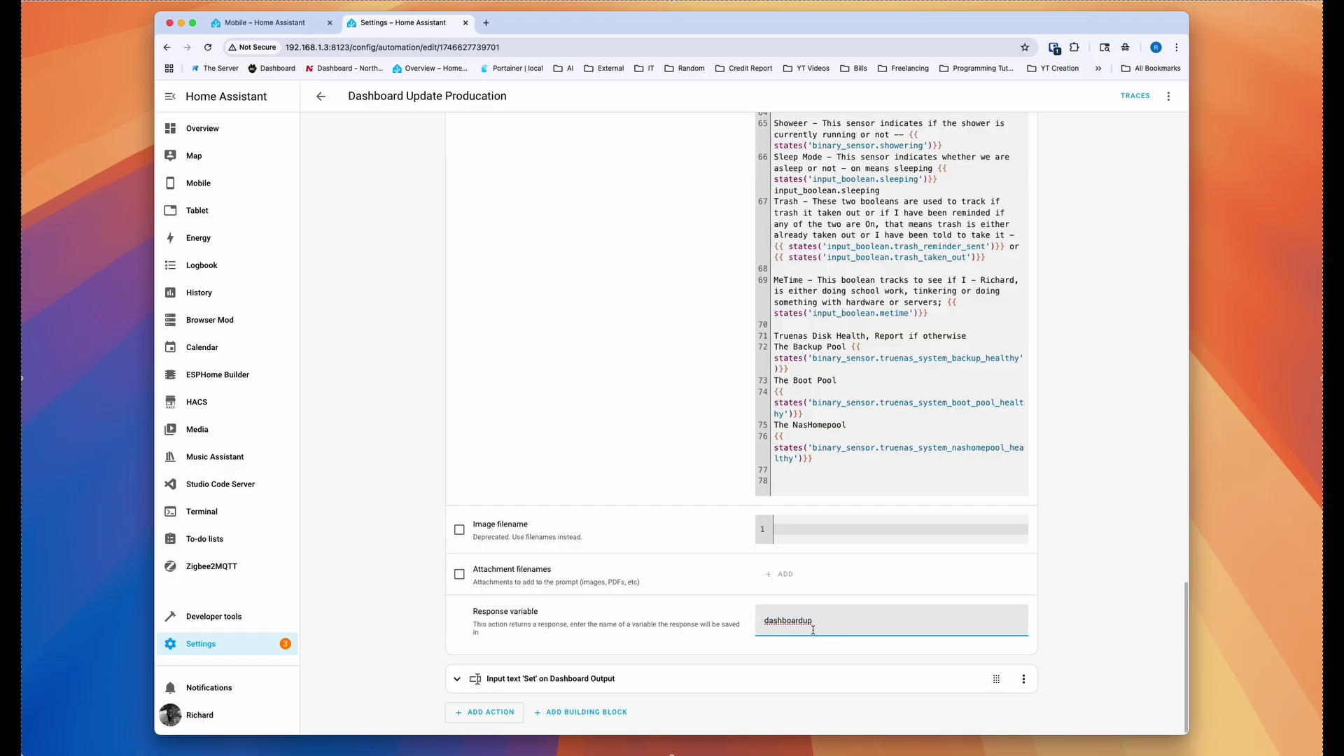
pyautogui.click(654, 679)
pyautogui.scroll(-3, 777, 459)
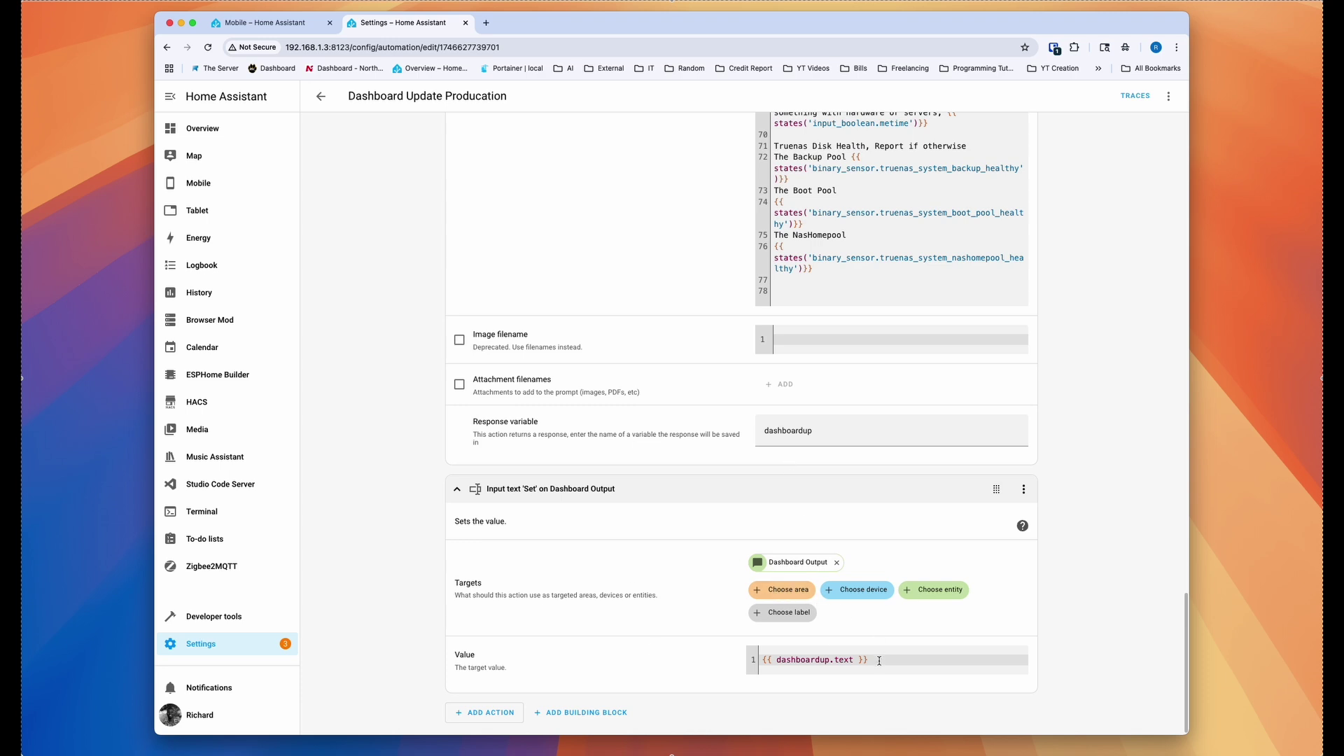
pyautogui.moveTo(879, 661); pyautogui.dragTo(695, 652)
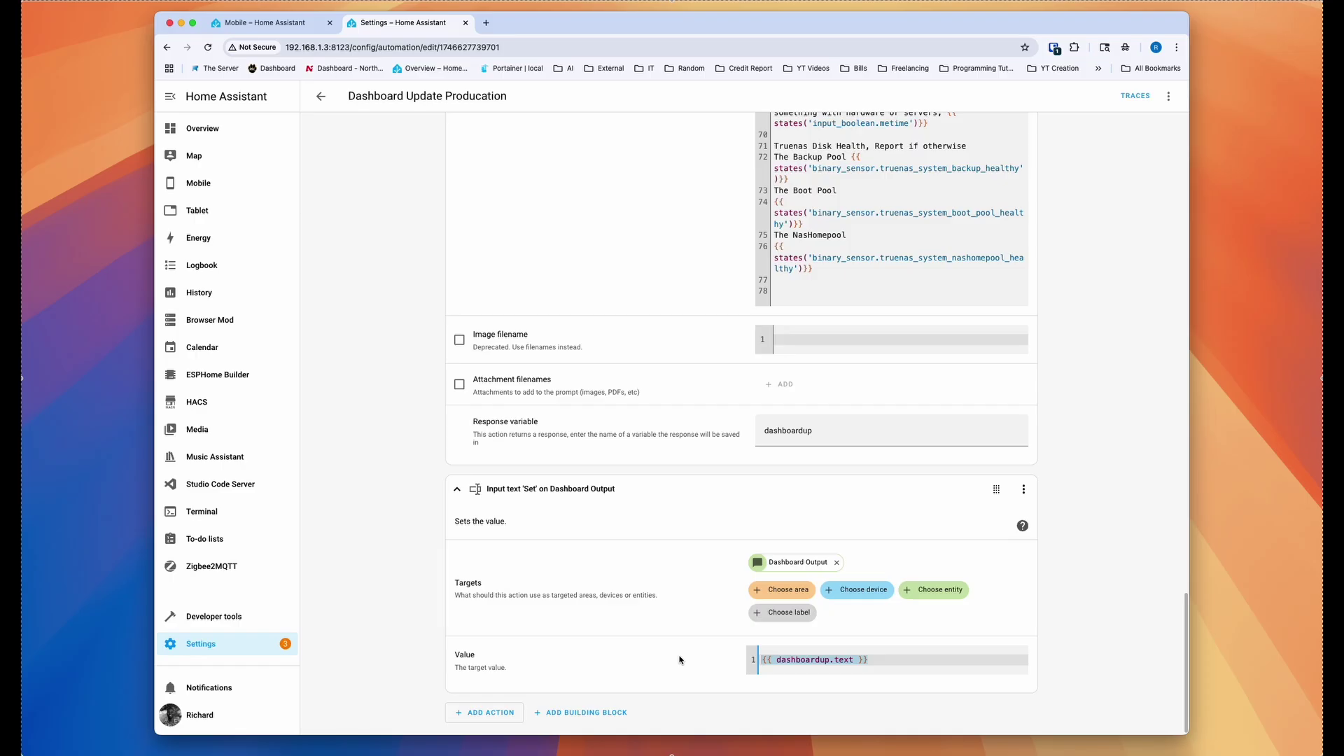
pyautogui.click(779, 661)
# Run the dashboard update automation's actions and check the Mobile dashboard's status message
pyautogui.scroll(20, 475, 289)
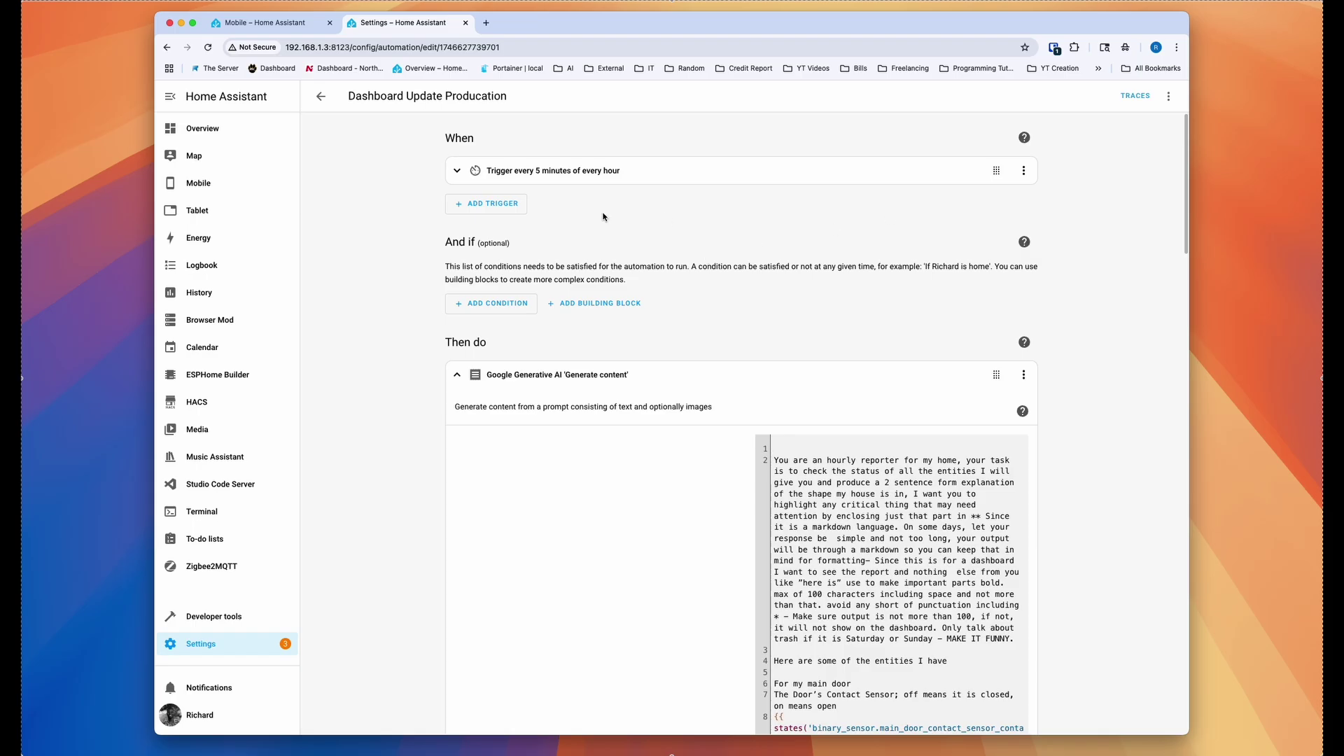
pyautogui.click(1168, 96)
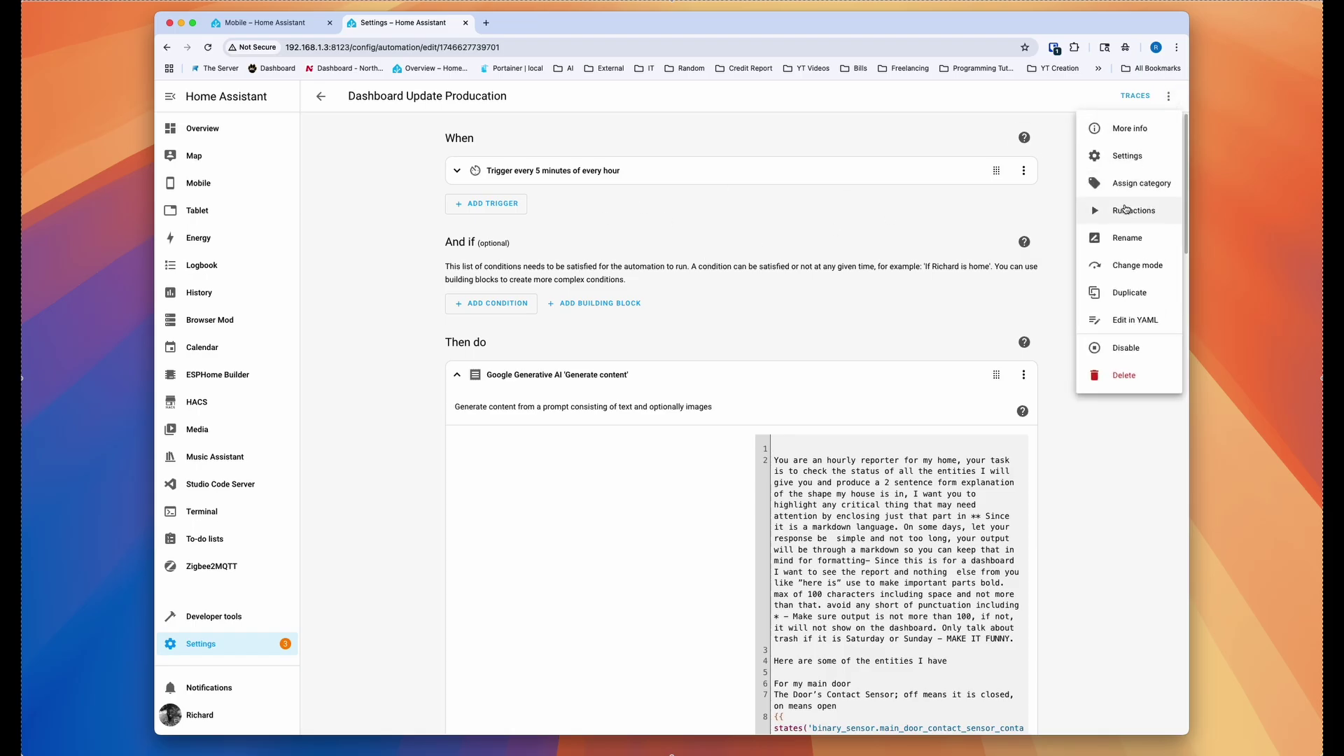
pyautogui.click(1125, 210)
pyautogui.click(234, 16)
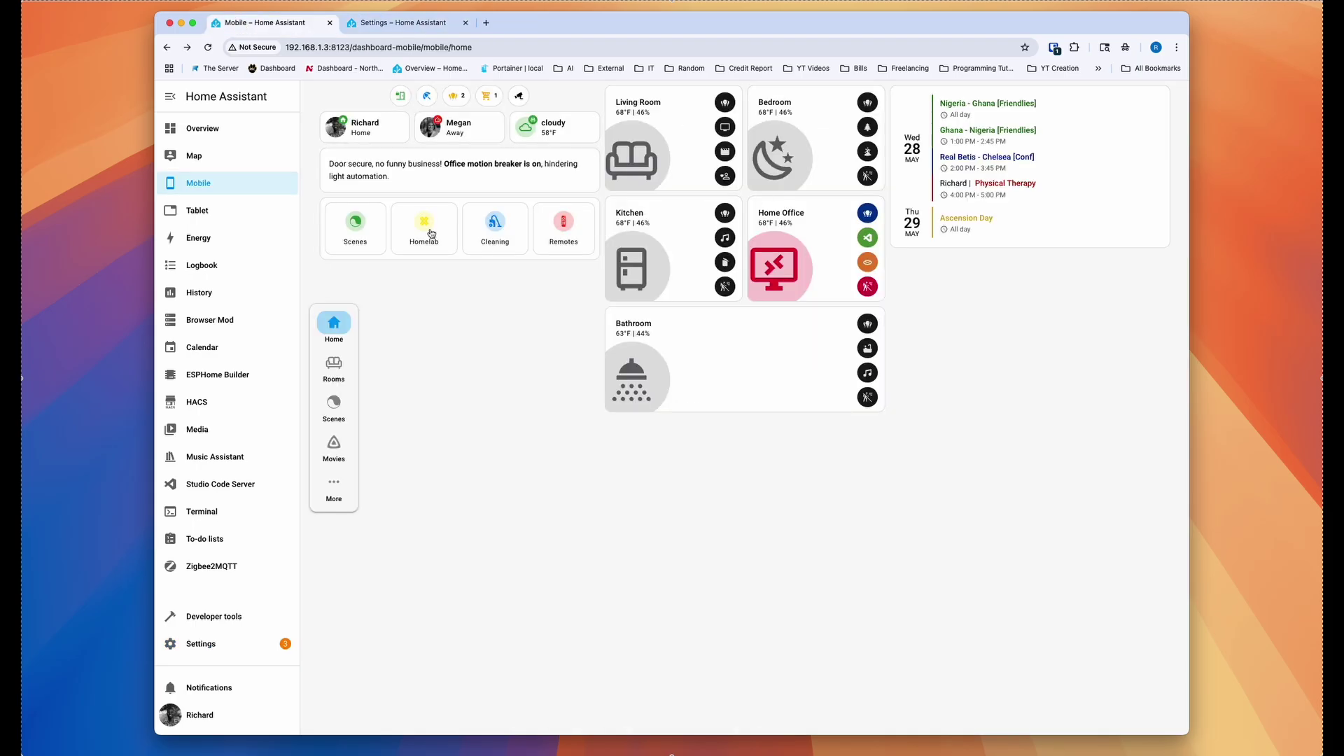
pyautogui.moveTo(373, 165)
pyautogui.mouseDown()
pyautogui.moveTo(464, 166)
pyautogui.moveTo(390, 176)
pyautogui.mouseUp()
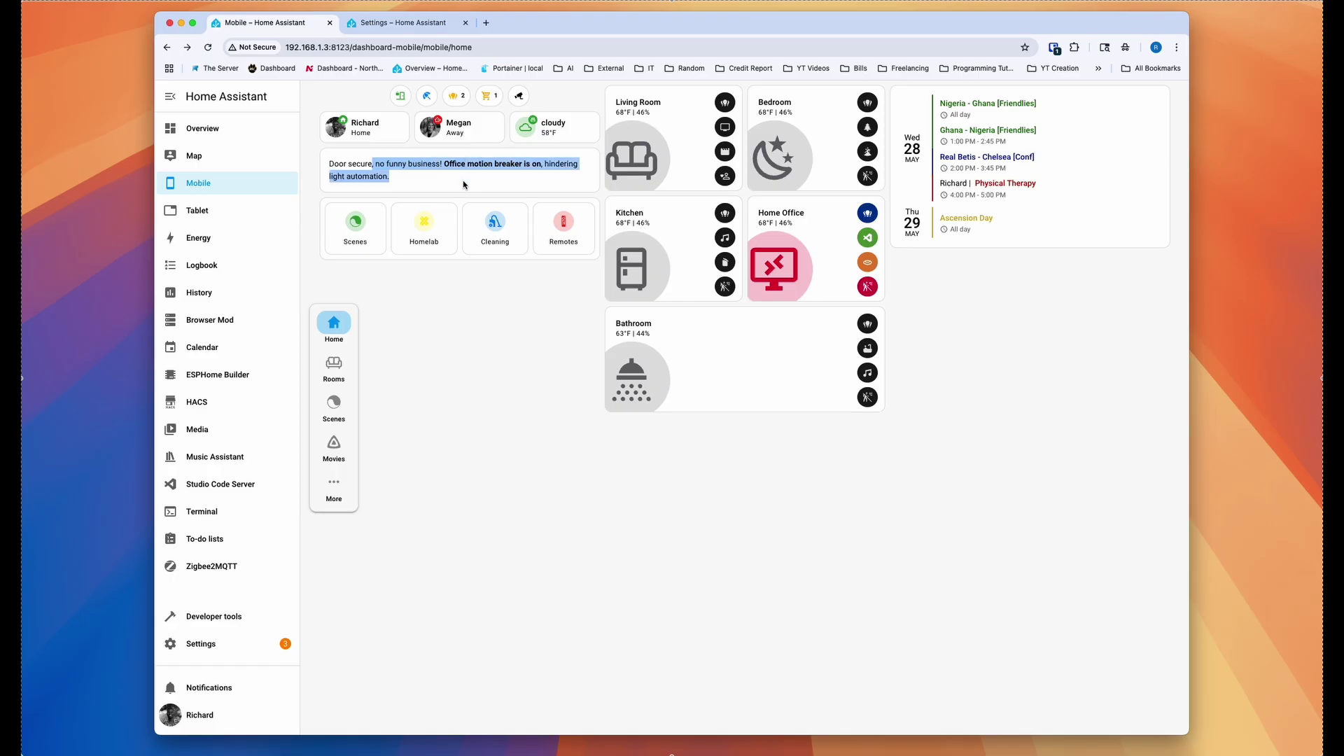
# Run the actions again and confirm the new AI status 'All quiet on the home front!'
pyautogui.click(404, 23)
pyautogui.click(1168, 96)
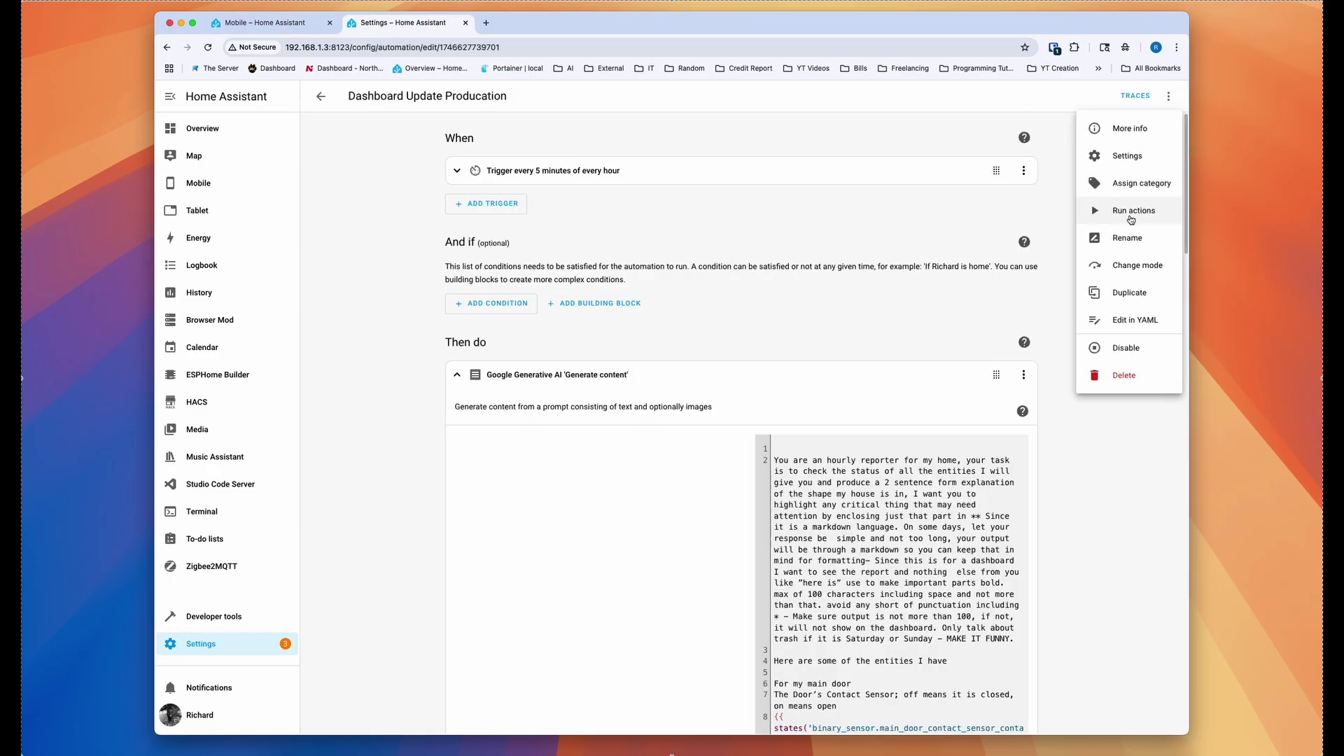
pyautogui.click(1131, 210)
pyautogui.click(280, 23)
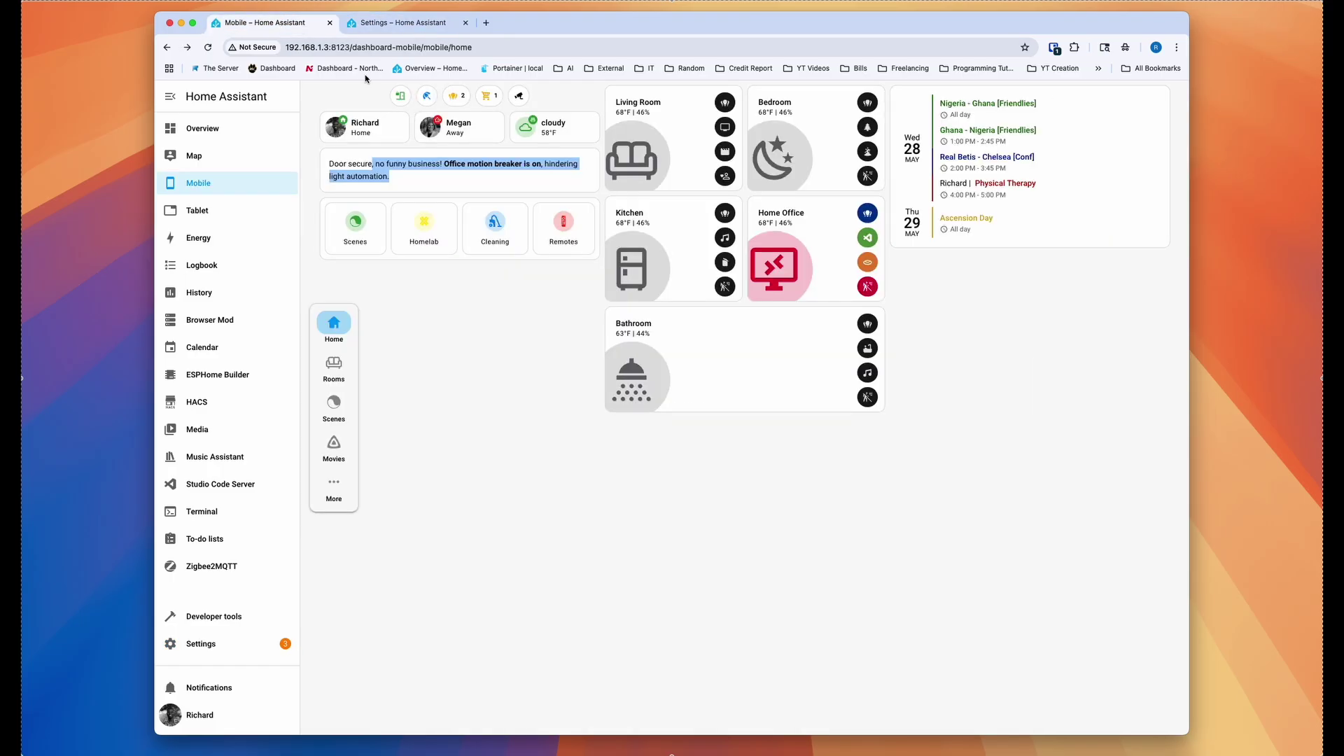
pyautogui.click(434, 167)
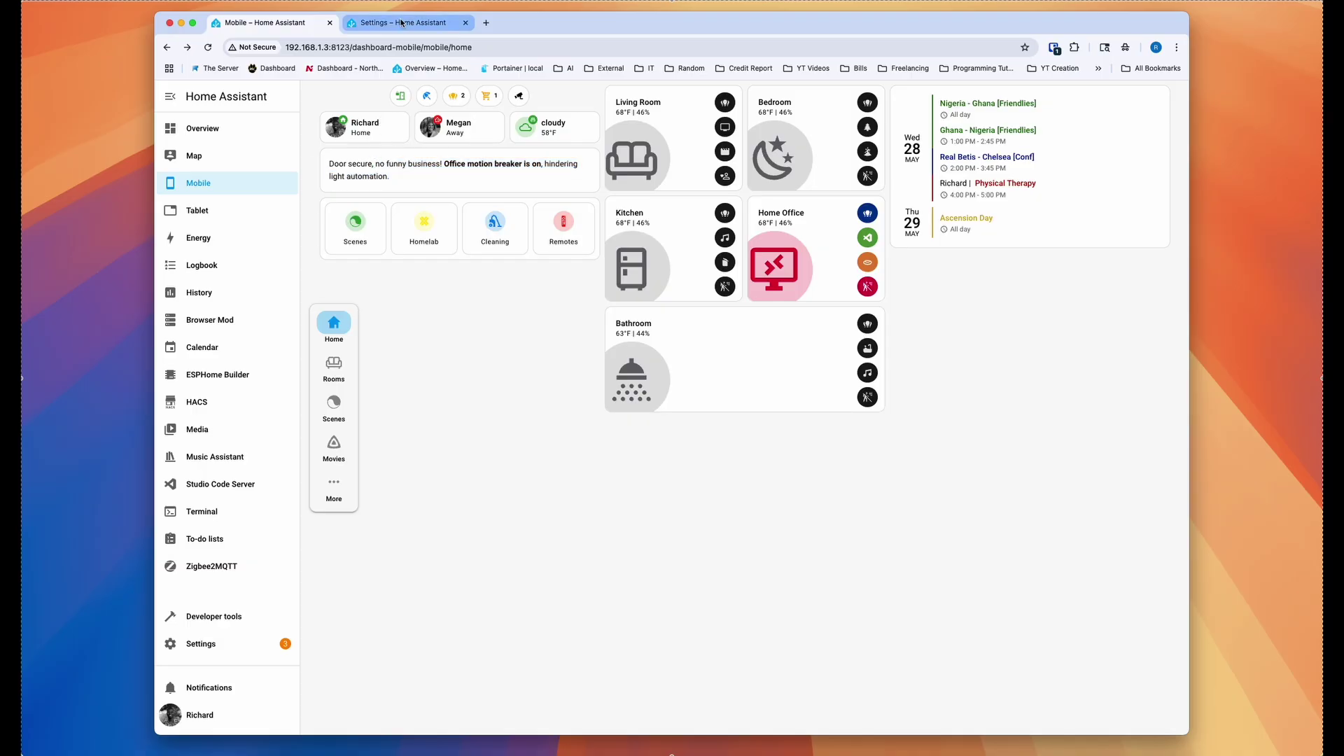
pyautogui.moveTo(332, 164); pyautogui.dragTo(395, 177)
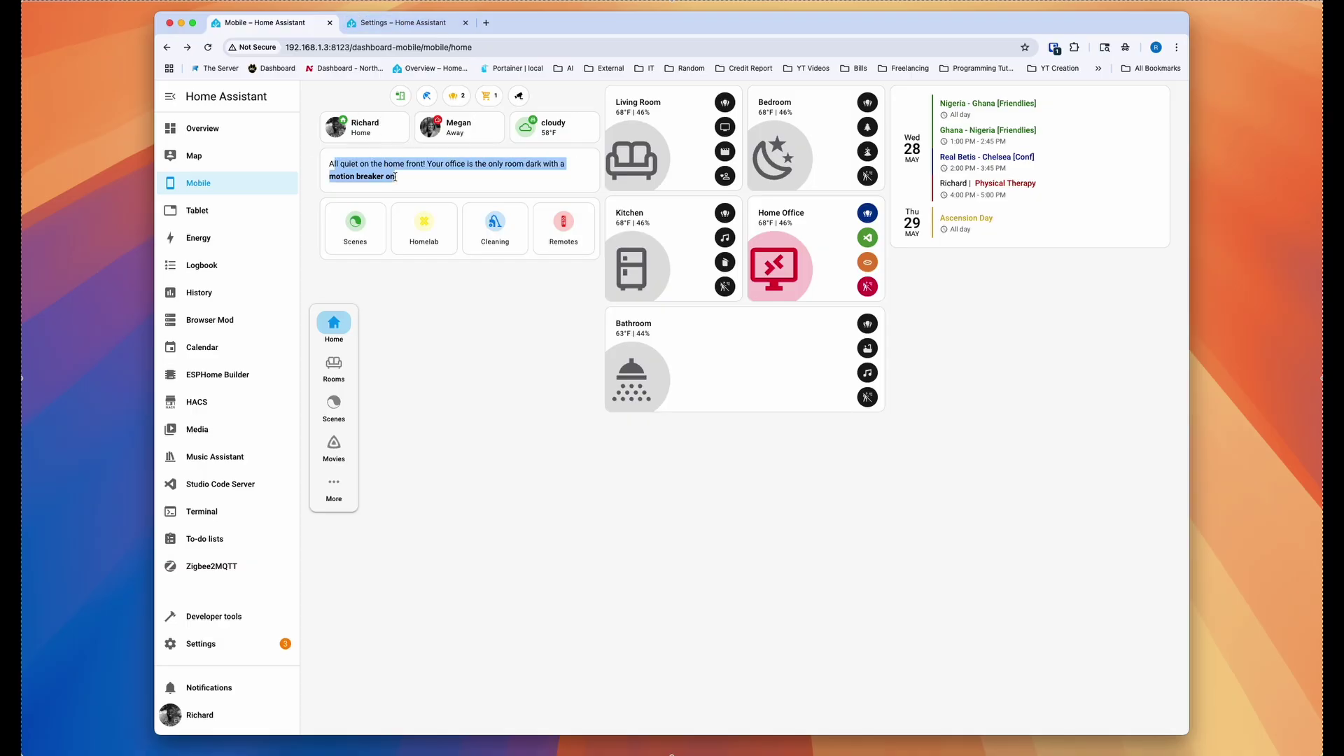
pyautogui.click(439, 179)
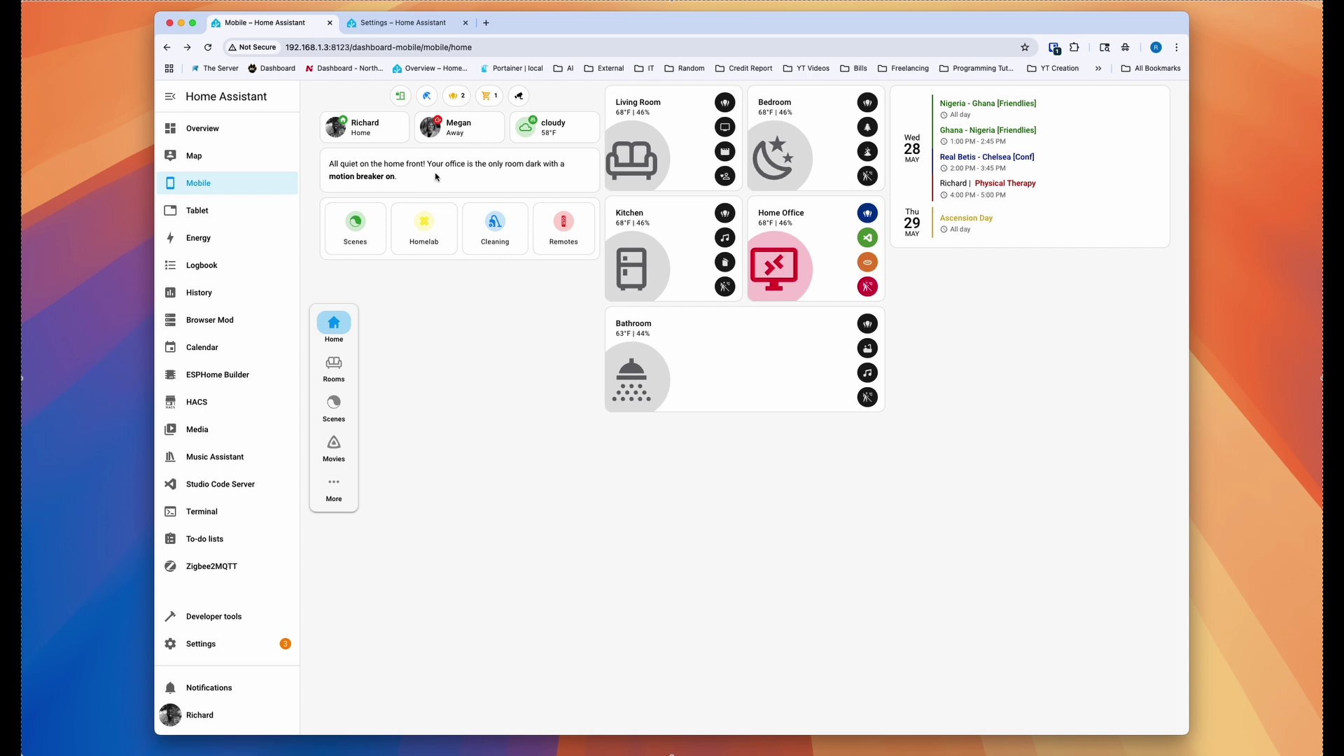
pyautogui.moveTo(431, 164); pyautogui.dragTo(320, 165)
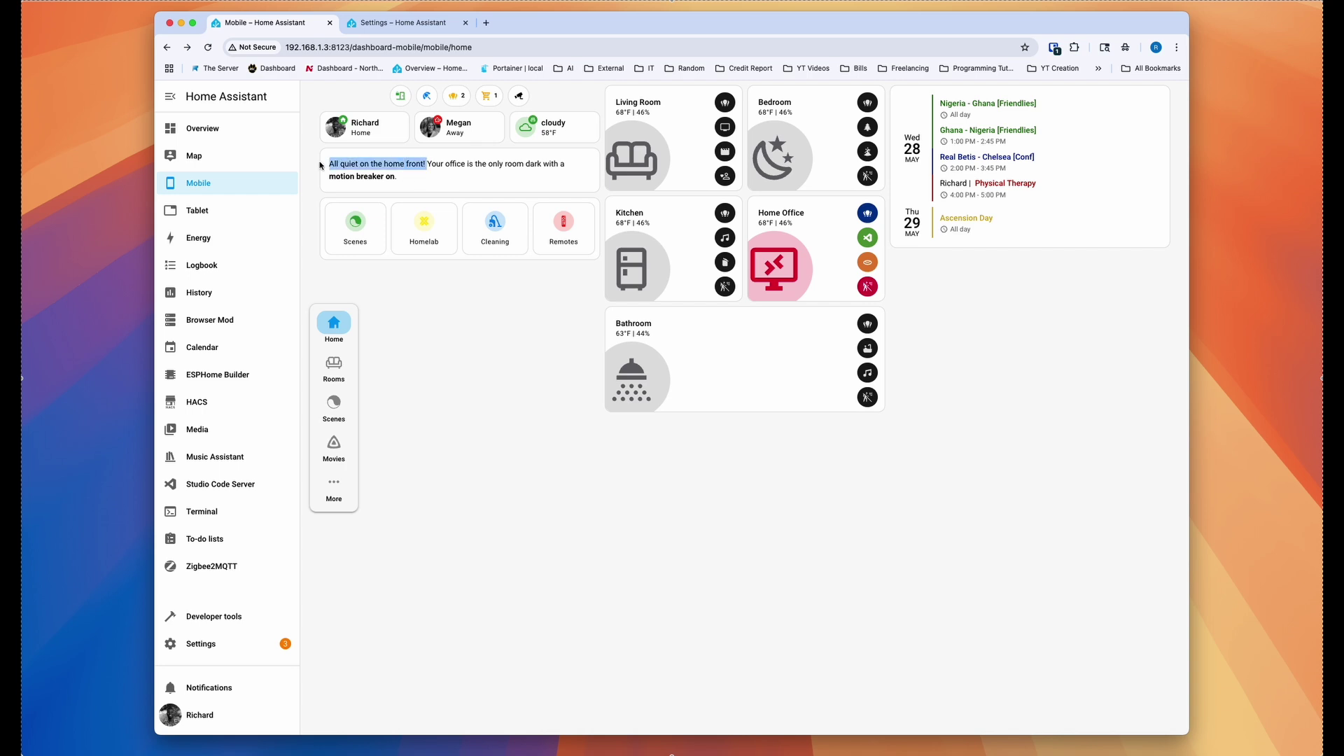
pyautogui.click(339, 168)
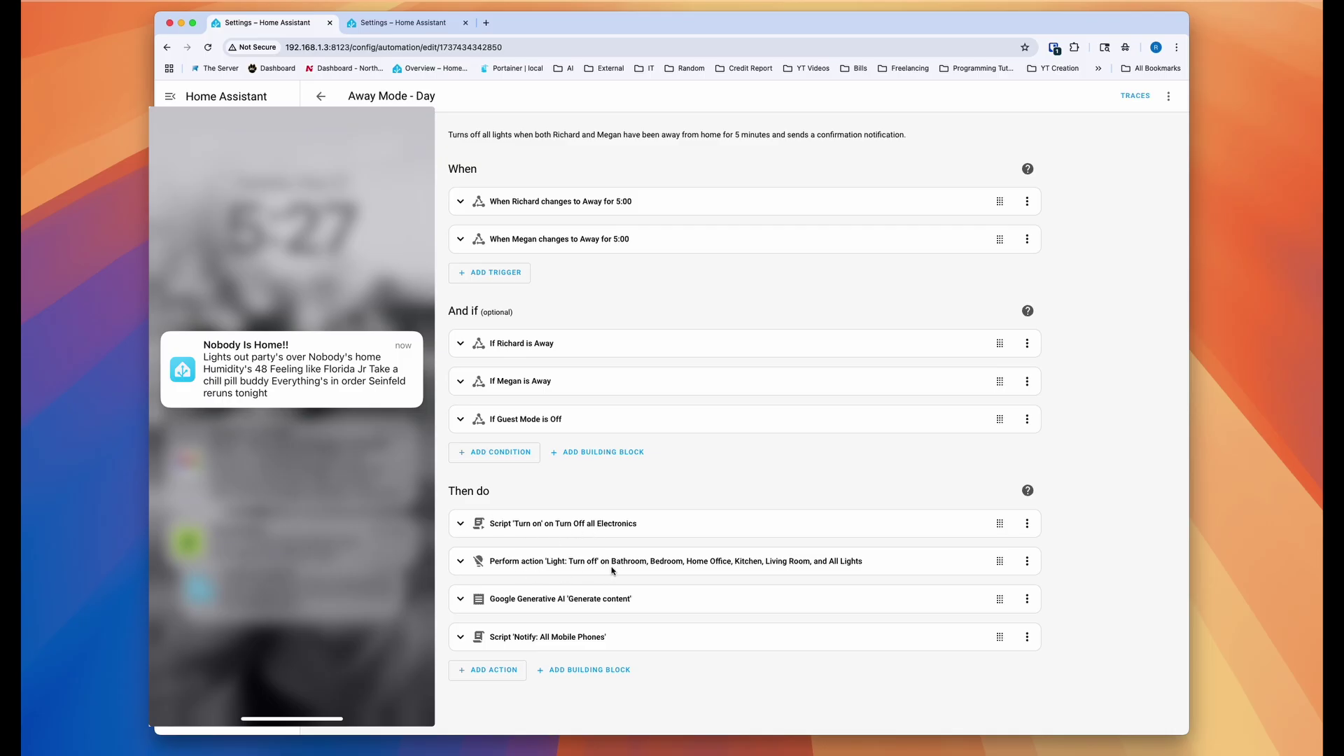
# Expand the Google Generative AI content step and find its response variable 'away'
pyautogui.click(461, 599)
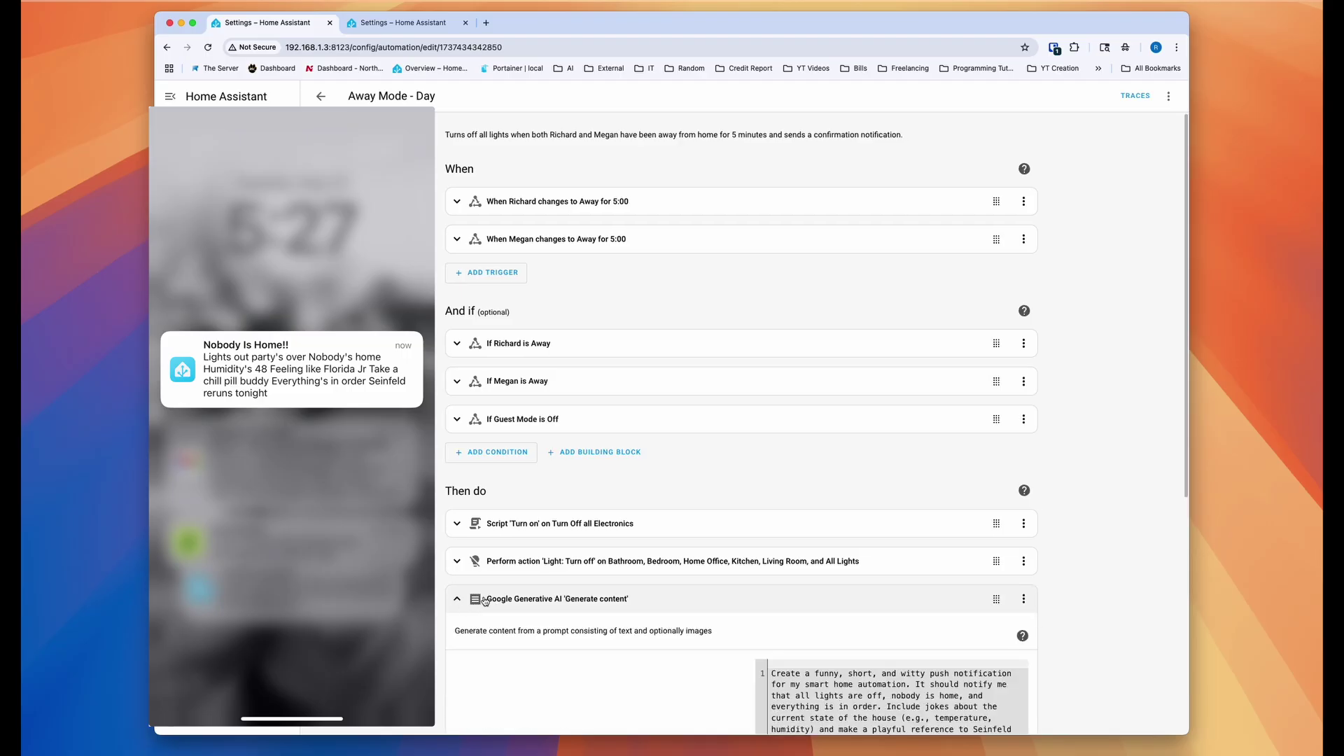
pyautogui.scroll(-3, 963, 492)
pyautogui.scroll(-5, 963, 492)
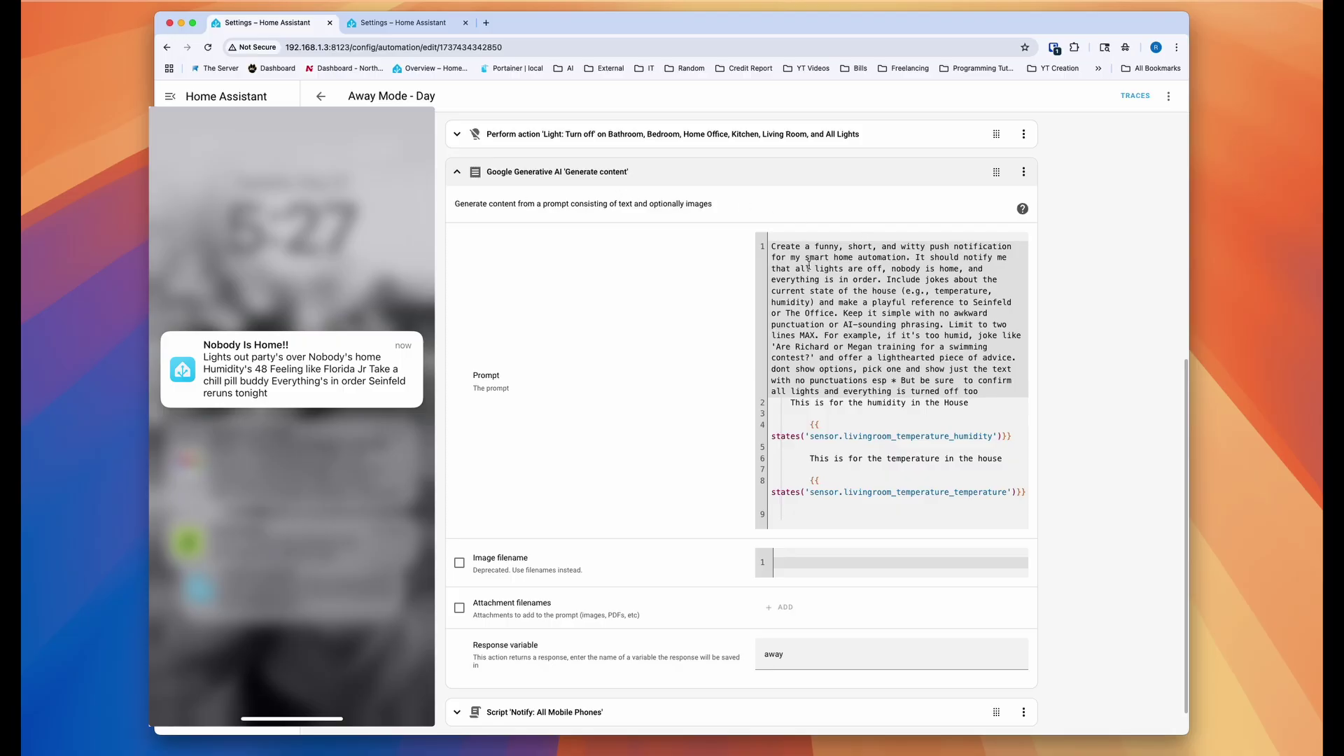
pyautogui.moveTo(791, 657); pyautogui.dragTo(747, 658)
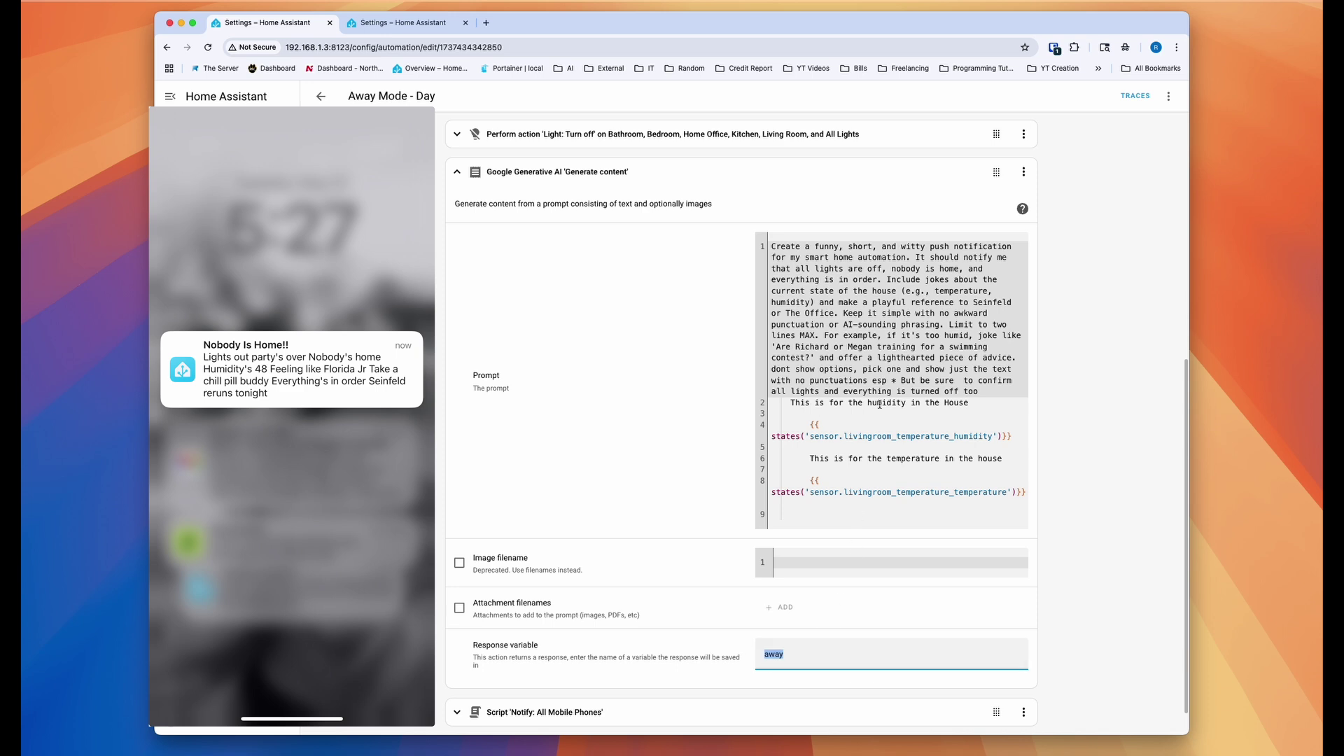
pyautogui.scroll(-1, 879, 404)
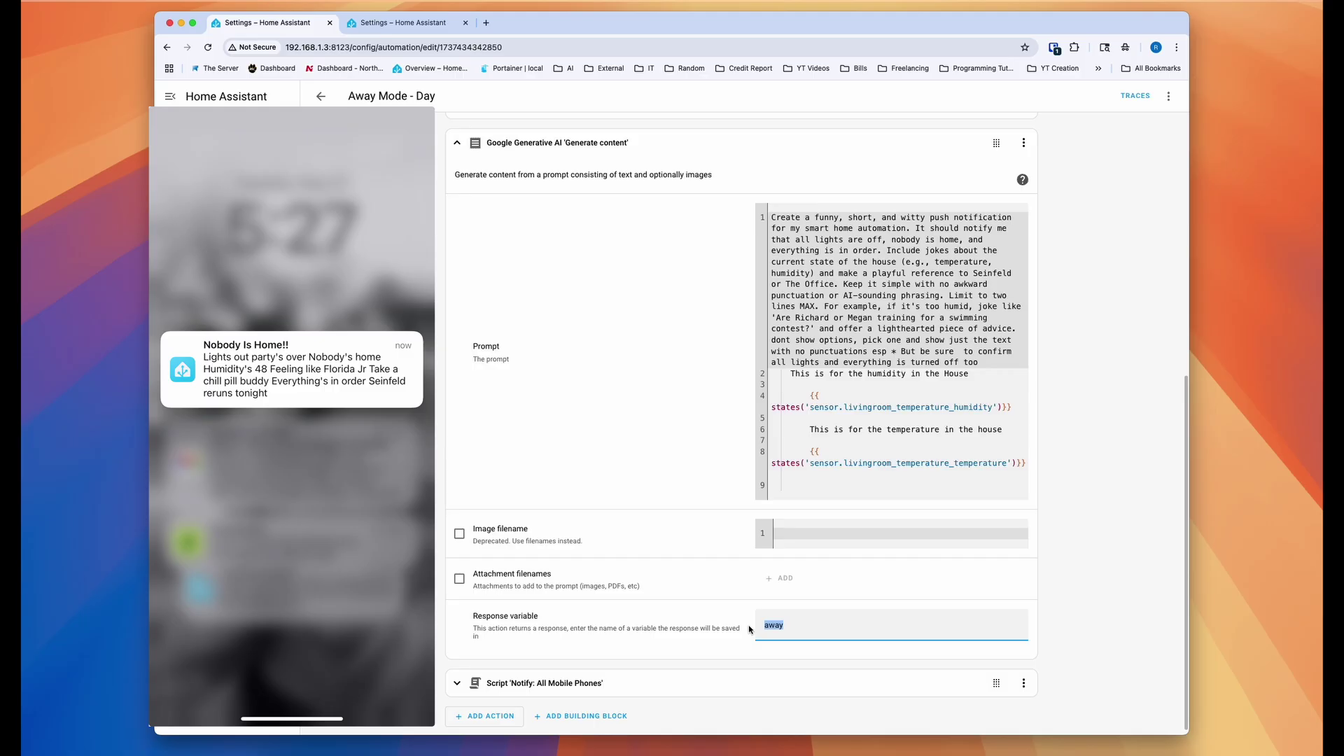
# Expand the 'Notify: All Mobile Phones' step to see its {{ away.text }} message
pyautogui.click(458, 684)
pyautogui.scroll(-6, 800, 599)
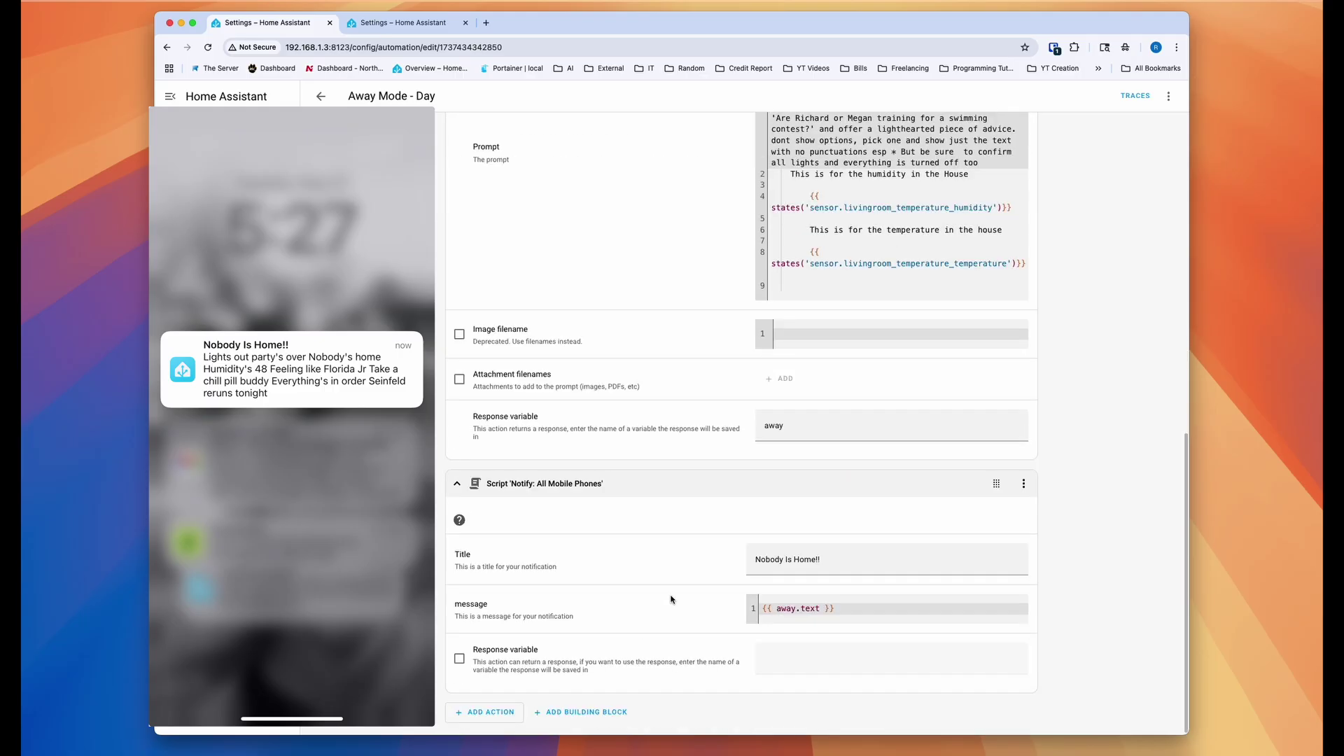
pyautogui.moveTo(844, 612); pyautogui.dragTo(758, 613)
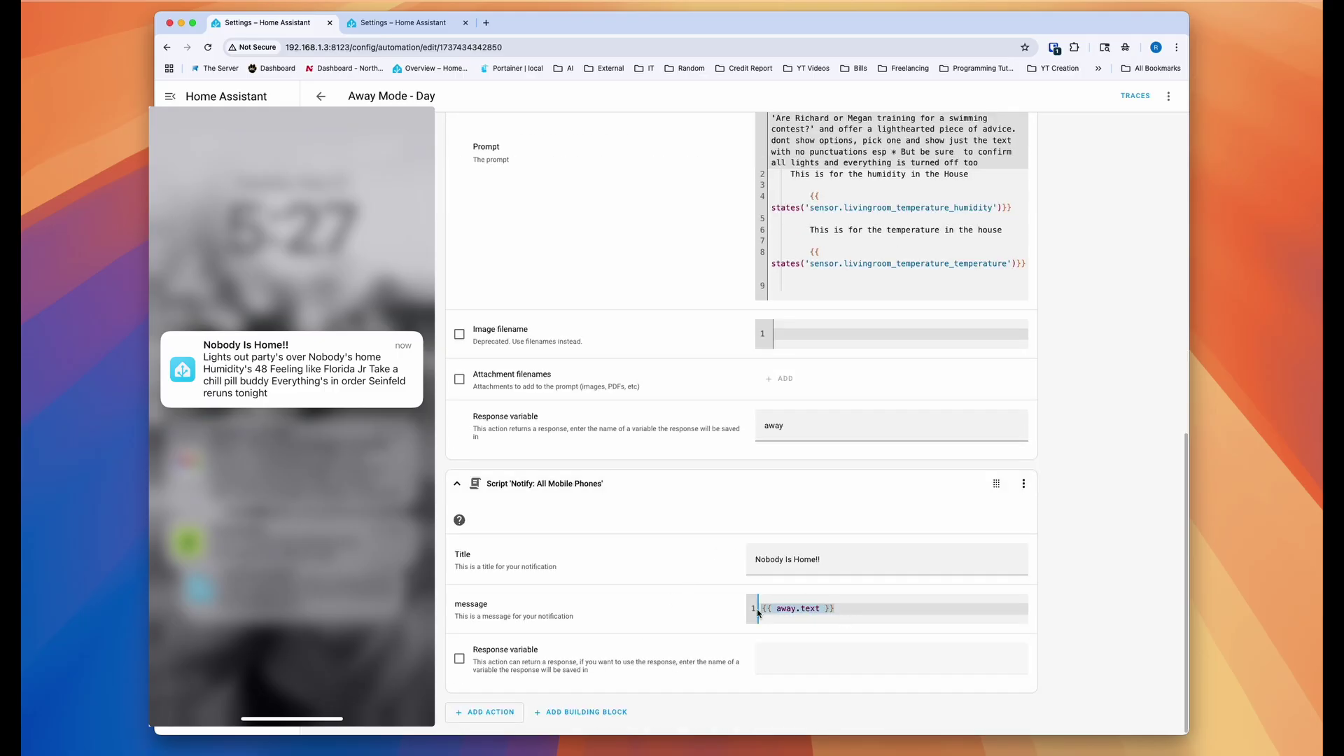
pyautogui.click(843, 616)
# Run the Away Mode - Day automation's actions immediately
pyautogui.click(1169, 96)
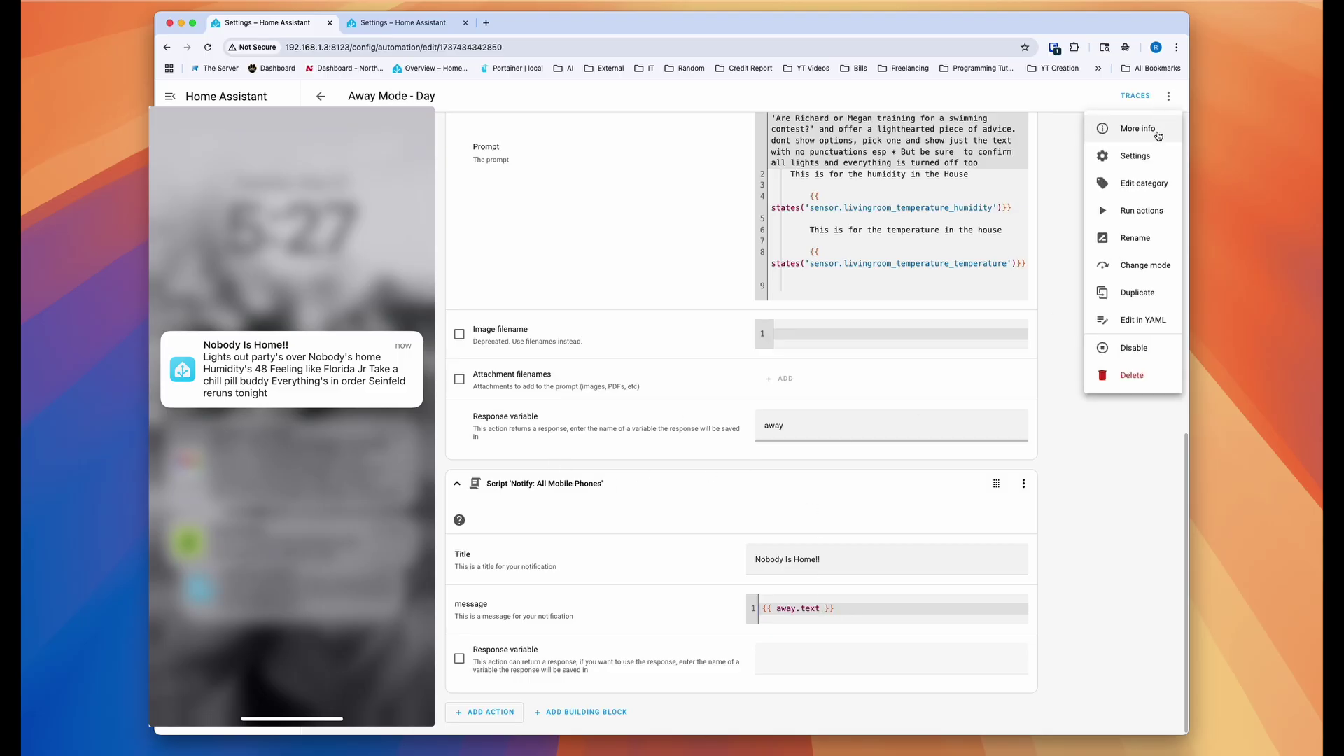
pyautogui.click(1135, 212)
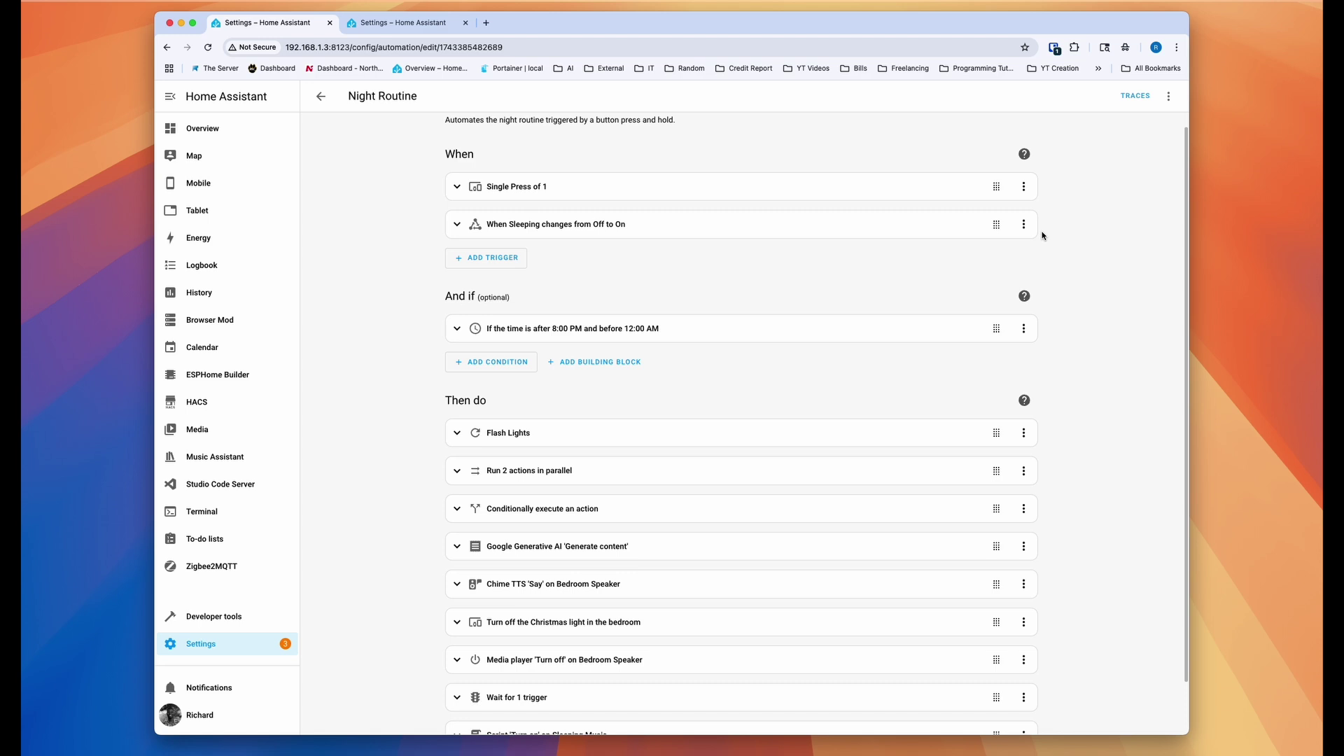
# Review the Night Routine's goodnight-joke prompt with weather templates and response variable 'response'
pyautogui.moveTo(1186, 200); pyautogui.dragTo(1189, 294)
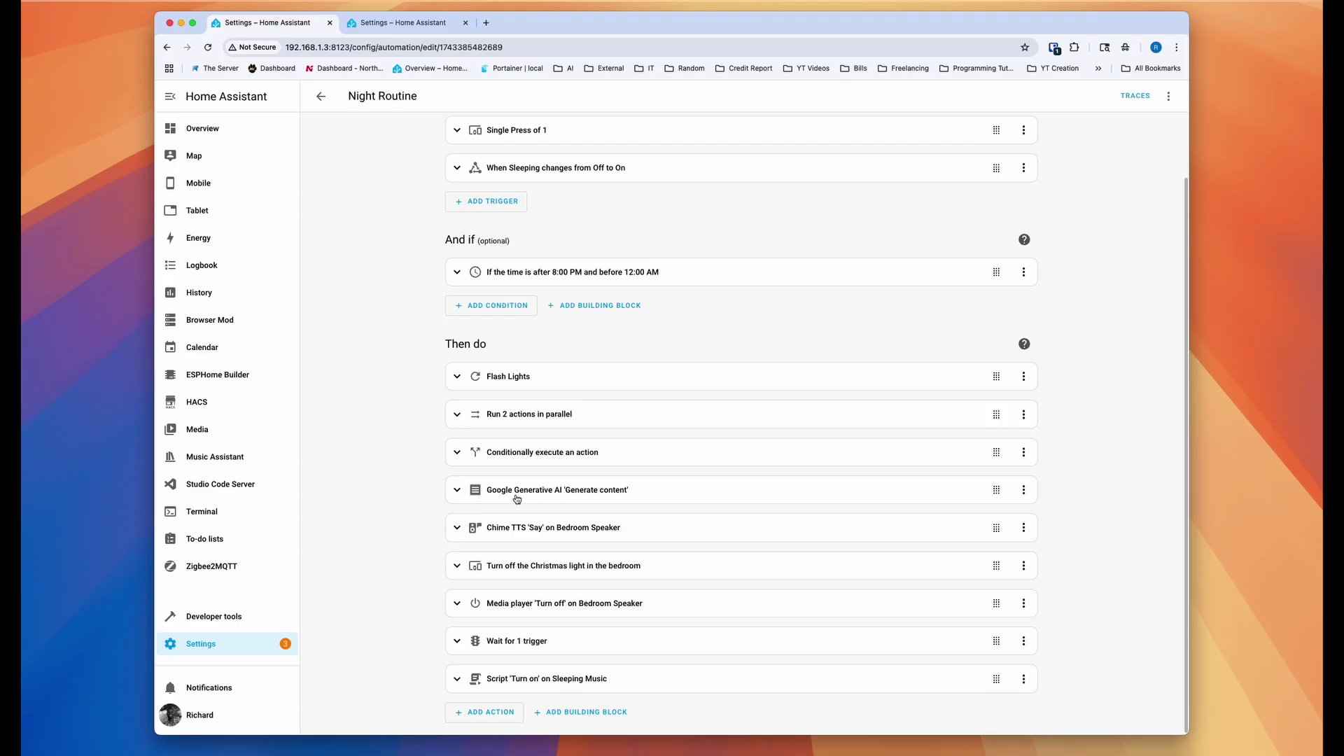
pyautogui.click(463, 494)
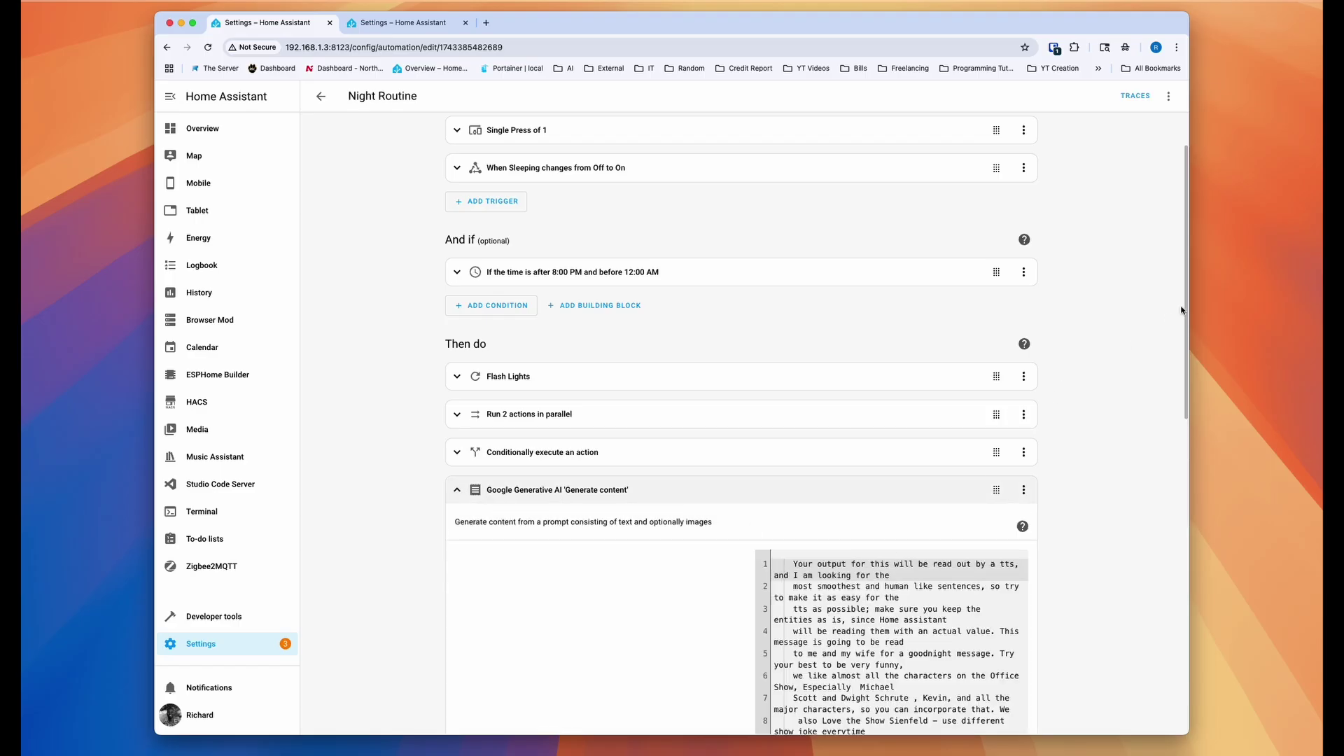
pyautogui.scroll(-10, 1185, 306)
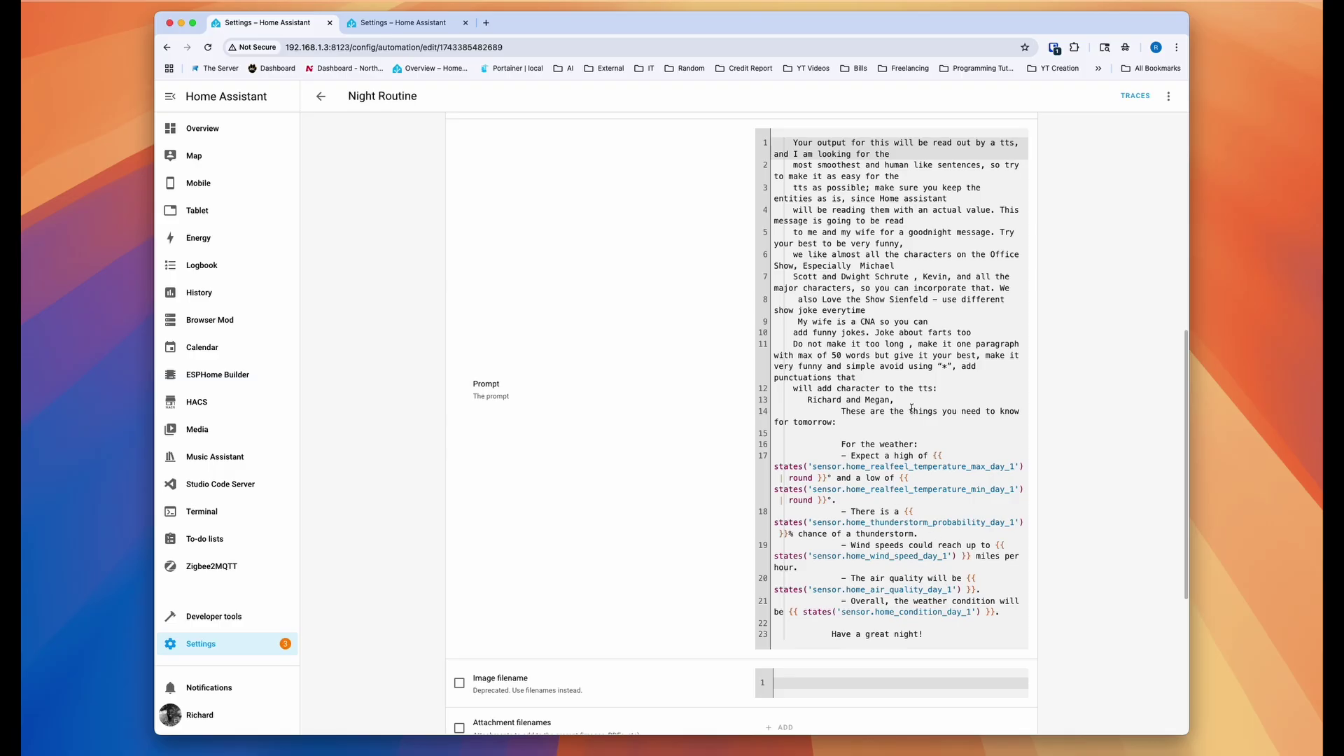
pyautogui.scroll(1, 1188, 404)
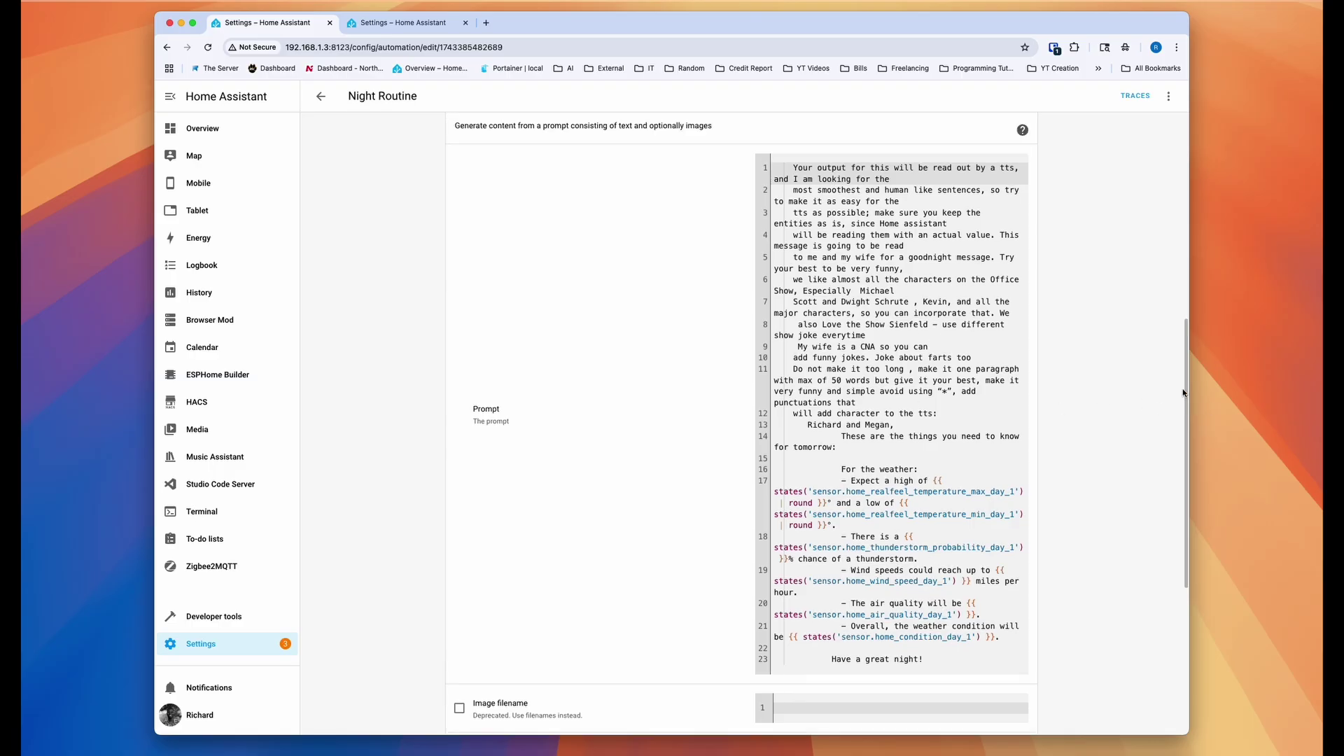
pyautogui.scroll(-5, 1188, 455)
pyautogui.scroll(-3, 1188, 499)
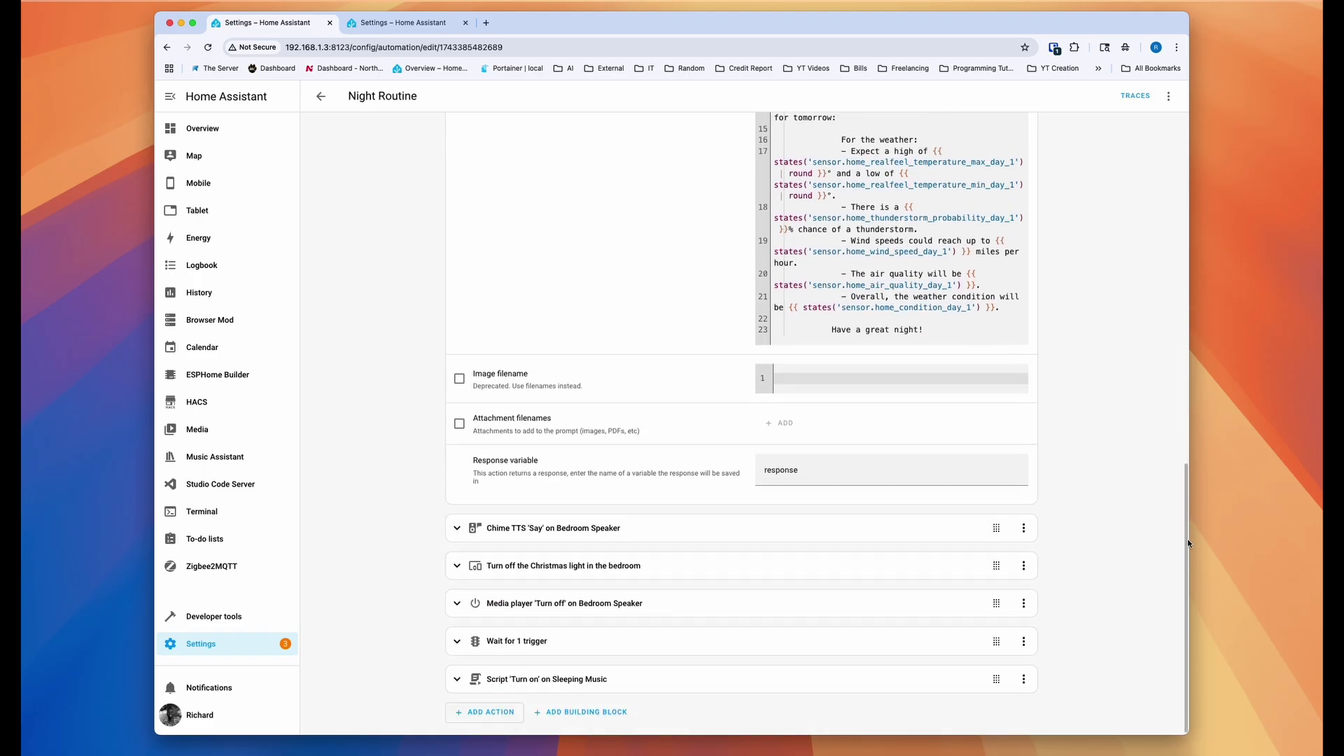
pyautogui.doubleClick(781, 471)
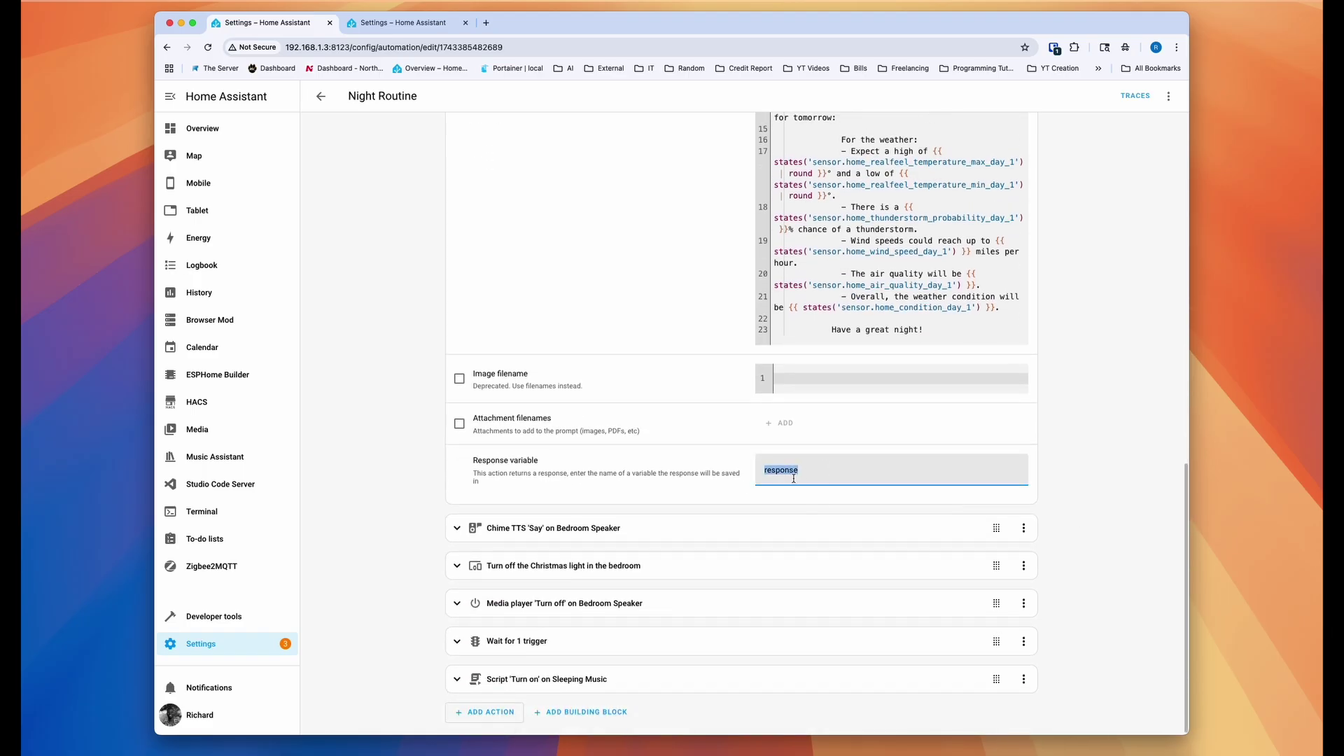
pyautogui.click(630, 533)
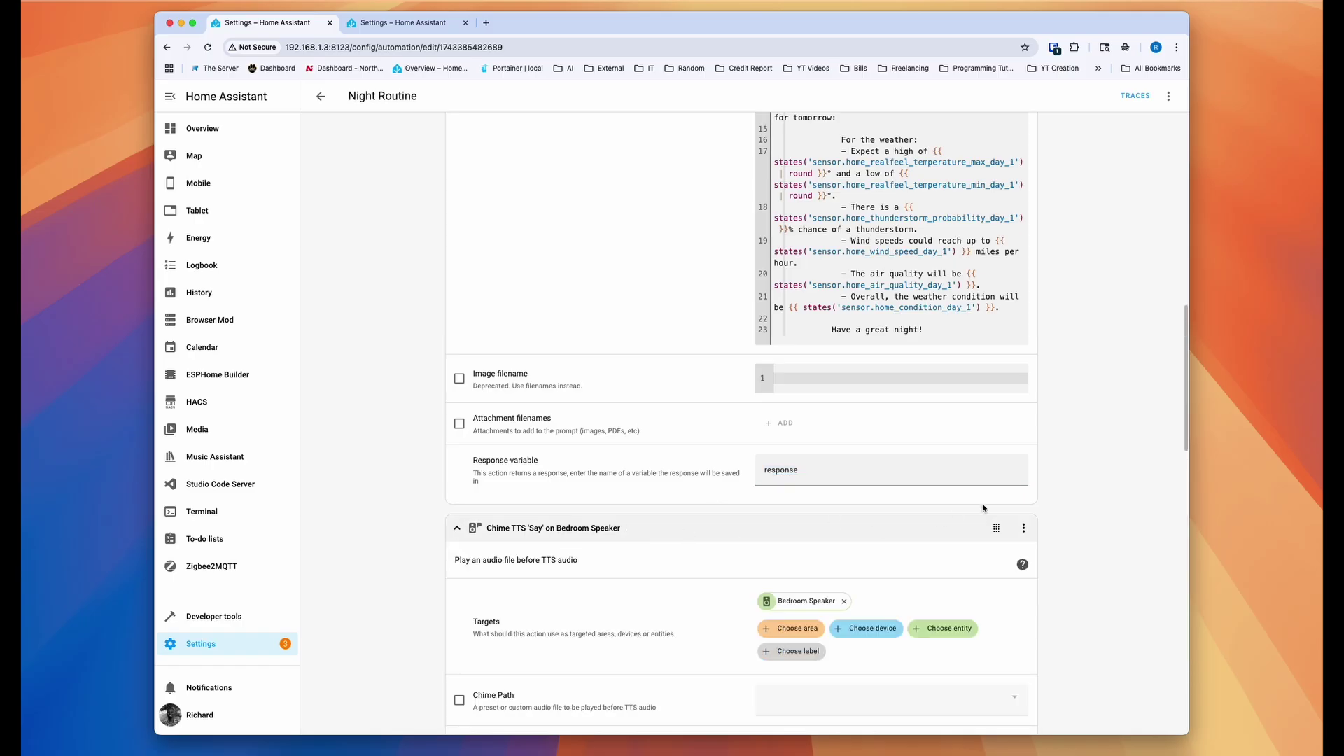
pyautogui.moveTo(1186, 364); pyautogui.dragTo(1181, 451)
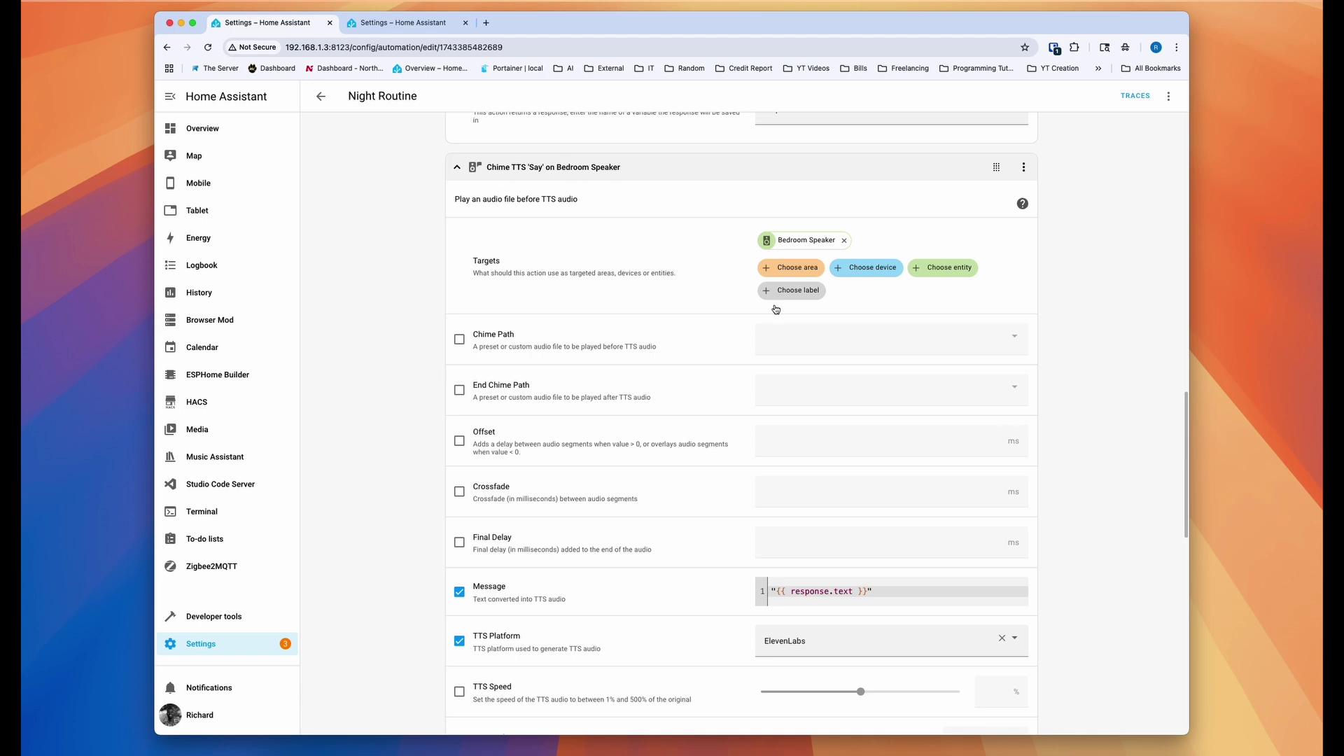
pyautogui.moveTo(901, 591); pyautogui.dragTo(760, 593)
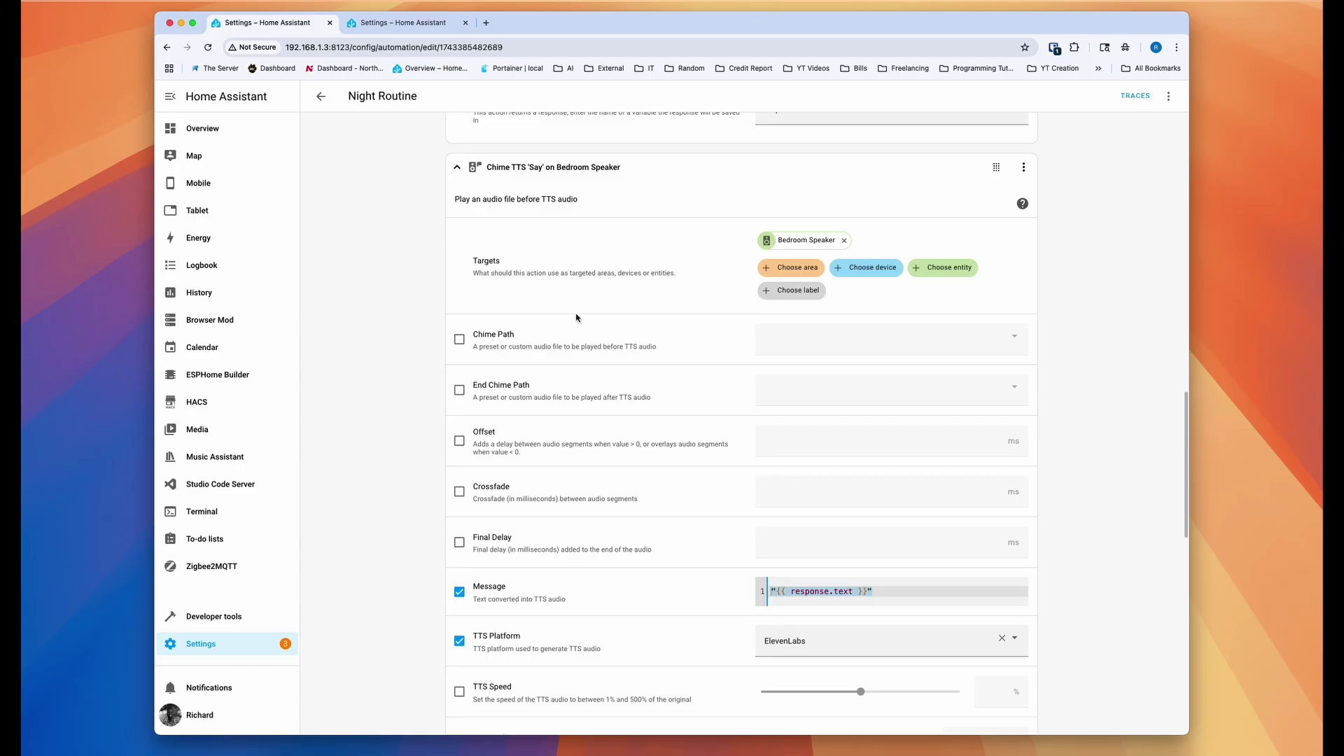
pyautogui.click(546, 169)
pyautogui.scroll(10, 567, 351)
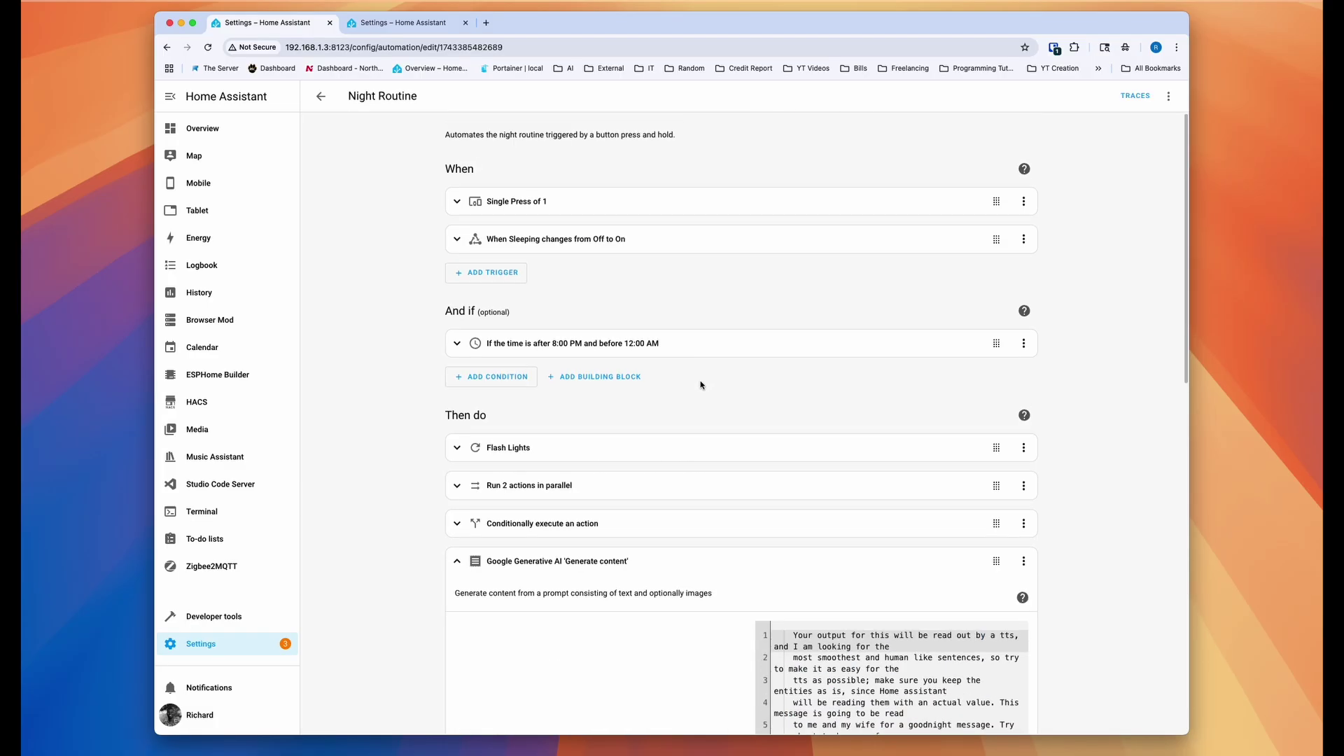
# Collapse the Generate content card and browse dashupdate.yaml's 192 lines on GitHub
pyautogui.click(510, 562)
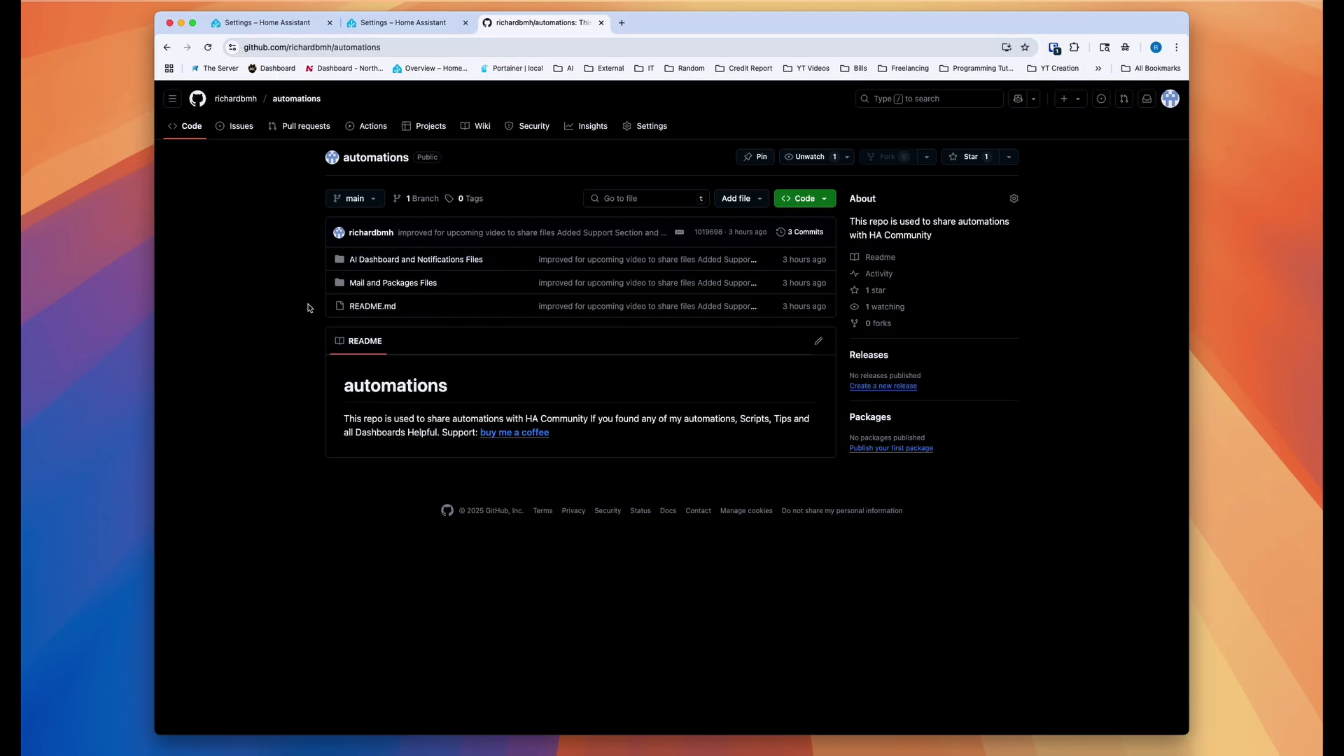
pyautogui.click(385, 266)
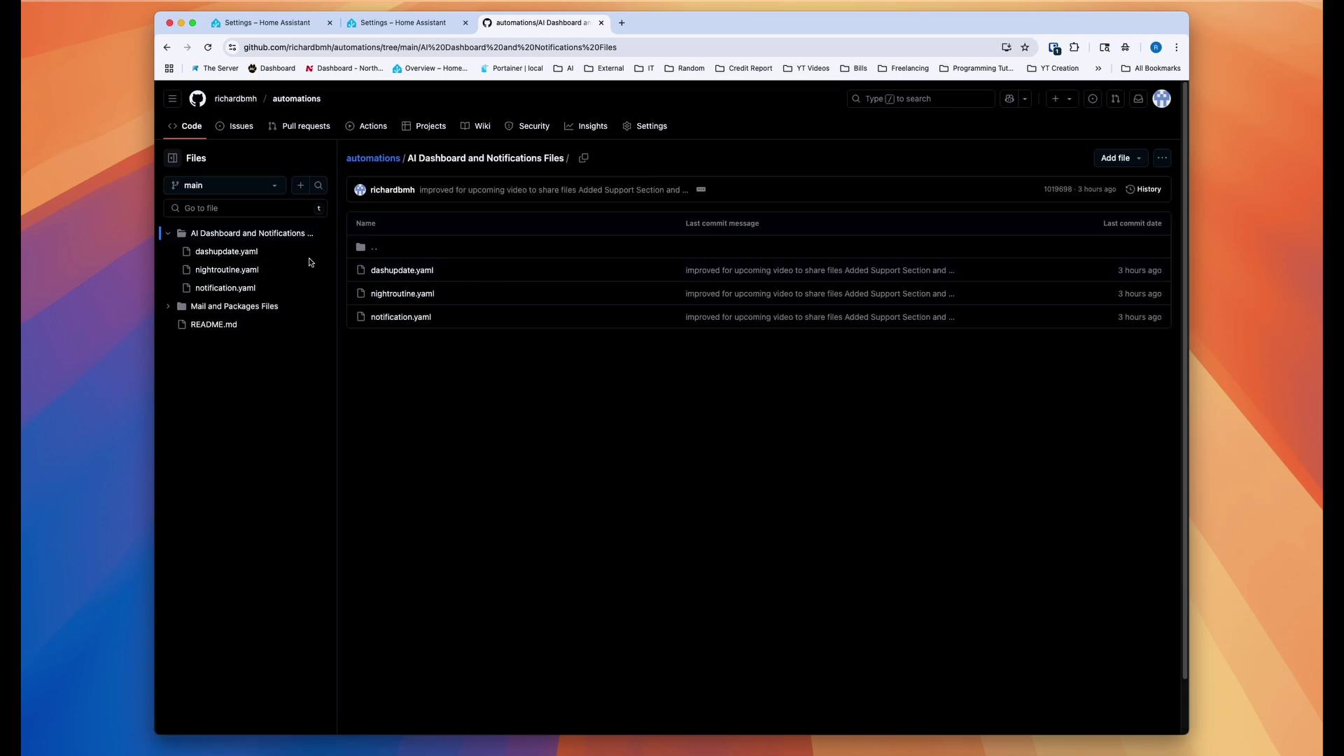
pyautogui.click(208, 254)
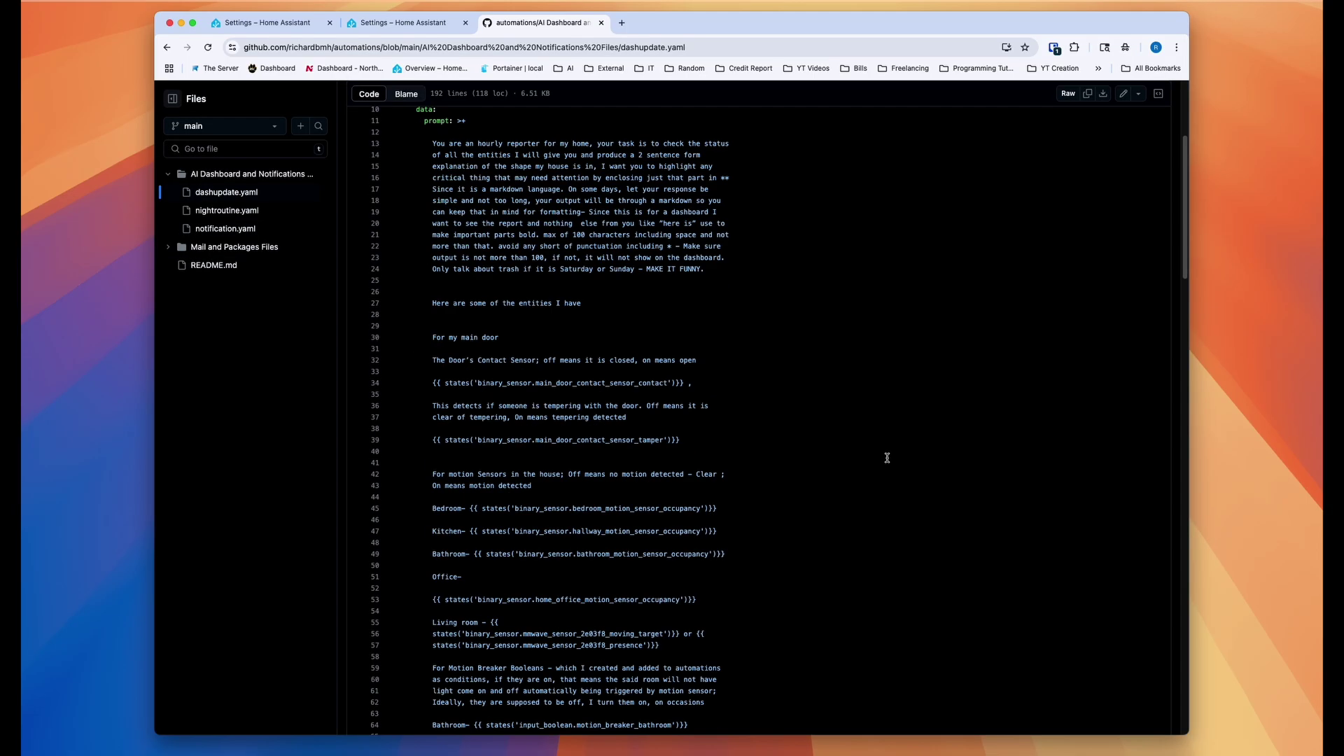
pyautogui.scroll(-5, 684, 399)
pyautogui.scroll(5, 684, 399)
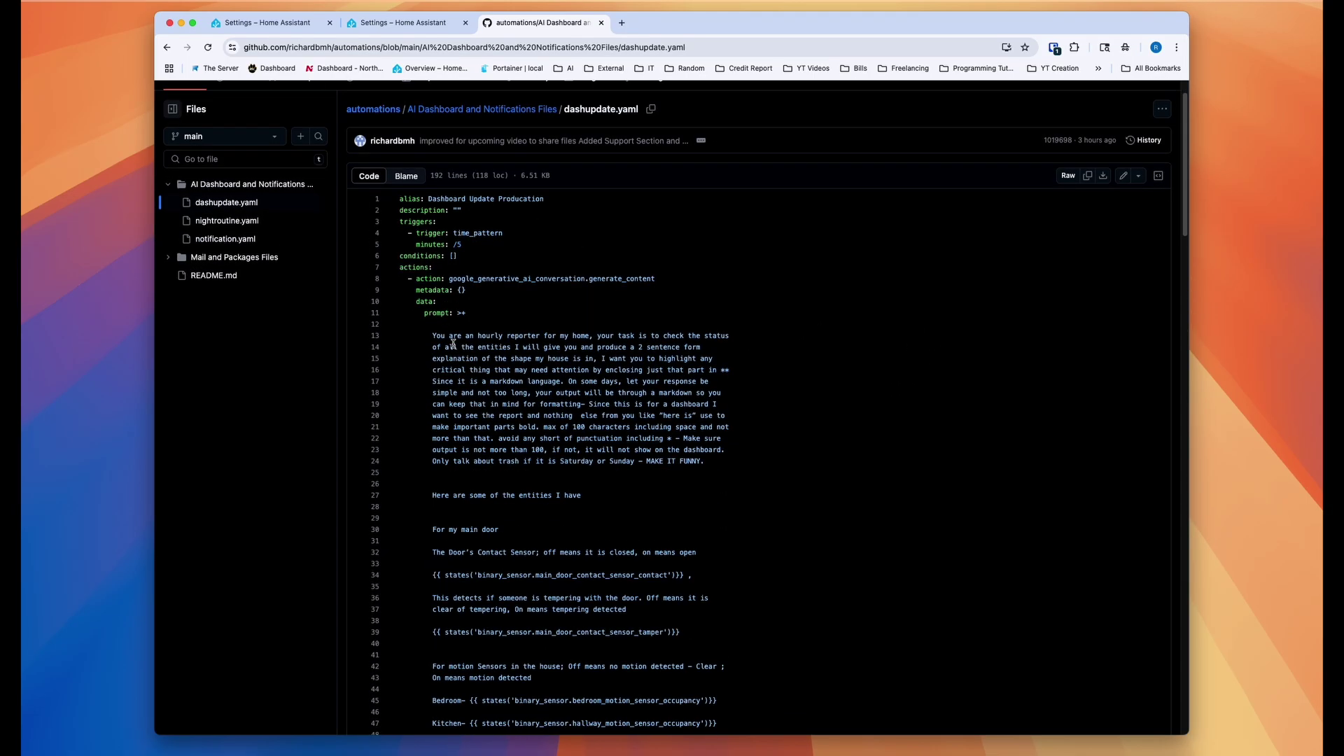
pyautogui.scroll(-12, 434, 341)
pyautogui.scroll(10, 698, 418)
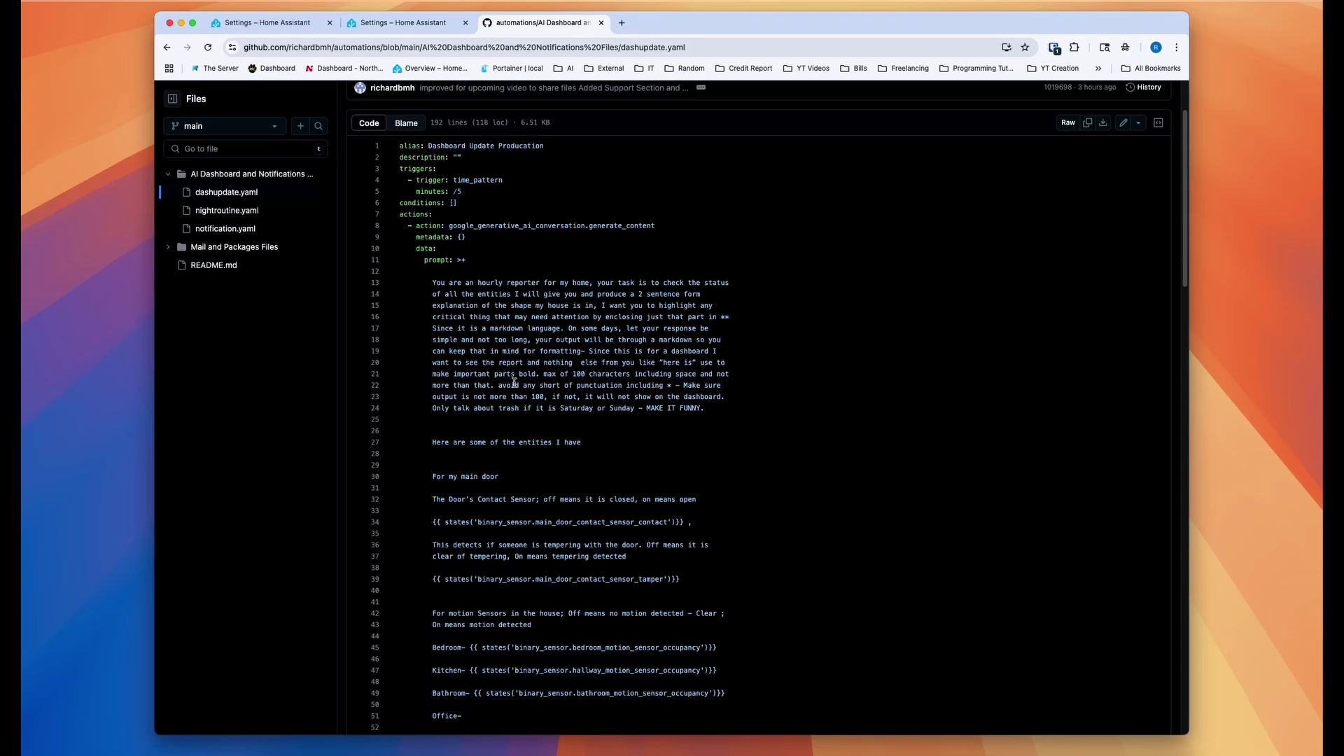
pyautogui.scroll(-15, 698, 418)
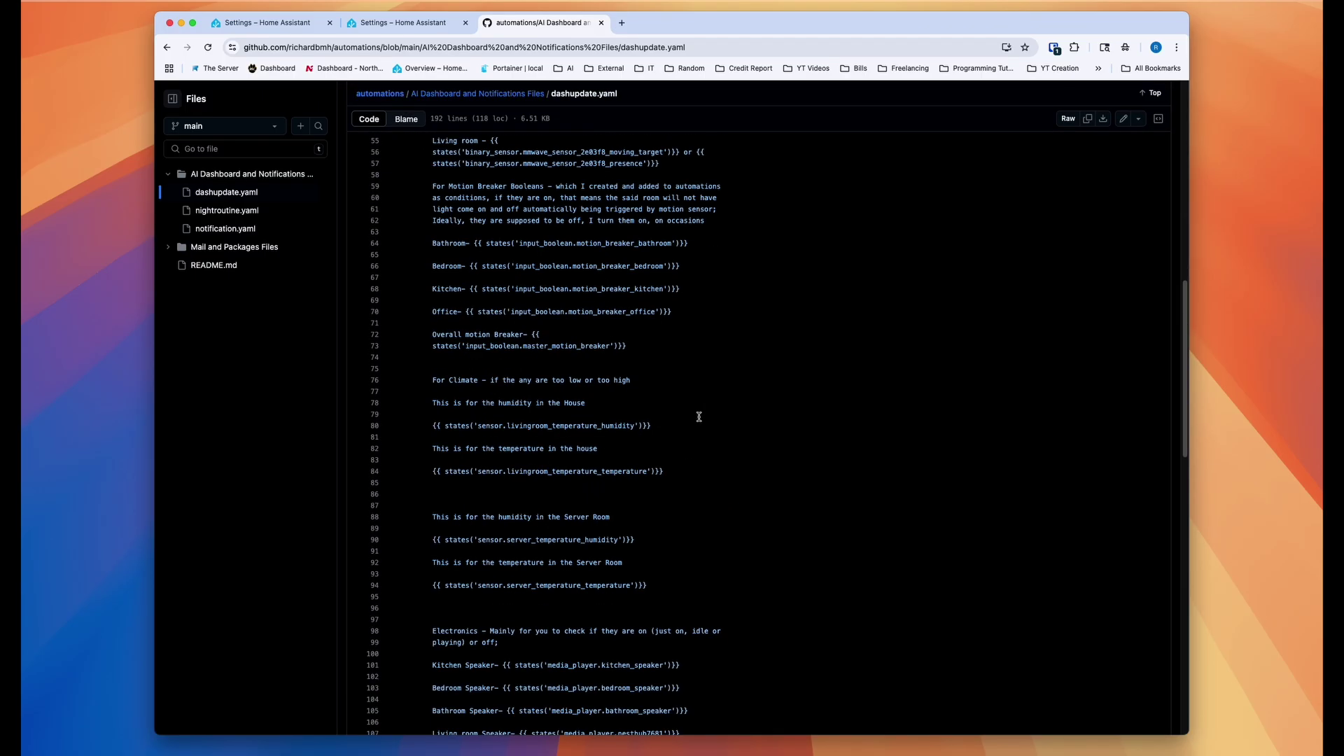
# Open nightroutine.yaml and highlight its Google generative AI prompt section
pyautogui.click(227, 210)
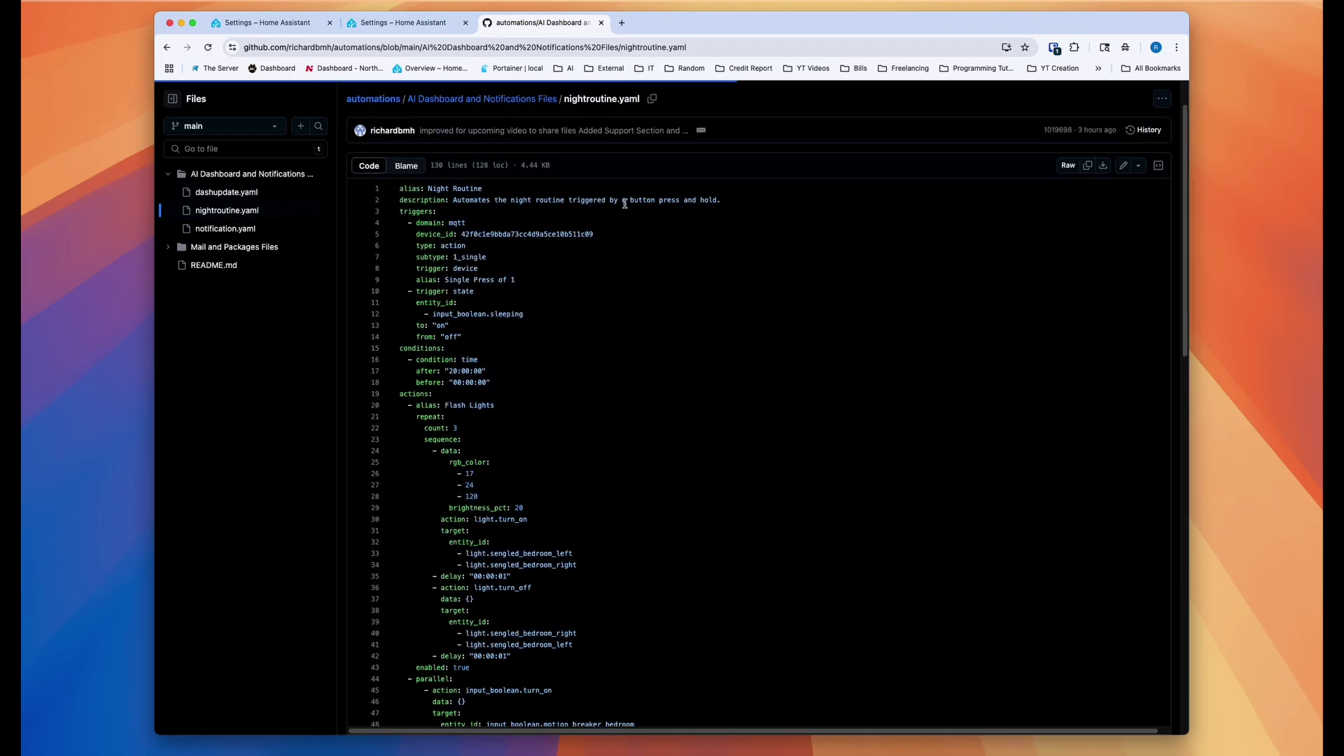
pyautogui.scroll(-14, 595, 343)
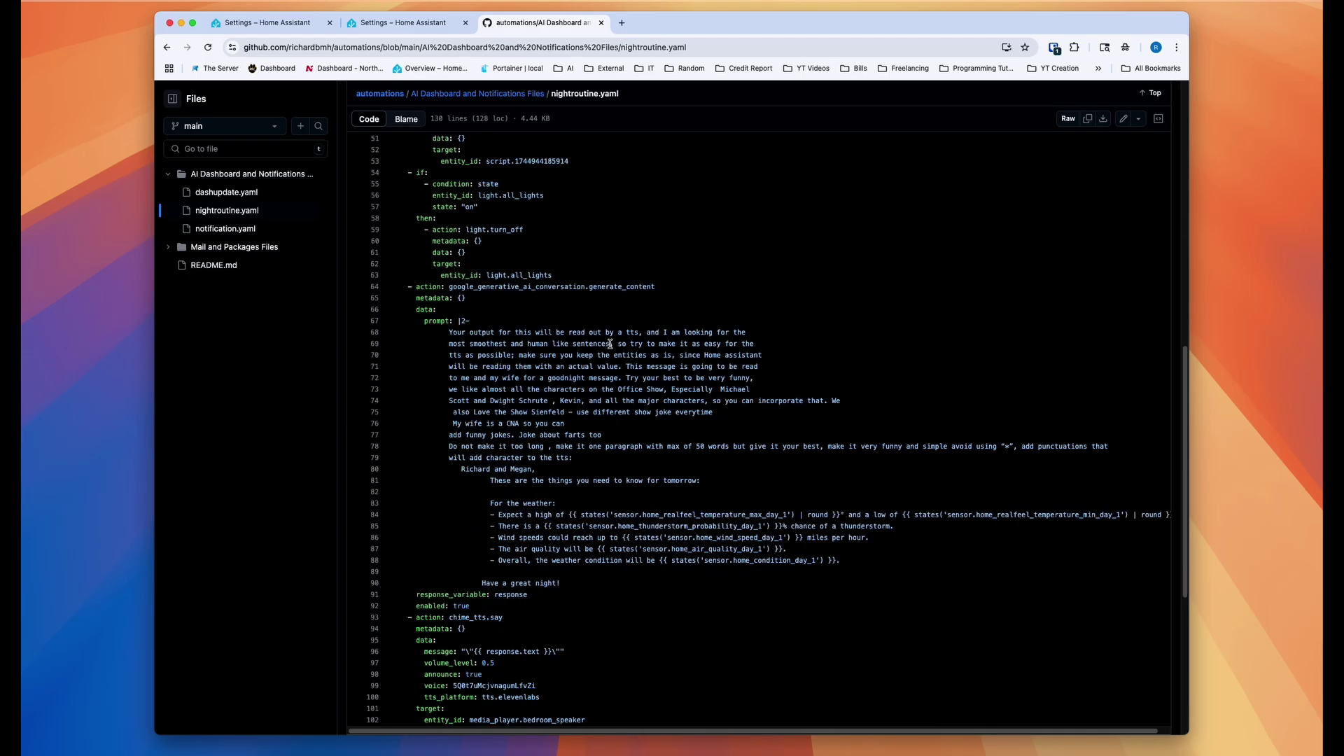
pyautogui.scroll(6, 610, 344)
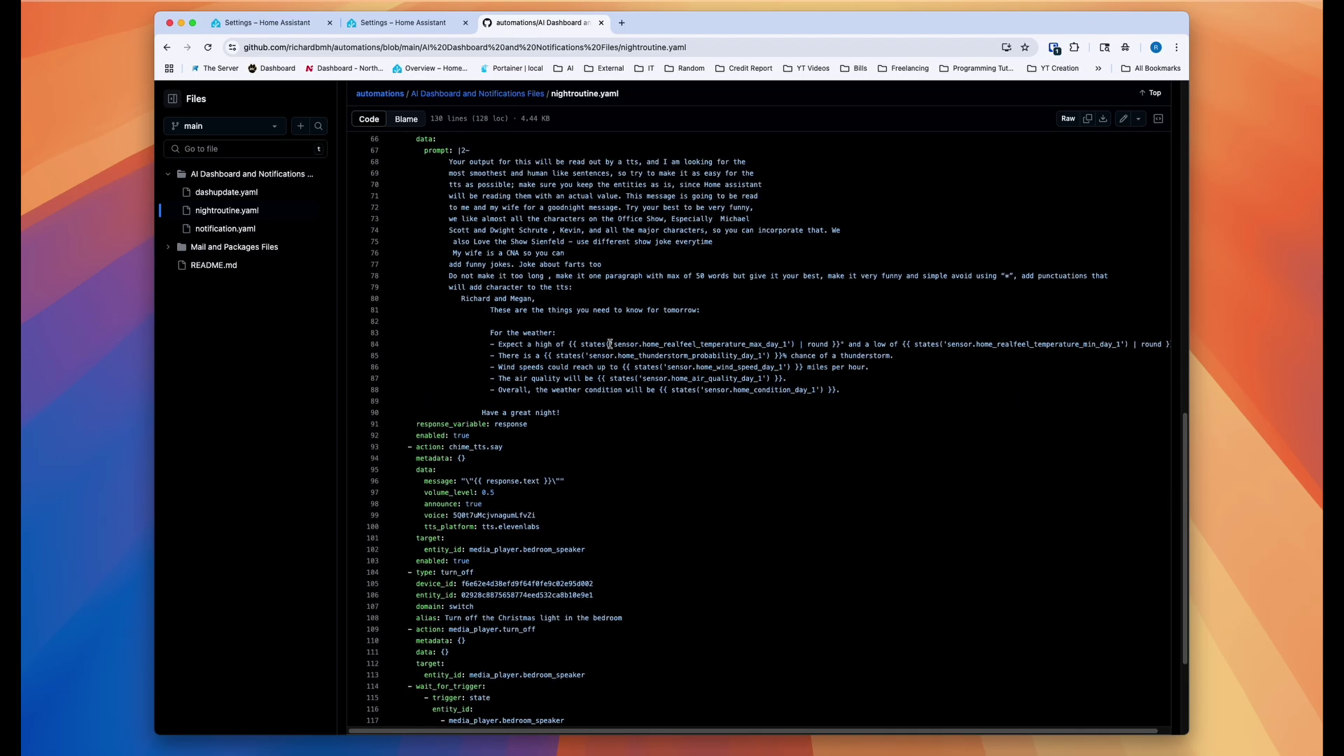
pyautogui.scroll(-3, 515, 410)
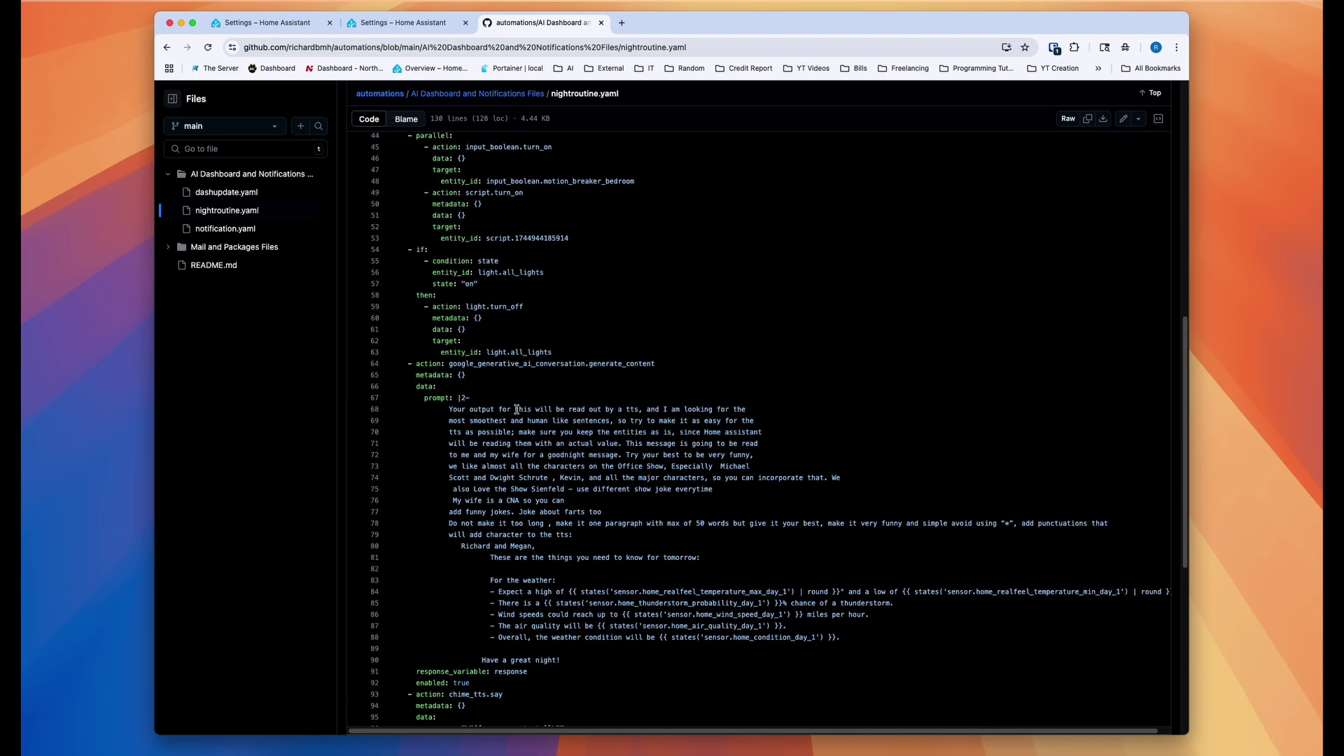
pyautogui.moveTo(405, 330); pyautogui.dragTo(825, 502)
pyautogui.click(701, 414)
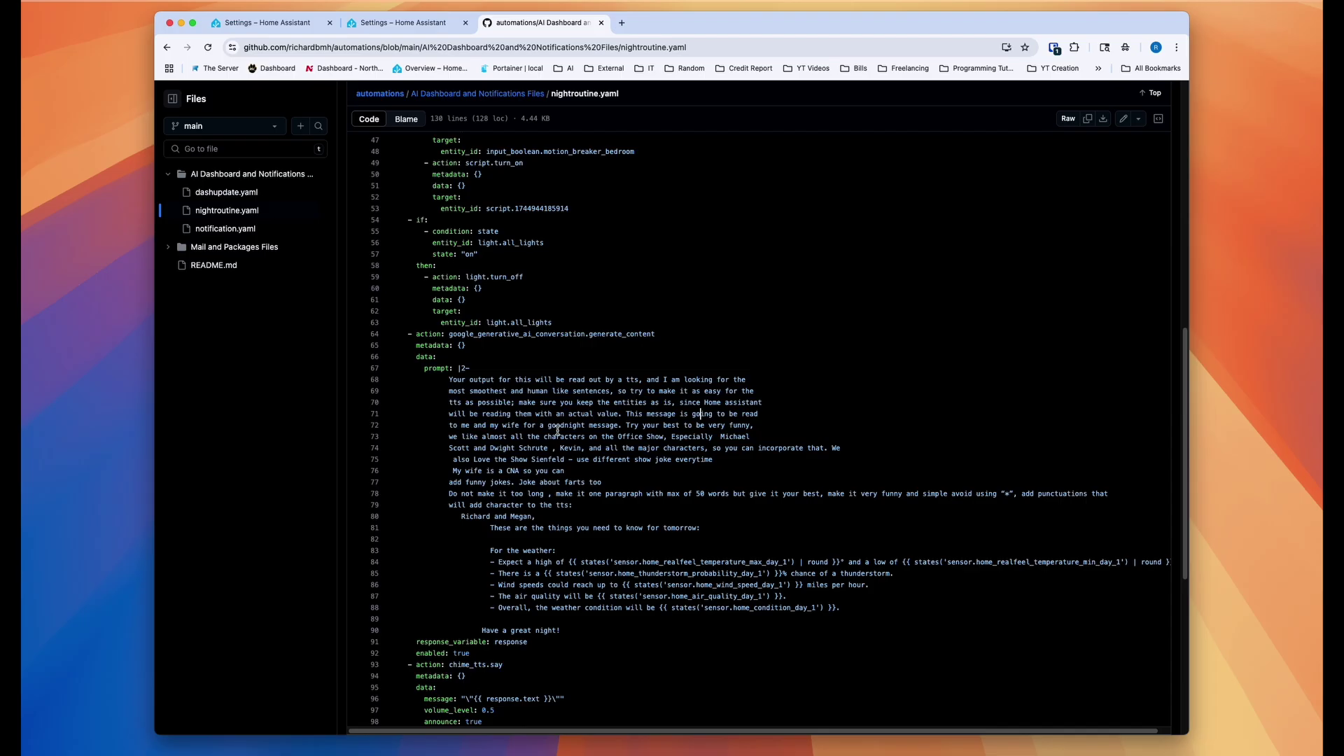
# Look through notification.yaml's 75-line Away Mode automation, then return to the folder listing
pyautogui.click(259, 231)
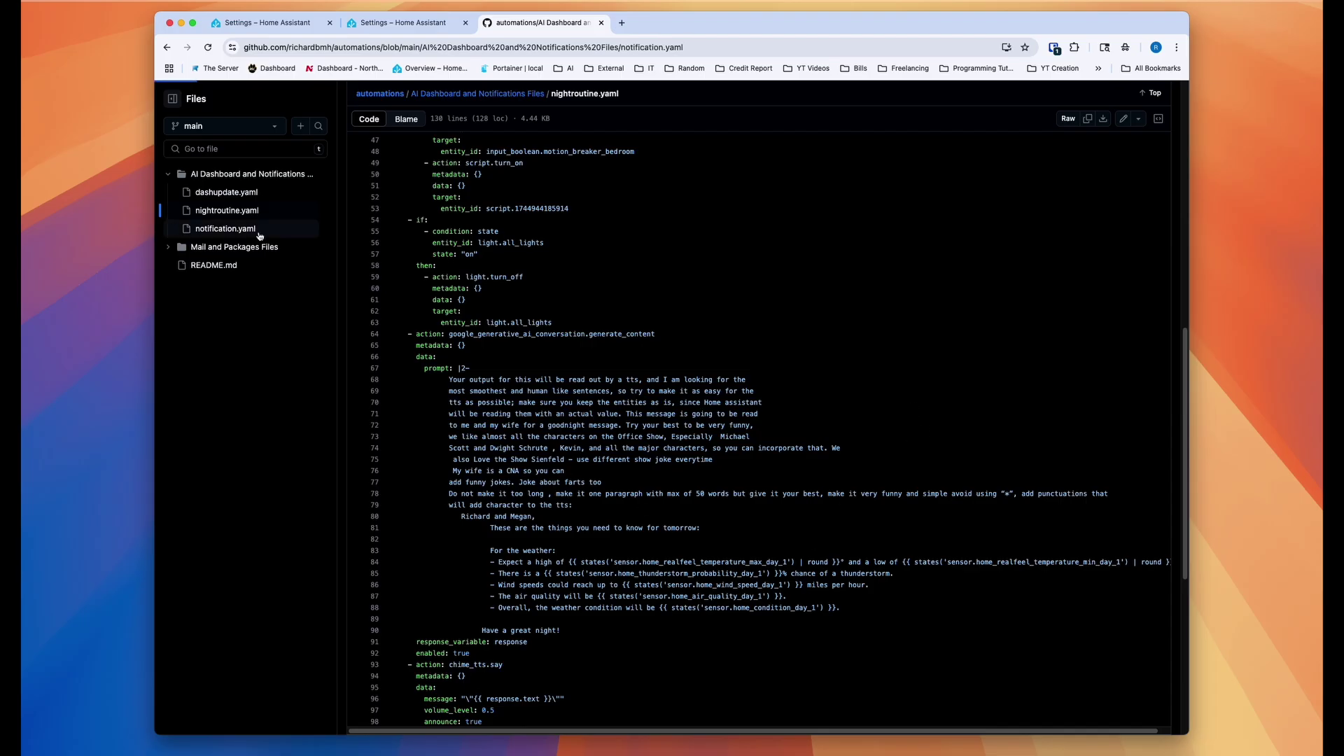
pyautogui.scroll(-5, 525, 256)
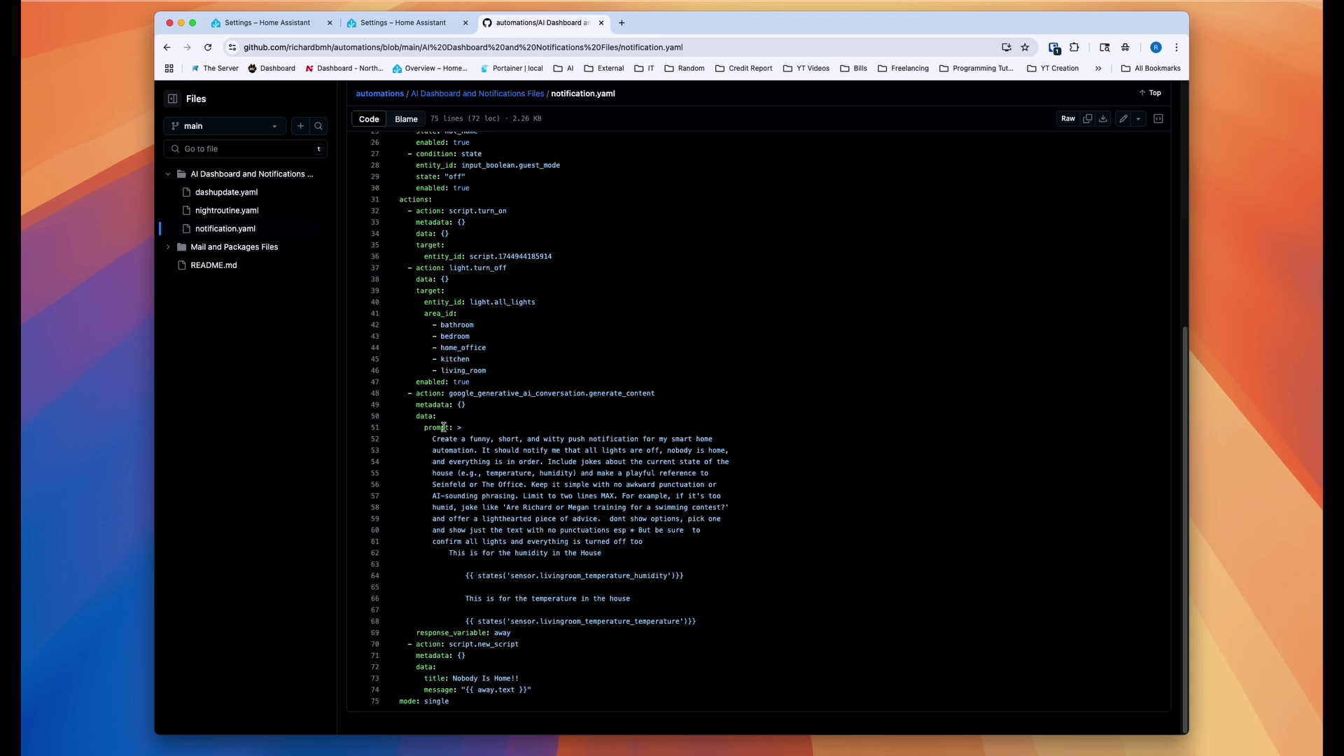
pyautogui.scroll(5, 491, 586)
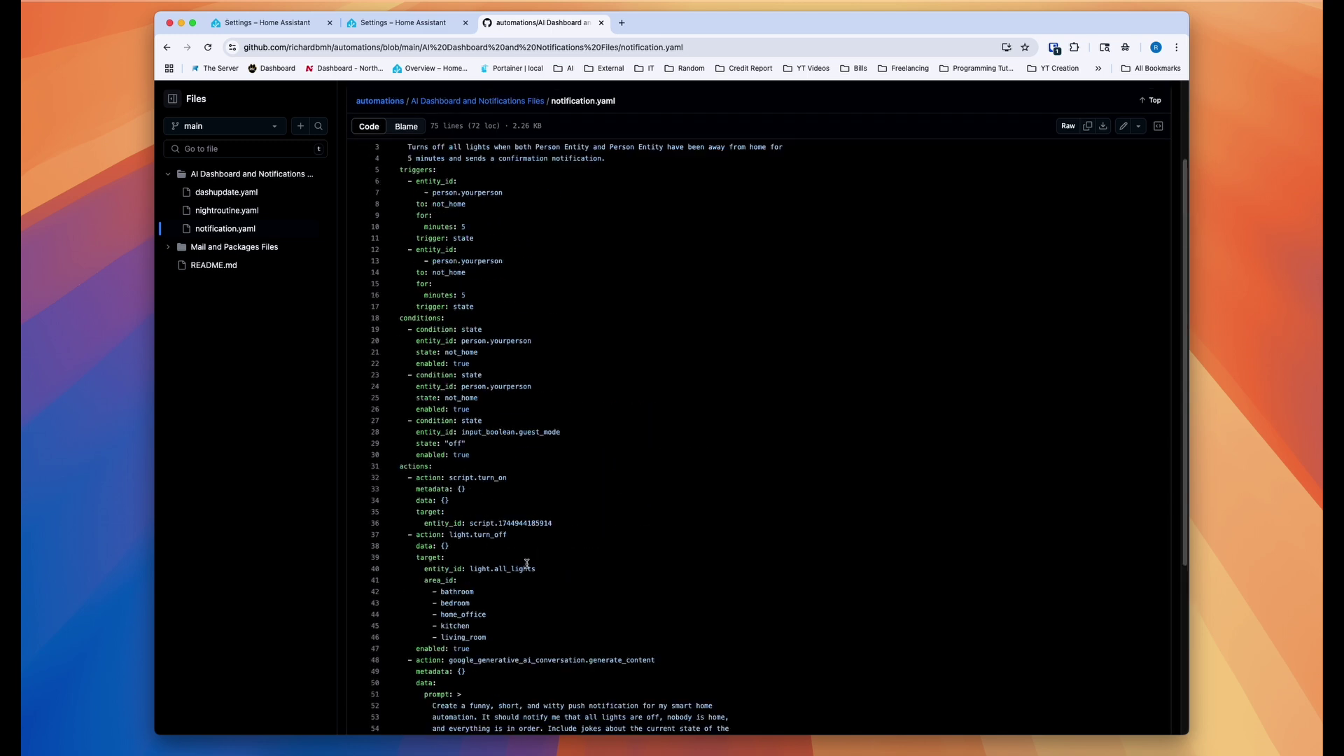
pyautogui.scroll(-5, 490, 586)
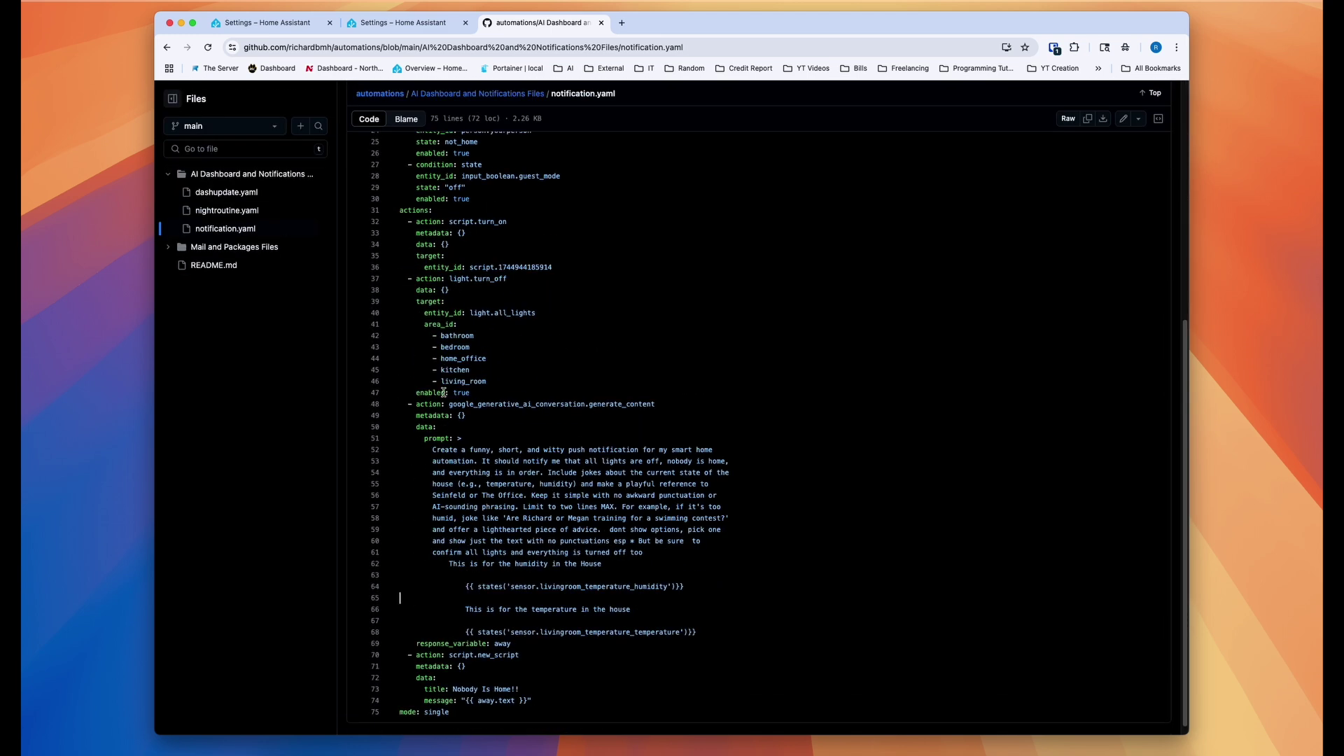
pyautogui.moveTo(407, 448); pyautogui.dragTo(639, 650)
pyautogui.scroll(6, 689, 374)
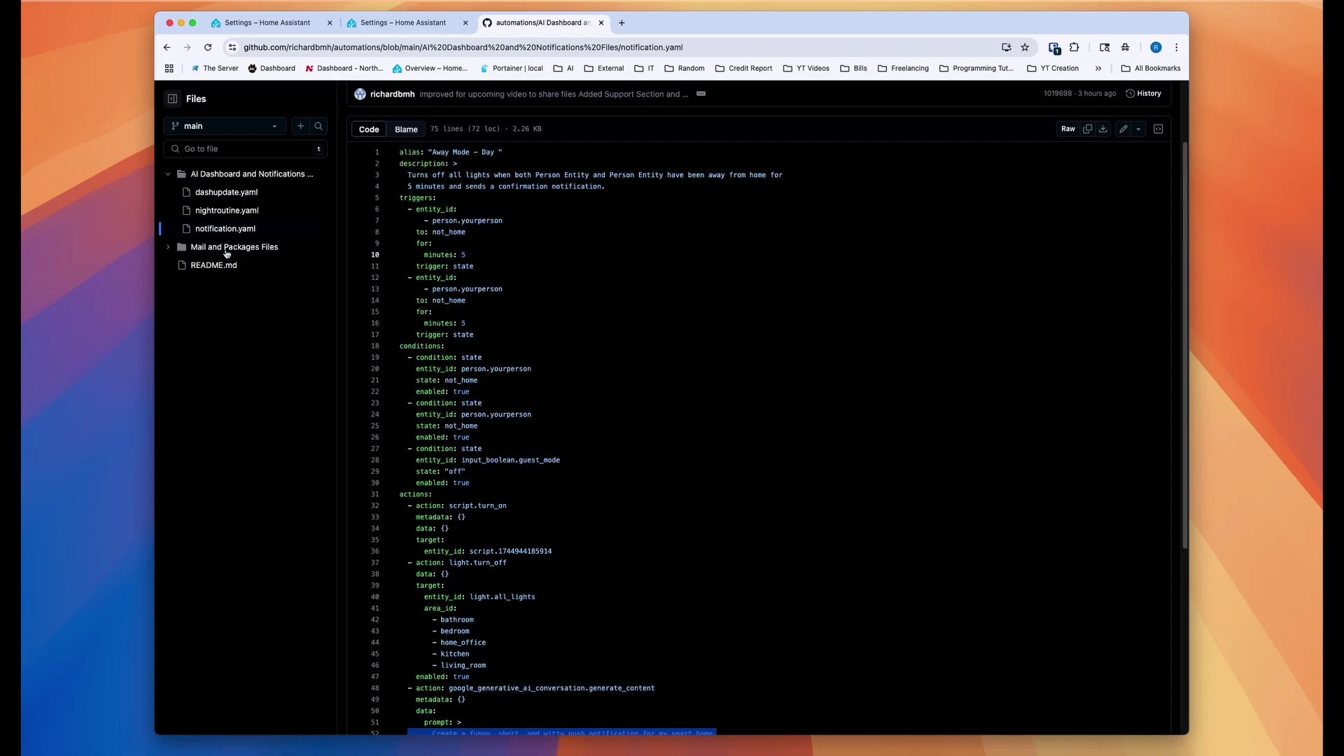
pyautogui.click(223, 180)
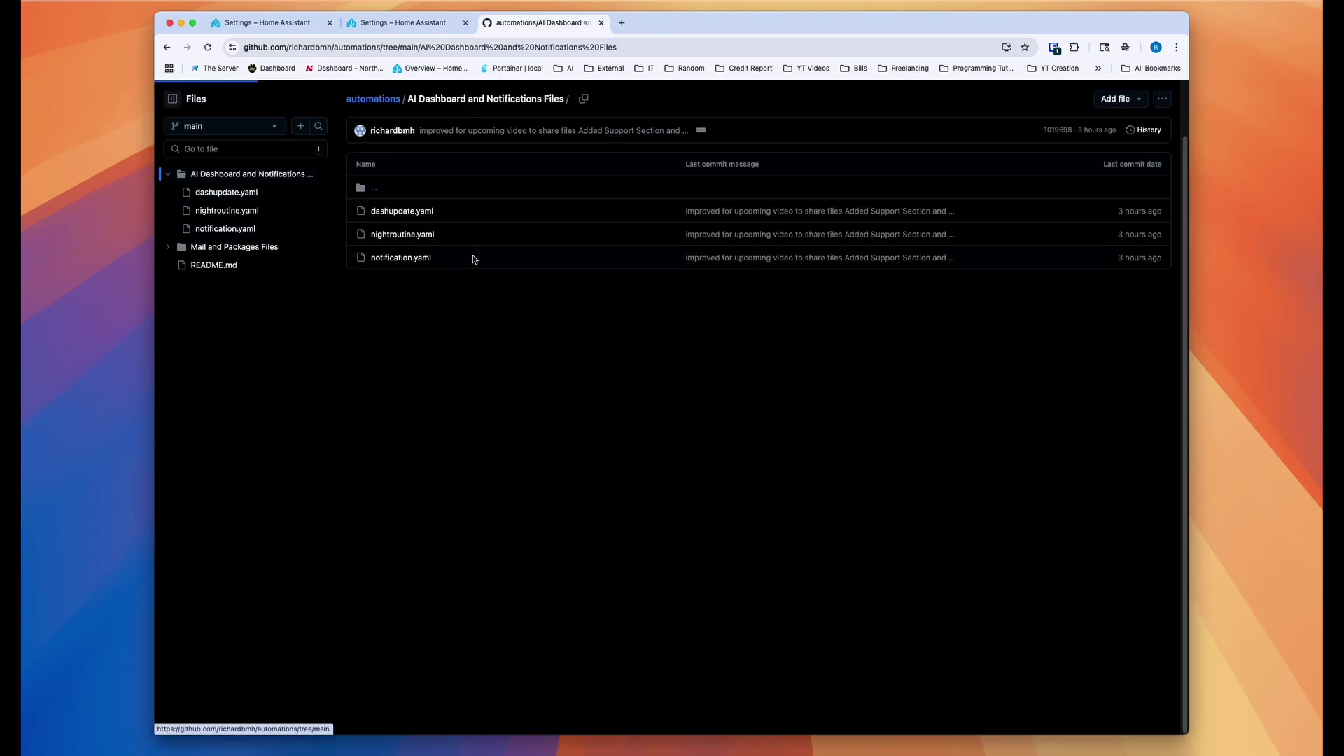
# Go to the automations repository root and follow the README's Buy Me a Coffee link
pyautogui.click(377, 100)
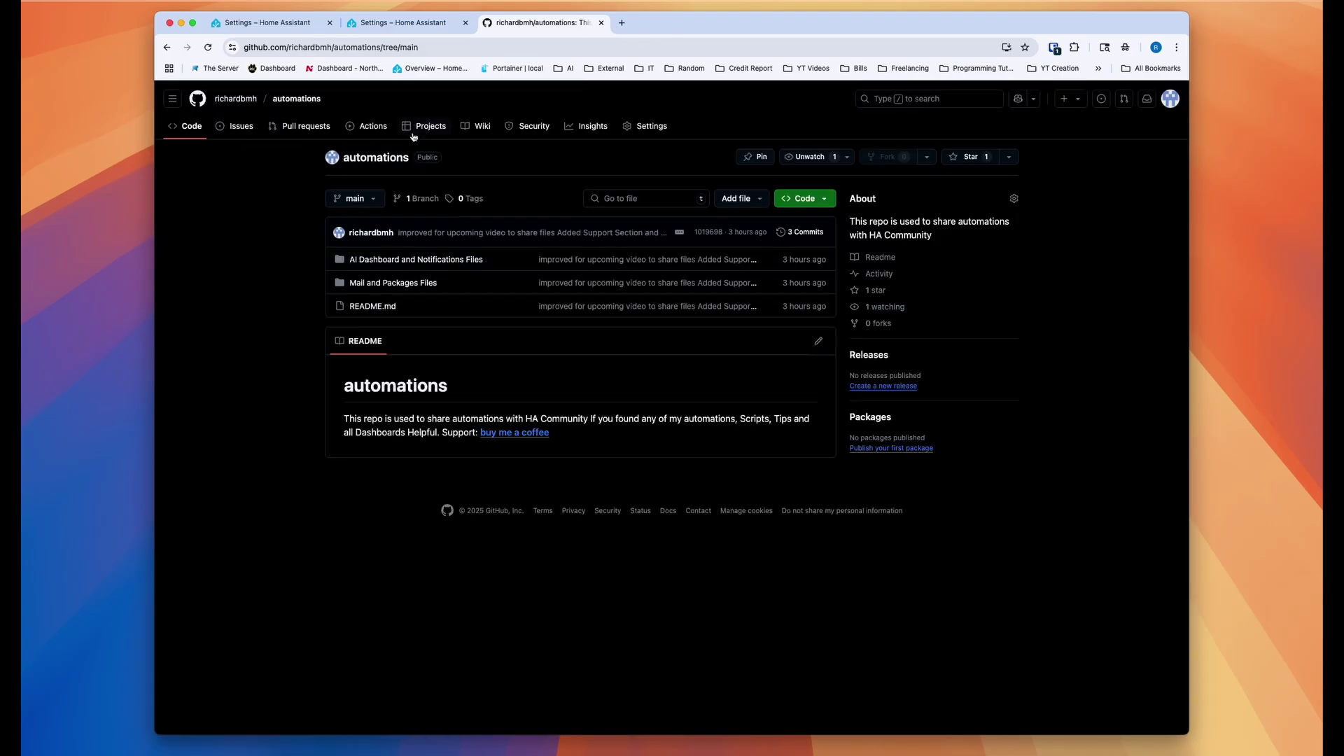
pyautogui.click(520, 436)
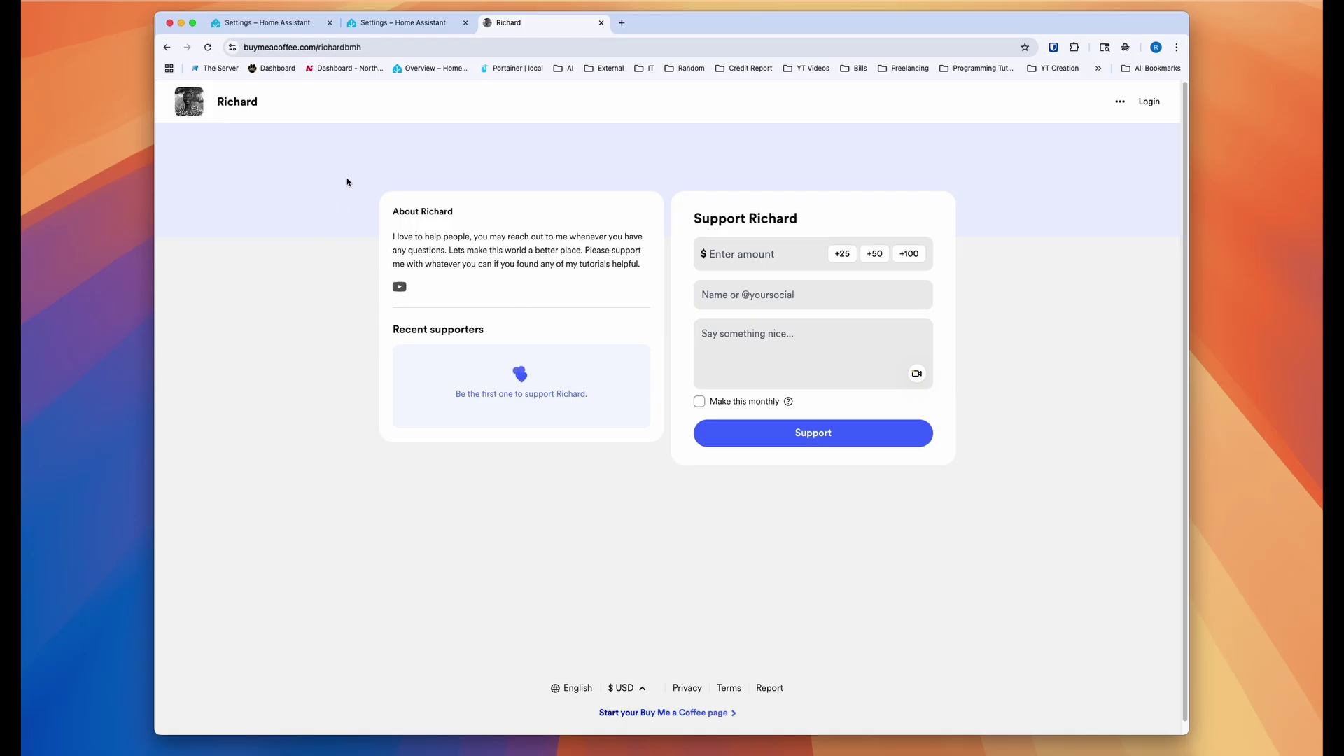